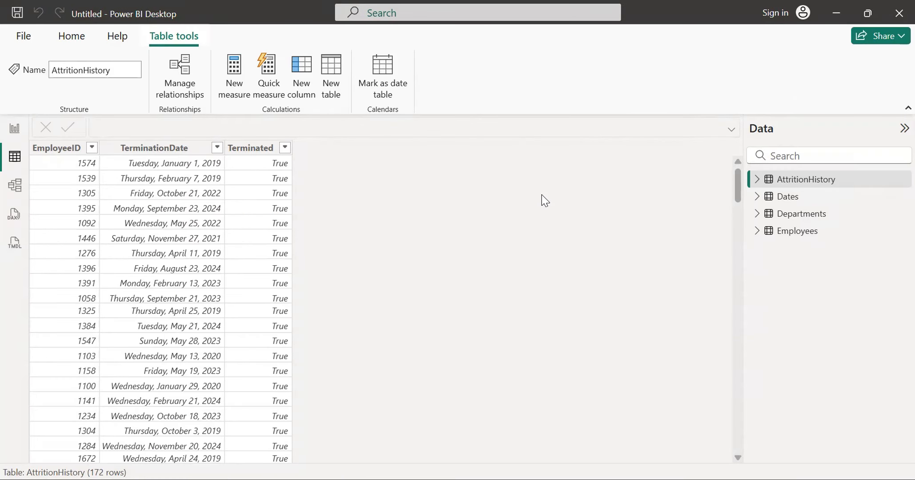
# - Review the columns and rows of the AttritionHistory, Dates, Departments and Employees tables, including the last columns of Employees
pyautogui.moveTo(761, 190)
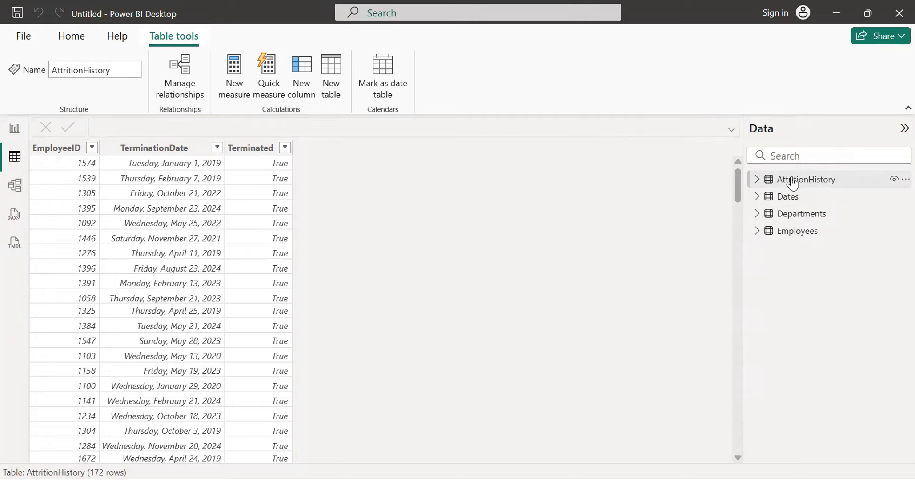
pyautogui.click(757, 180)
pyautogui.click(754, 180)
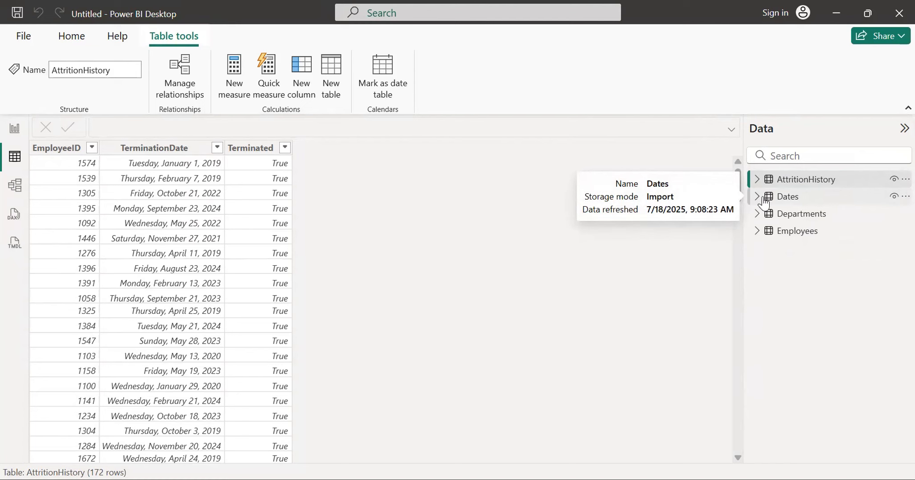
pyautogui.click(778, 197)
pyautogui.click(781, 216)
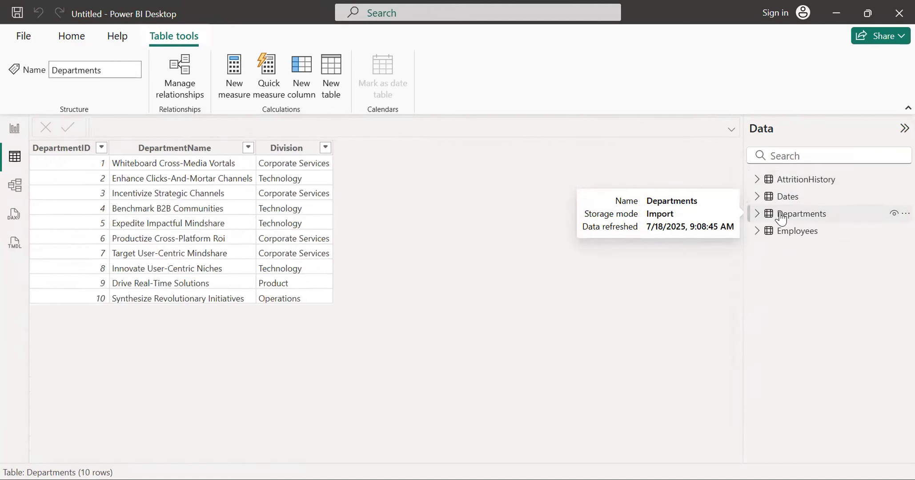
pyautogui.click(785, 235)
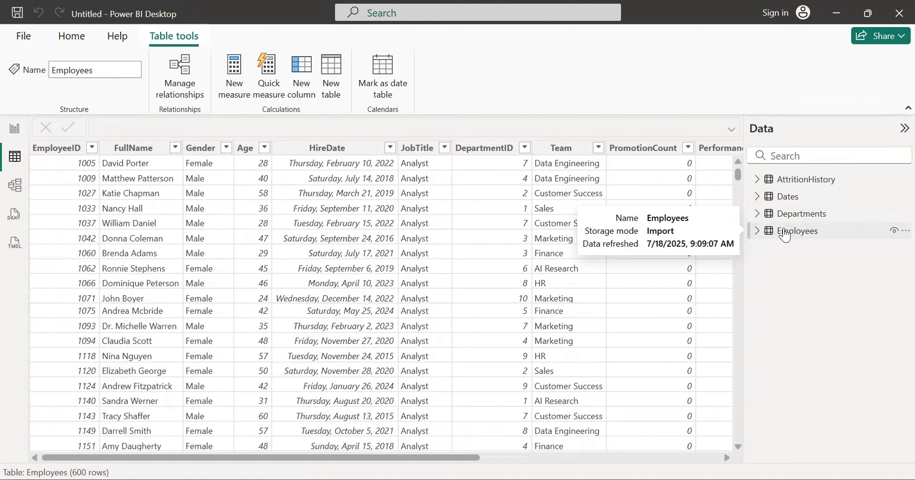
pyautogui.hscroll(5, 657, 283)
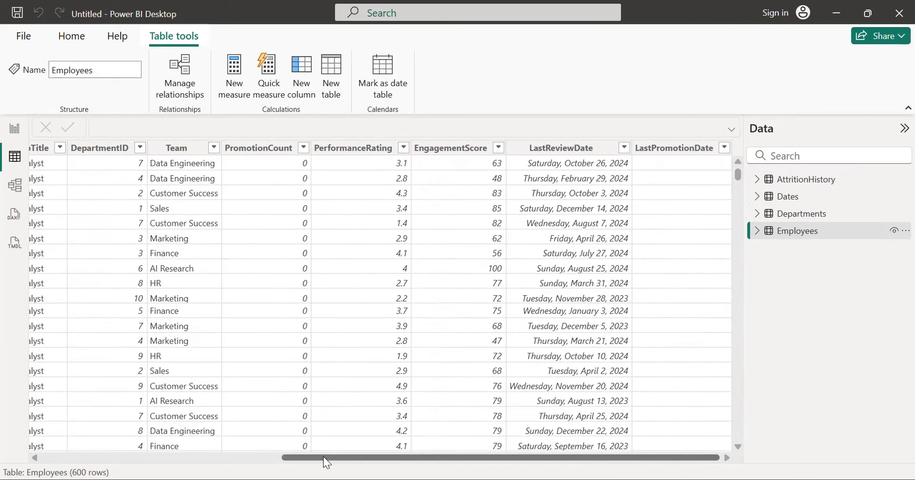
pyautogui.moveTo(323, 457); pyautogui.dragTo(113, 456)
# - Show the data model diagram, collapse its properties pane, and rearrange the AttritionHistory, Dates and Departments tables
pyautogui.click(15, 185)
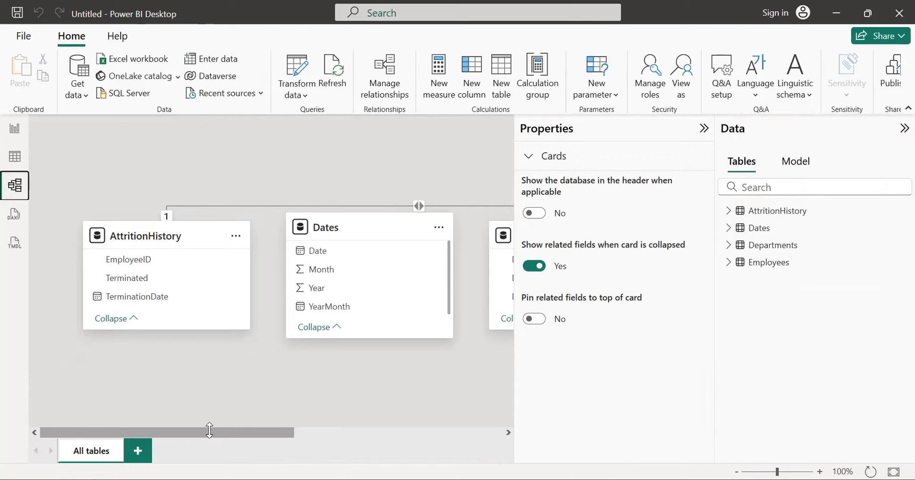
pyautogui.moveTo(206, 432); pyautogui.dragTo(159, 436)
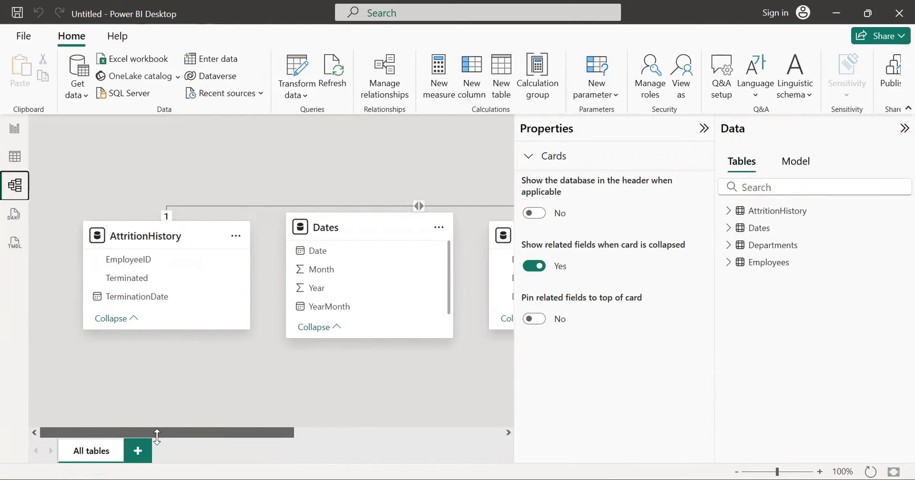
pyautogui.click(704, 128)
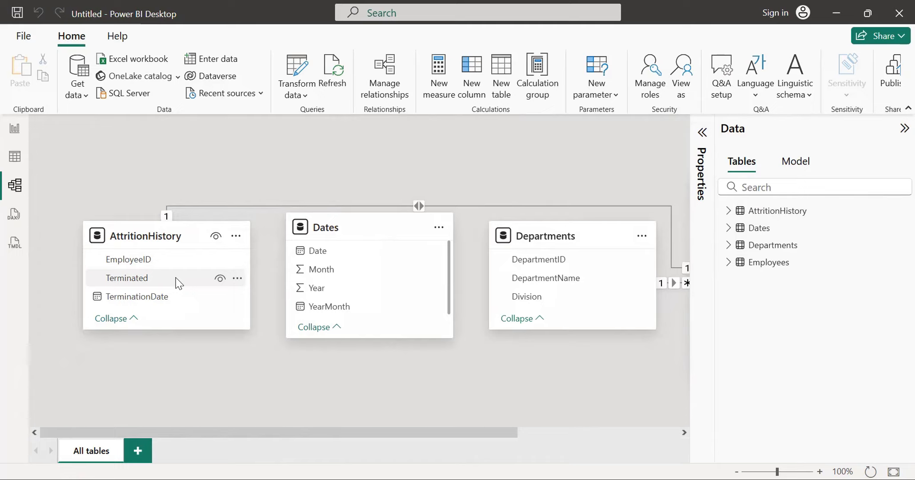
pyautogui.moveTo(182, 229); pyautogui.dragTo(183, 264)
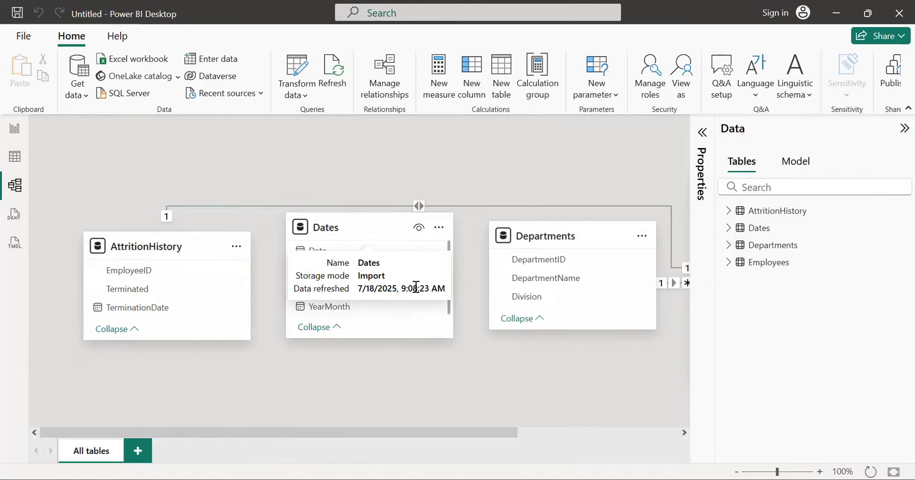
pyautogui.moveTo(401, 220); pyautogui.dragTo(416, 287)
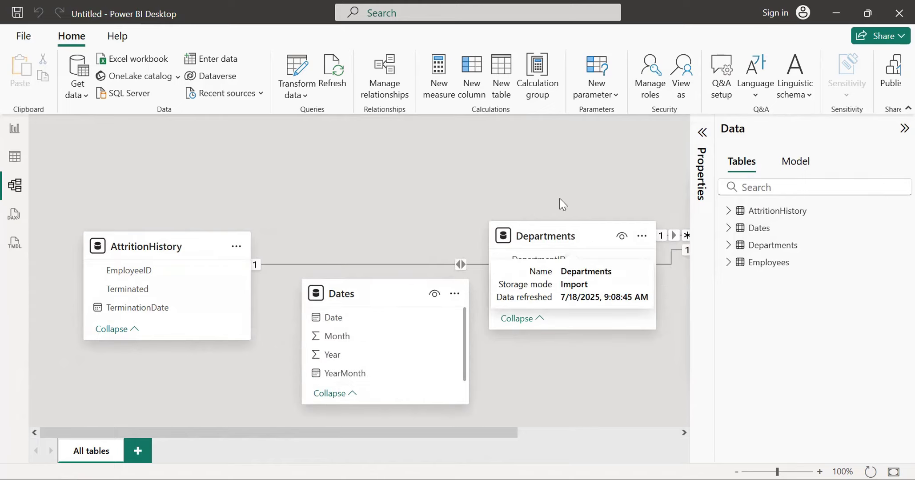
pyautogui.moveTo(573, 236); pyautogui.dragTo(541, 193)
# - Move the Dates table lower in the diagram, clear of the relationship line between AttritionHistory and Employees
pyautogui.hscroll(2, 402, 141)
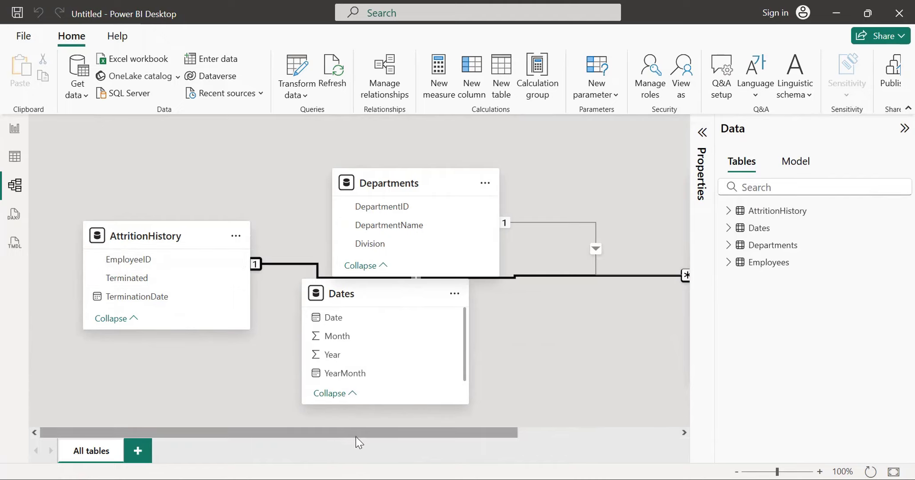
pyautogui.moveTo(358, 436); pyautogui.dragTo(438, 430)
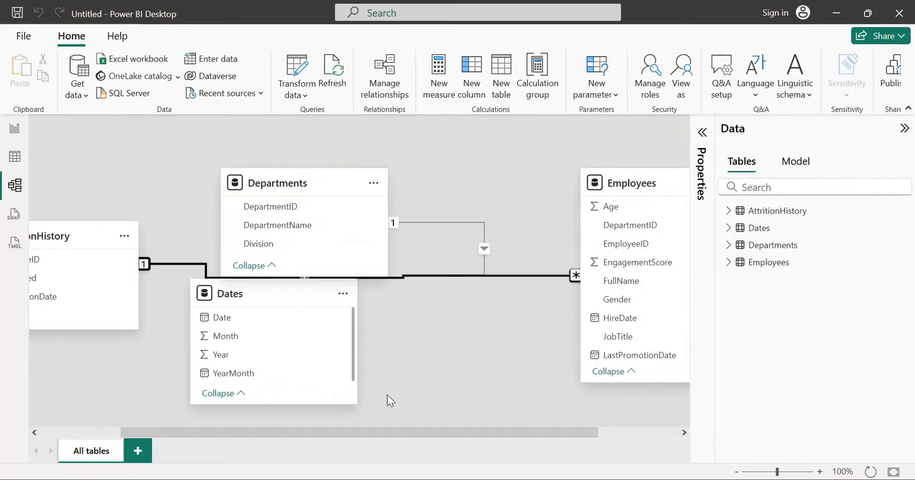
pyautogui.moveTo(386, 429); pyautogui.dragTo(323, 442)
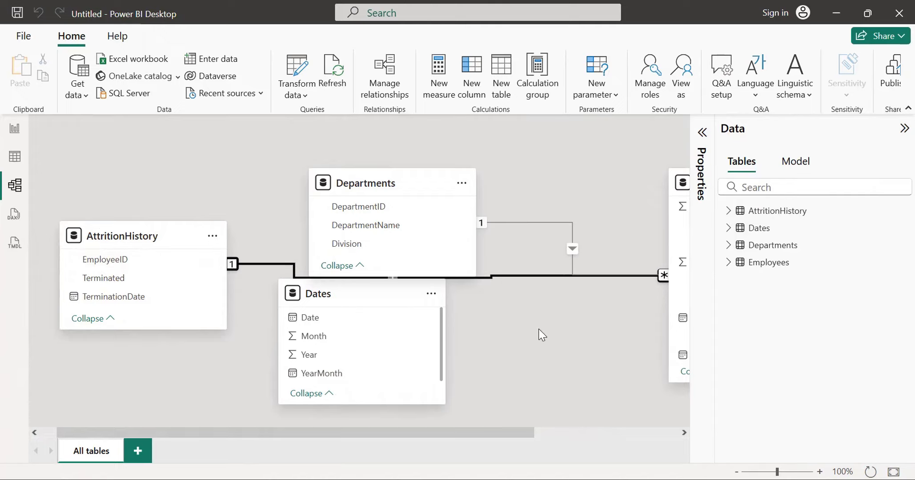
pyautogui.moveTo(502, 432); pyautogui.dragTo(557, 432)
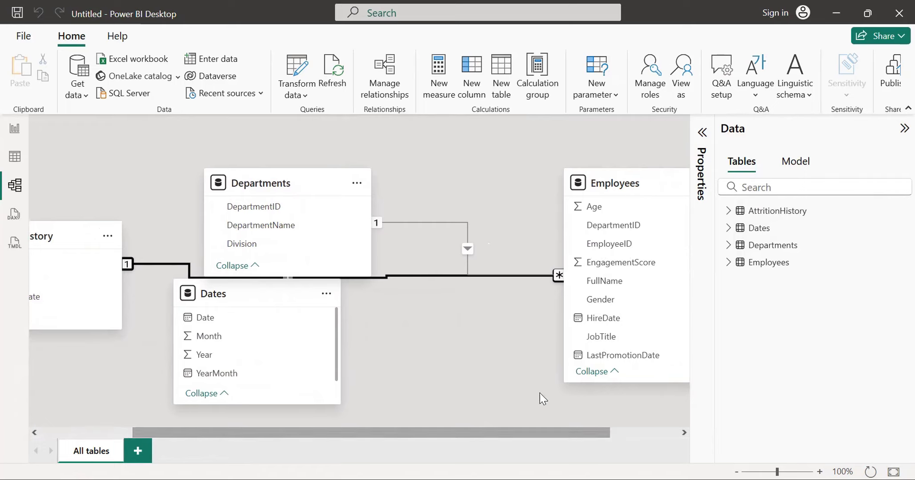
pyautogui.moveTo(276, 294); pyautogui.dragTo(282, 332)
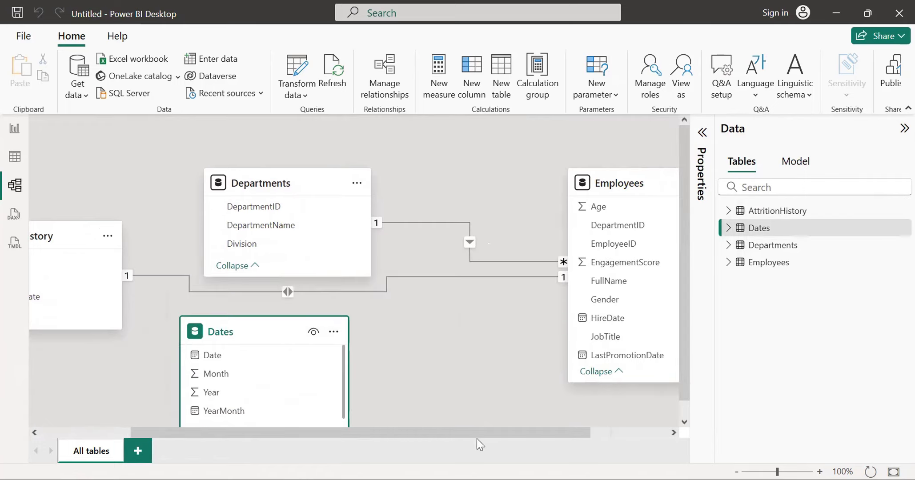
pyautogui.moveTo(474, 433); pyautogui.dragTo(504, 433)
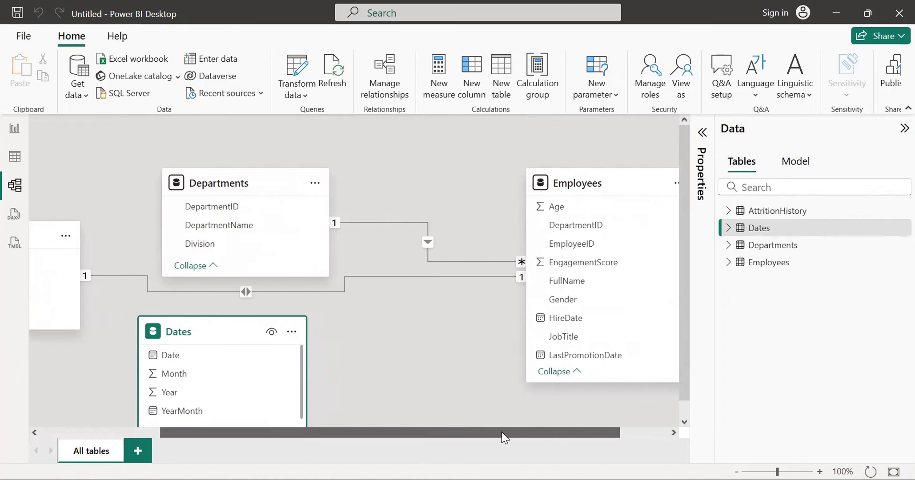
# - Examine the relationship linking AttritionHistory and Employees and the EmployeeID columns it connects
pyautogui.click(312, 292)
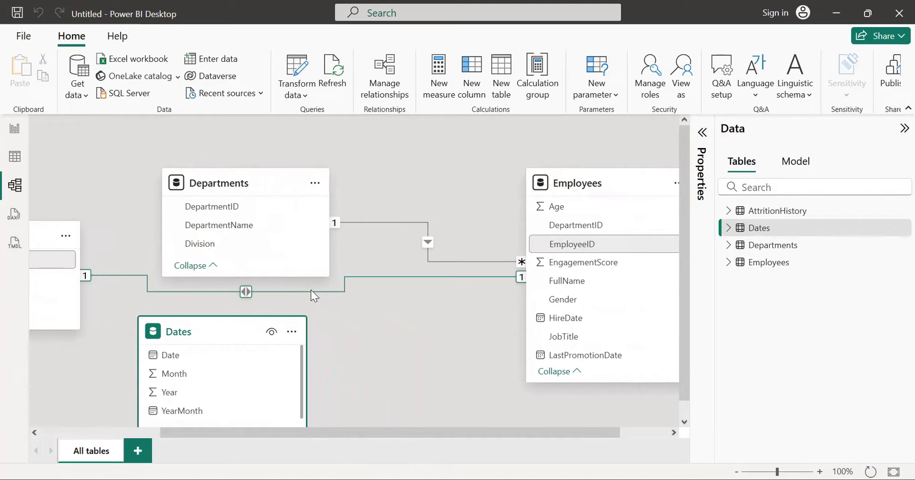
pyautogui.click(311, 291)
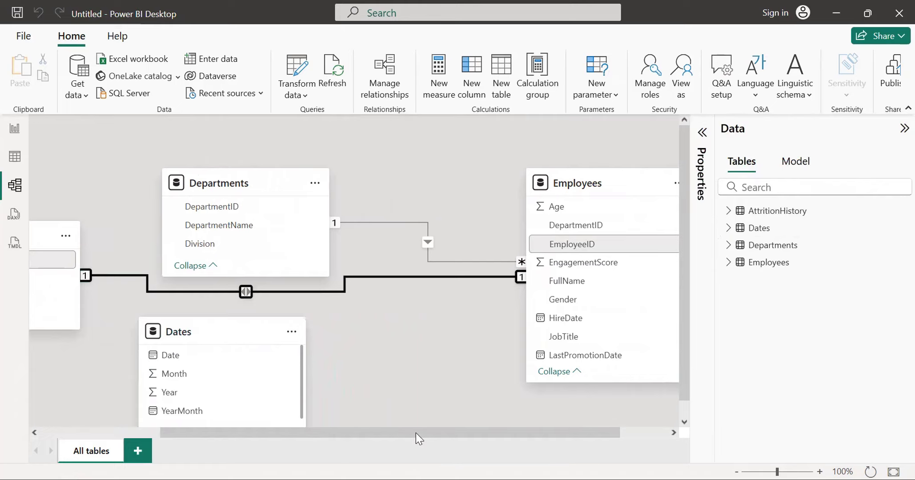
pyautogui.moveTo(362, 435); pyautogui.dragTo(414, 439)
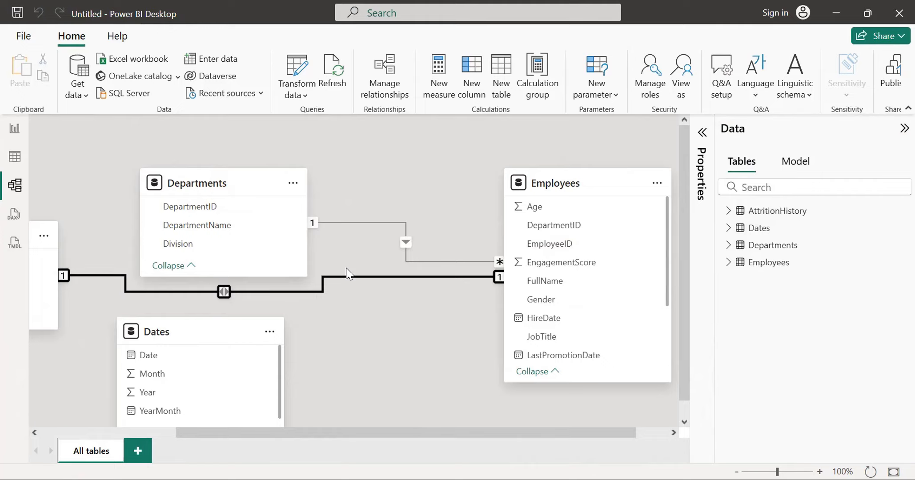
pyautogui.moveTo(396, 436); pyautogui.dragTo(324, 443)
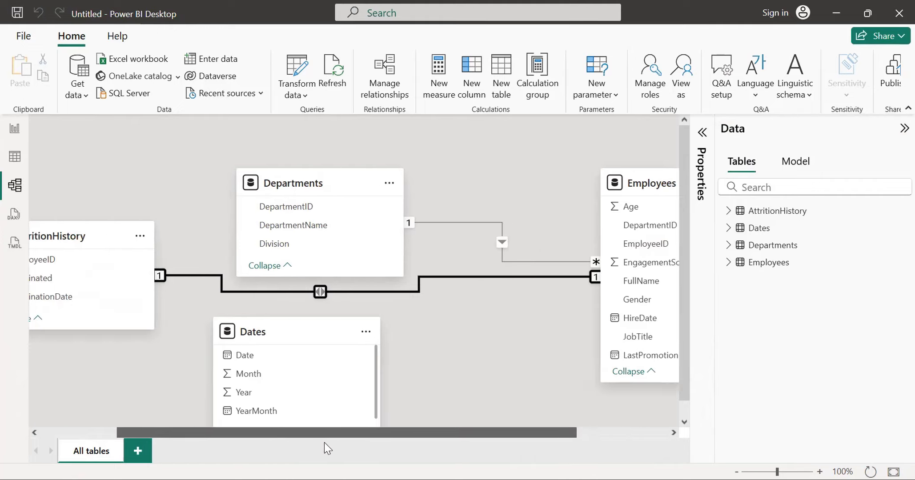
pyautogui.moveTo(324, 442); pyautogui.dragTo(266, 442)
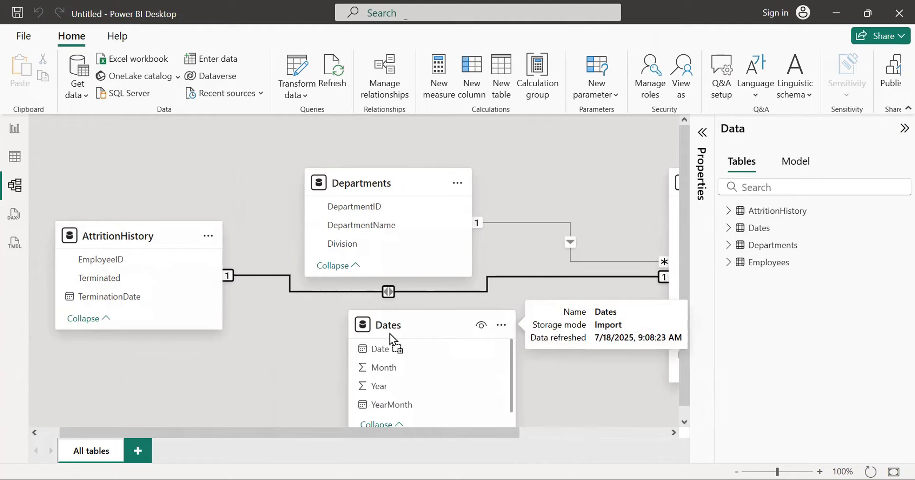
# - Reposition the Dates table and create a relationship from its Date column to TerminationDate in AttritionHistory
pyautogui.moveTo(390, 334); pyautogui.dragTo(393, 332)
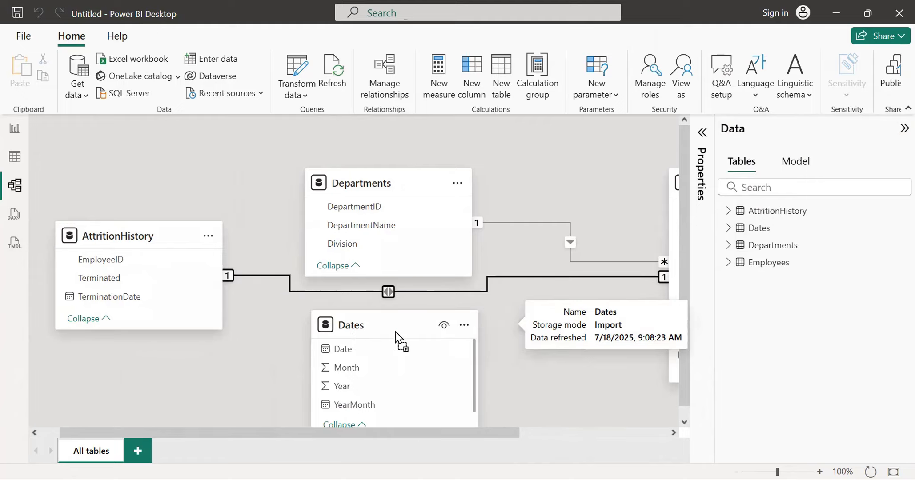
pyautogui.moveTo(395, 341); pyautogui.dragTo(395, 340)
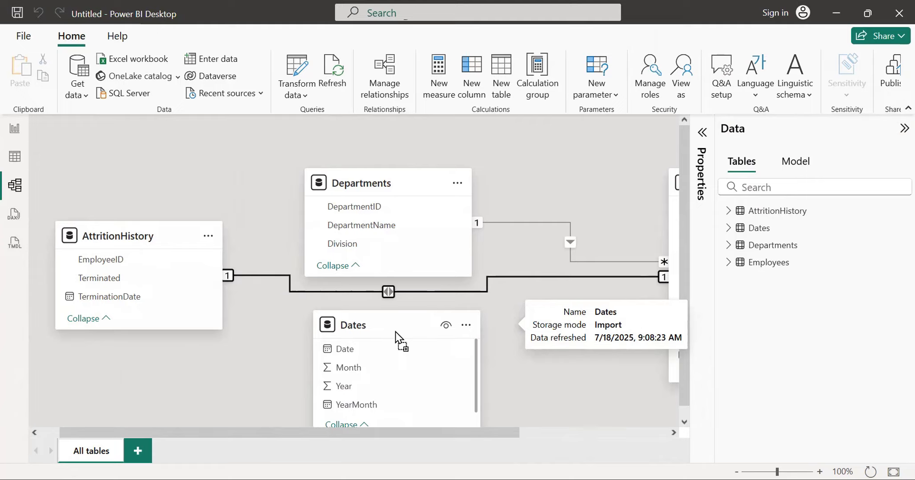
pyautogui.click(363, 354)
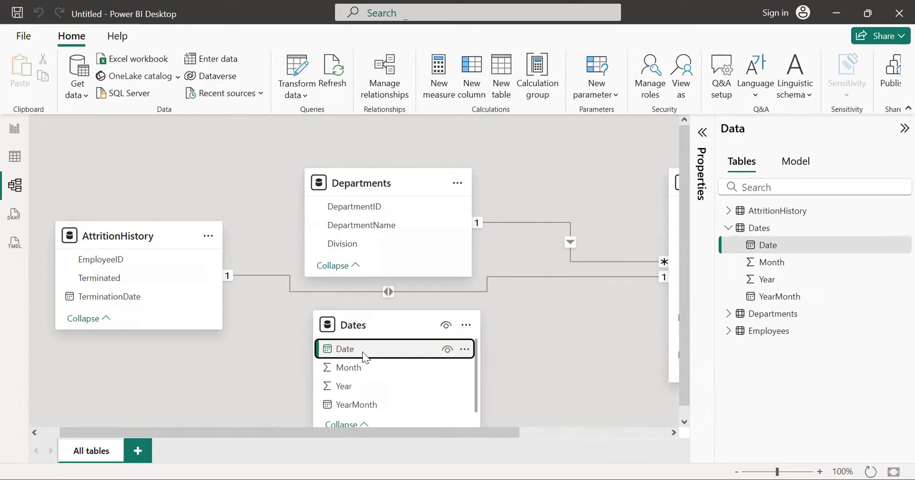
pyautogui.moveTo(363, 354); pyautogui.dragTo(155, 298)
pyautogui.click(600, 452)
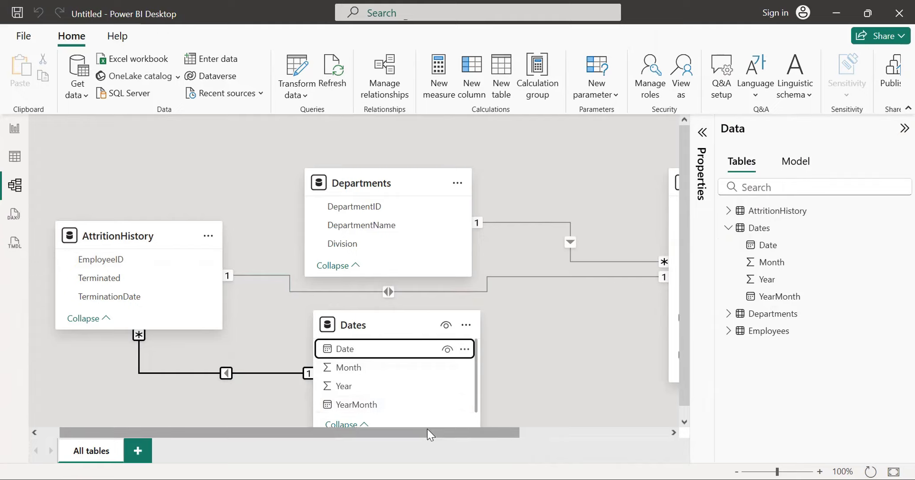
# - Check the DepartmentID relationship between Employees and Departments and save it as active, many-to-one, with single cross-filter direction
pyautogui.moveTo(427, 434); pyautogui.dragTo(540, 434)
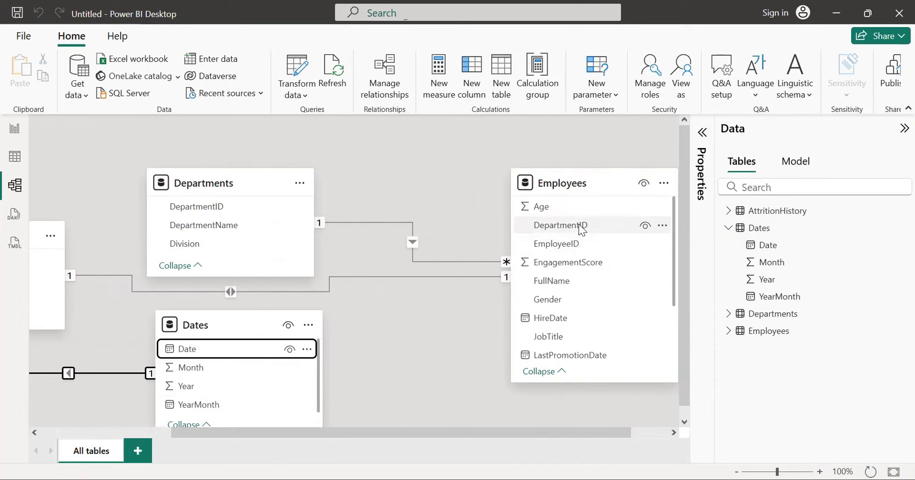
pyautogui.moveTo(581, 229); pyautogui.dragTo(196, 206)
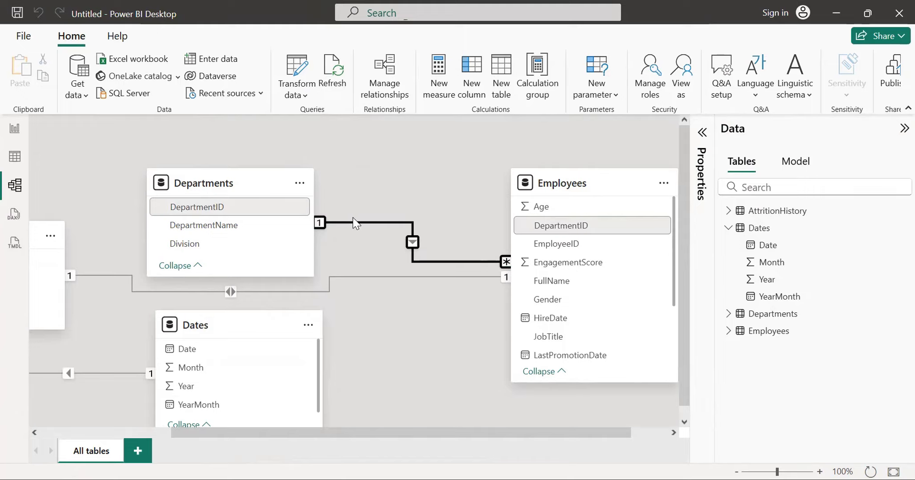
pyautogui.doubleClick(392, 223)
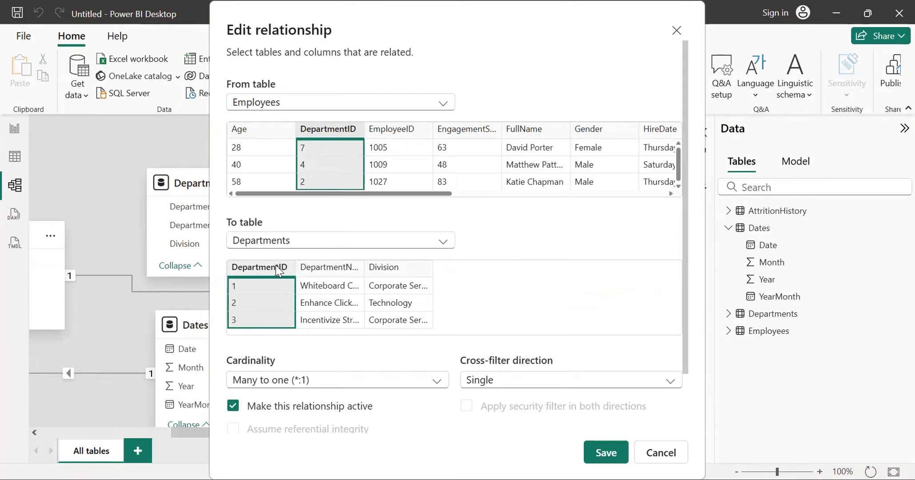
pyautogui.click(598, 451)
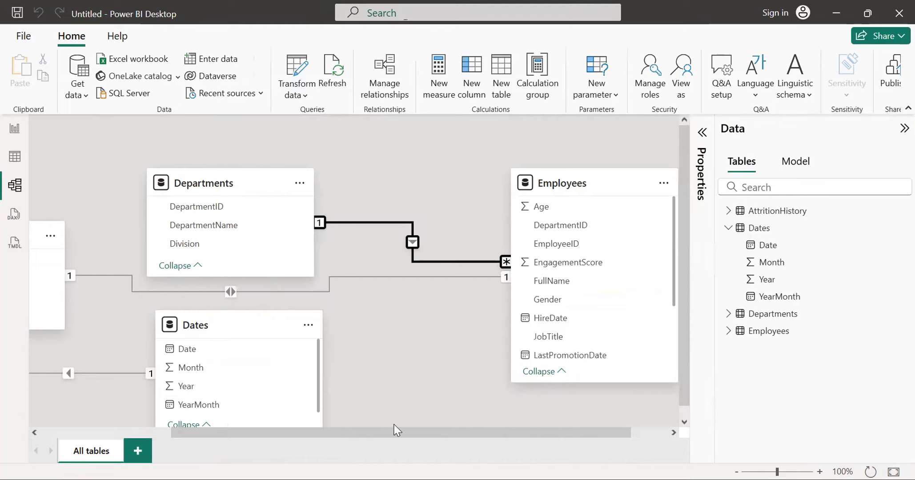
# - Make the relationship between AttritionHistory's TerminationDate and the Dates table's Date inactive and save it
pyautogui.moveTo(432, 432); pyautogui.dragTo(369, 425)
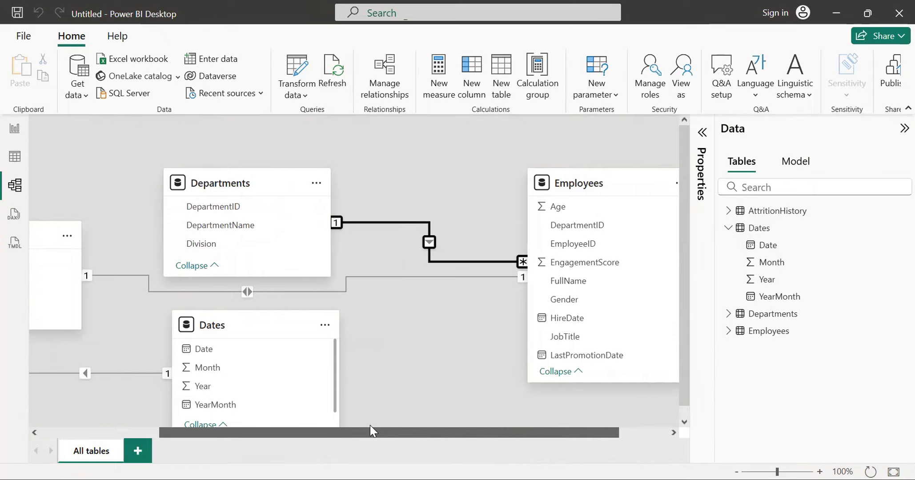
pyautogui.moveTo(370, 426); pyautogui.dragTo(274, 450)
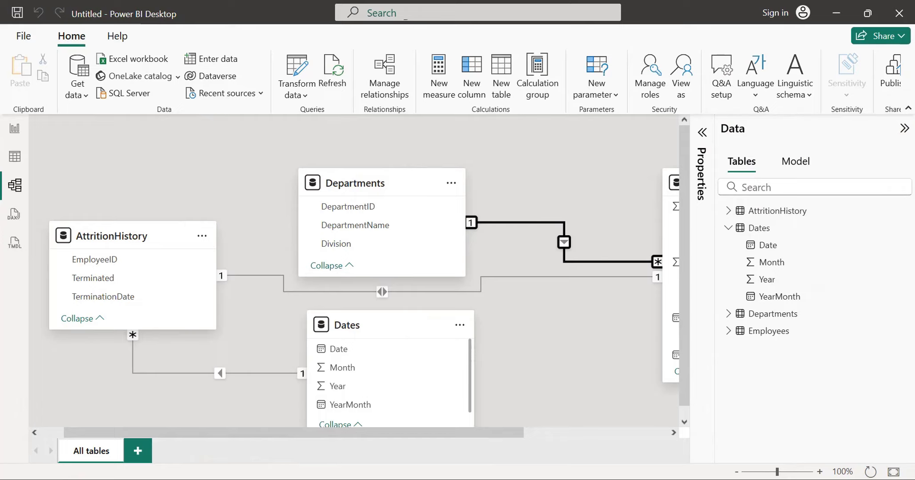
pyautogui.click(242, 374)
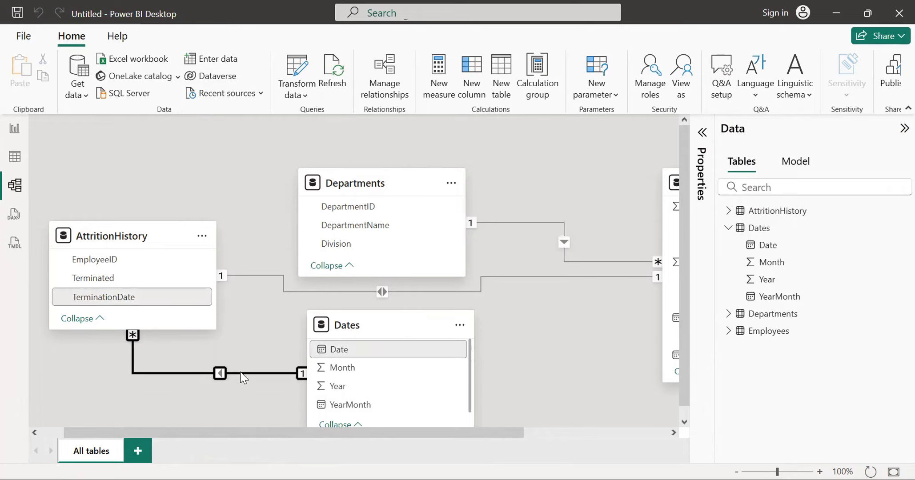
pyautogui.doubleClick(242, 376)
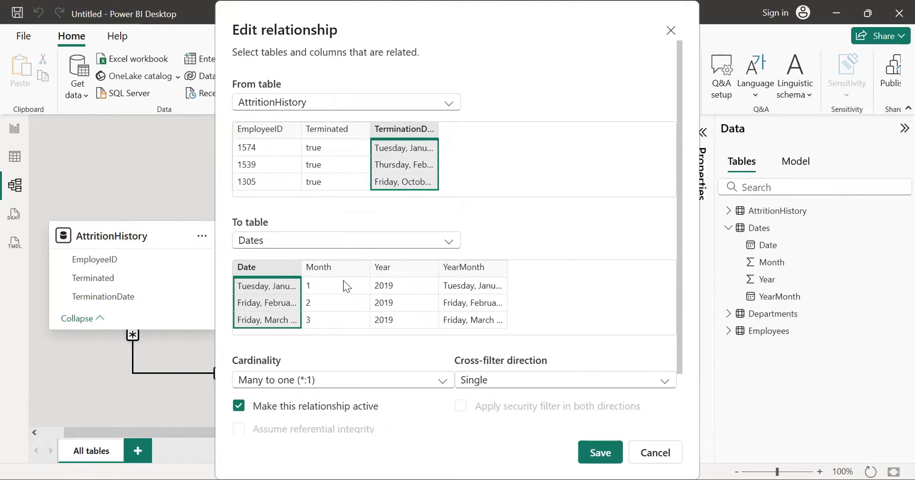
pyautogui.scroll(-2, 345, 286)
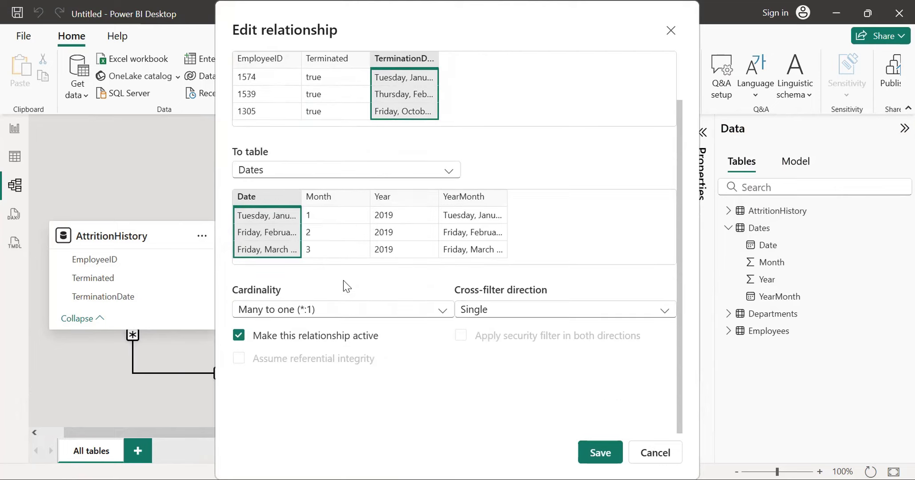
pyautogui.click(240, 335)
pyautogui.click(593, 446)
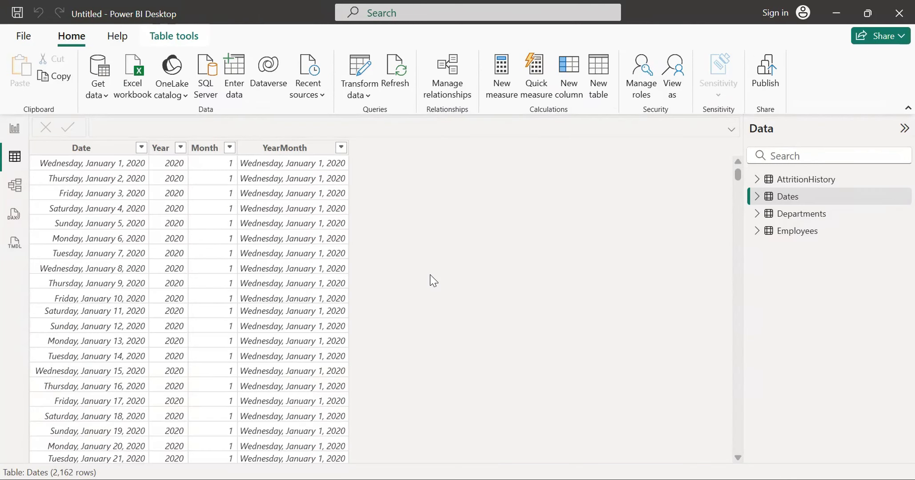
# - Mark the Dates table as a date table, using Date as its date column, and save the setting
pyautogui.click(788, 203)
pyautogui.click(174, 36)
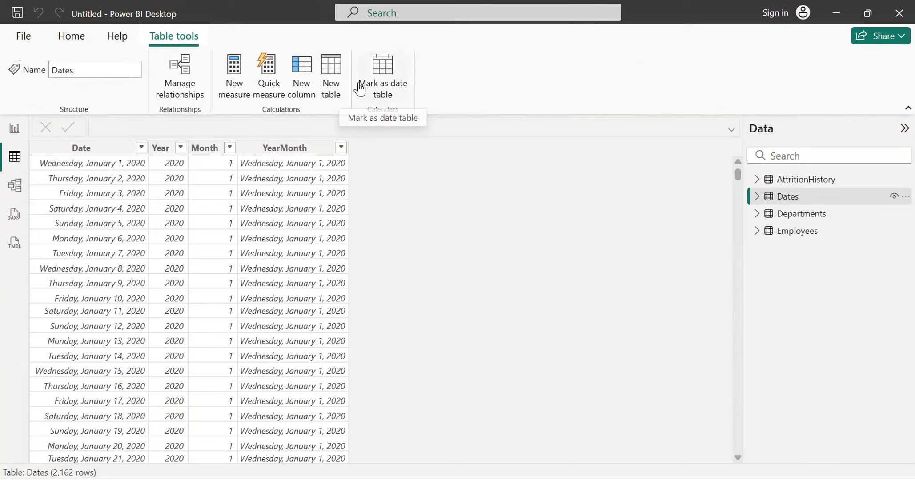
pyautogui.click(383, 91)
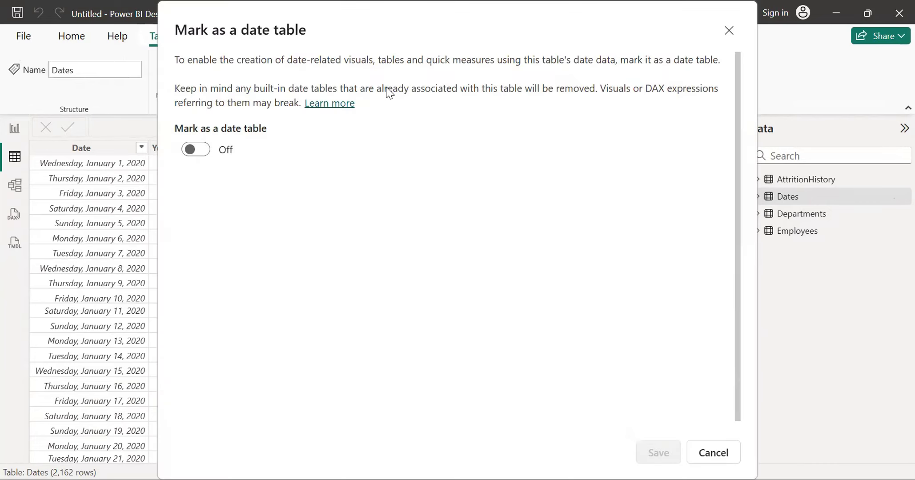
pyautogui.click(189, 151)
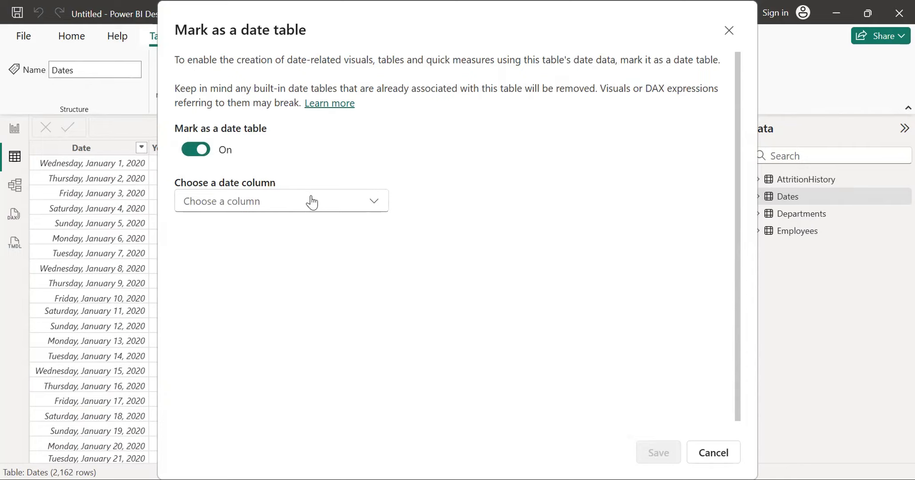
pyautogui.click(330, 202)
pyautogui.click(228, 227)
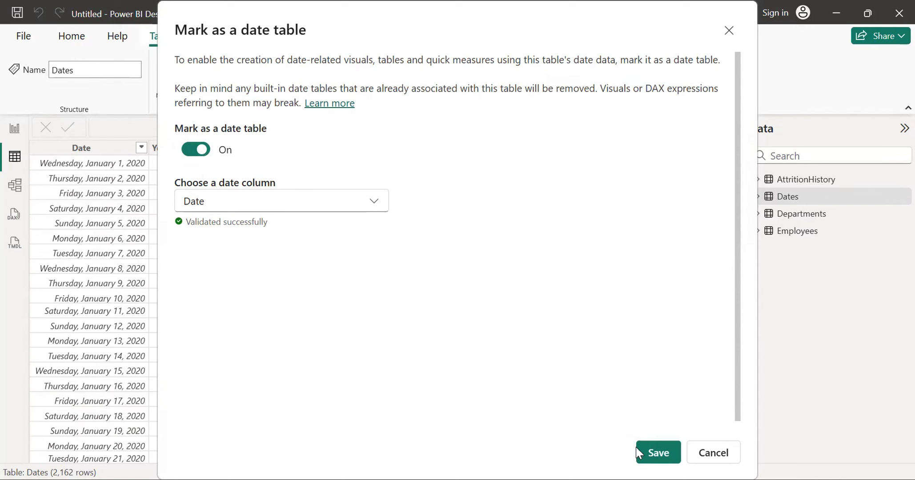
pyautogui.click(649, 453)
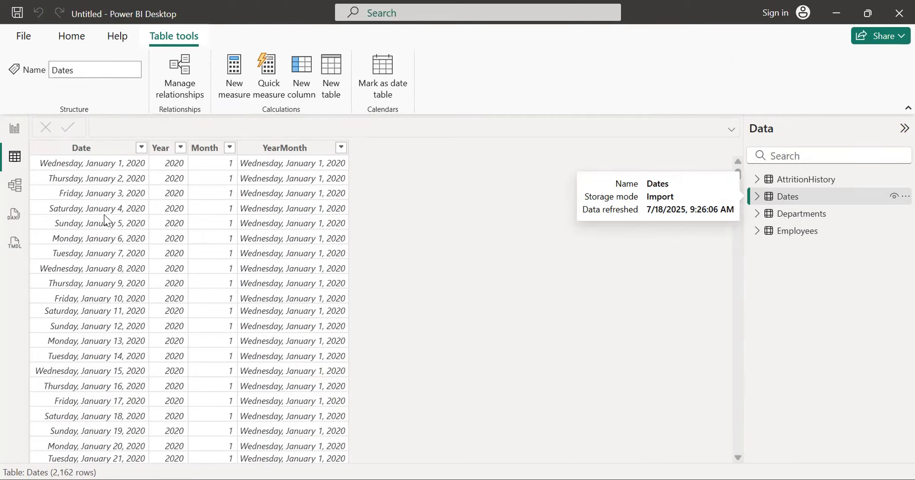
# - View the Employees table's columns and open the Employees query in the Power Query Editor
pyautogui.click(787, 238)
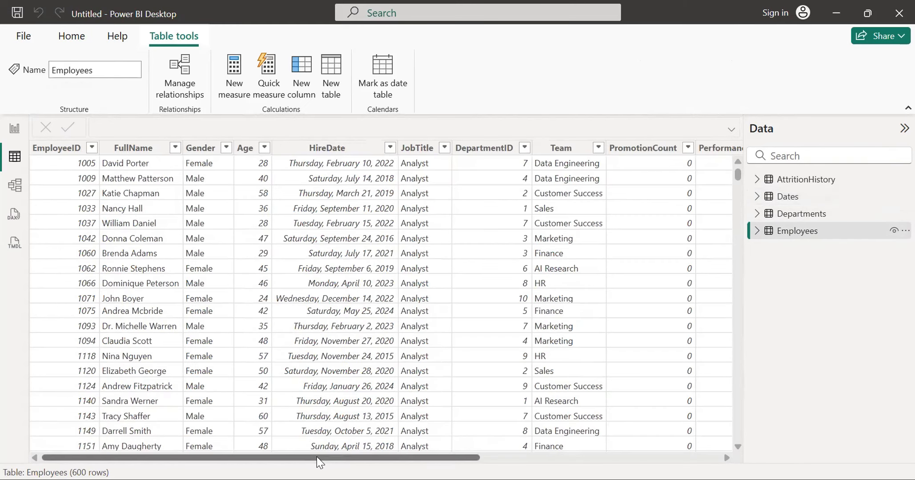
pyautogui.moveTo(316, 456); pyautogui.dragTo(218, 418)
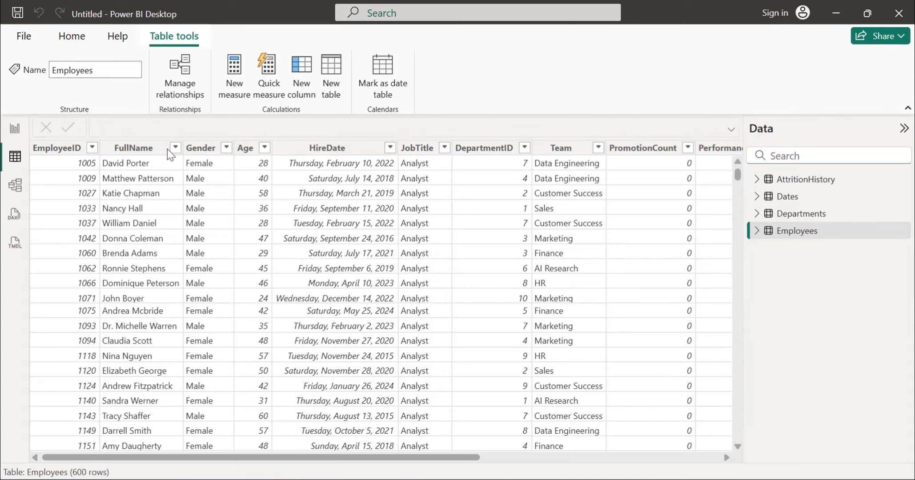
pyautogui.click(60, 35)
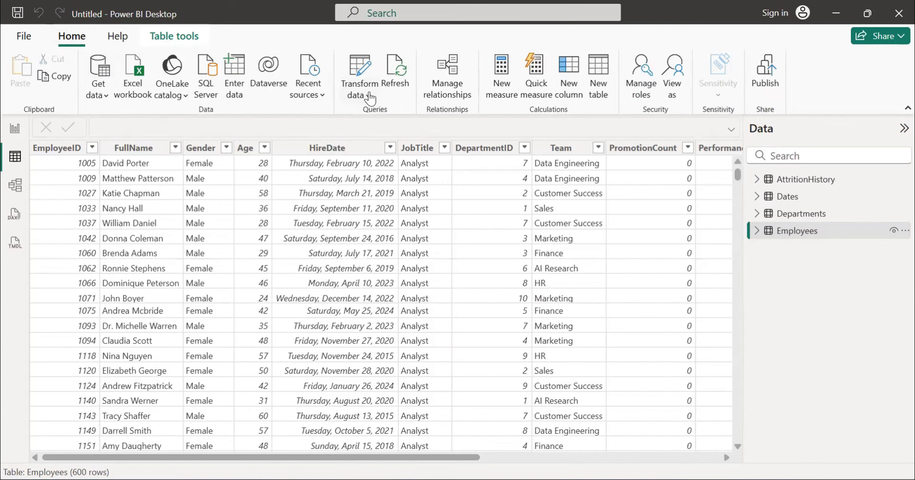
pyautogui.click(365, 76)
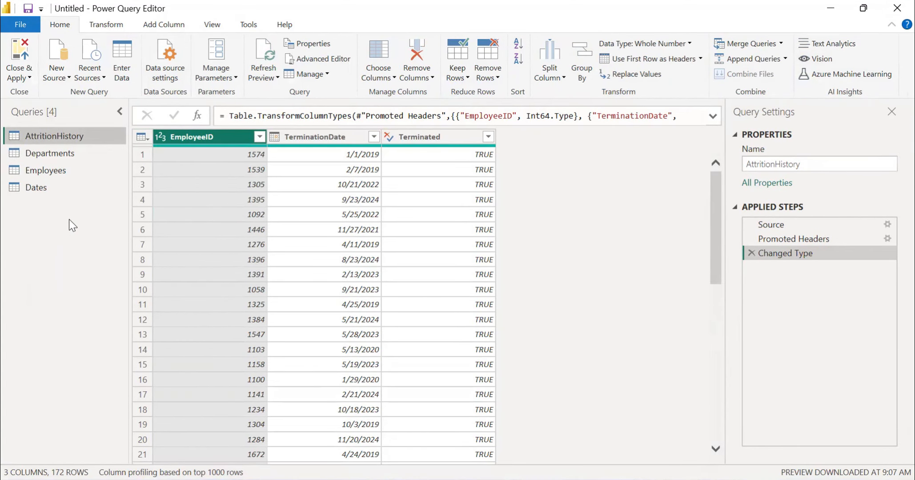
pyautogui.click(53, 172)
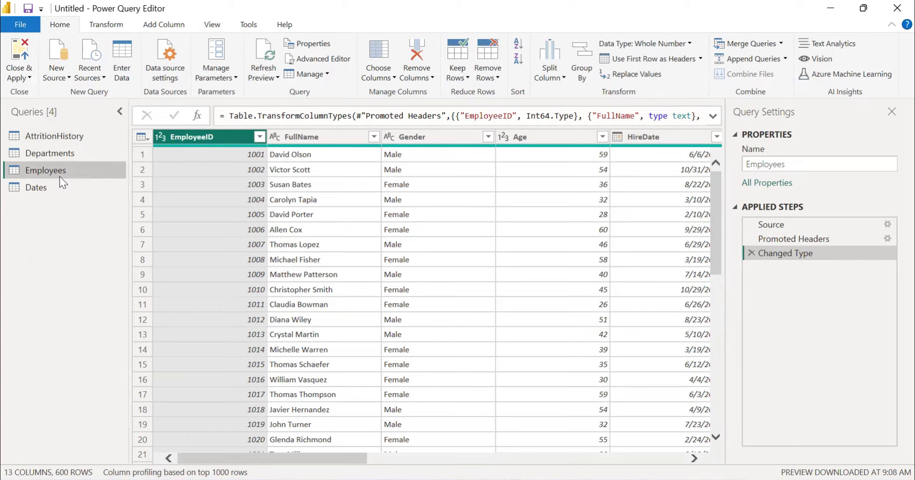
# - Start a custom column in the Employees query and name it TenureInYears
pyautogui.click(178, 26)
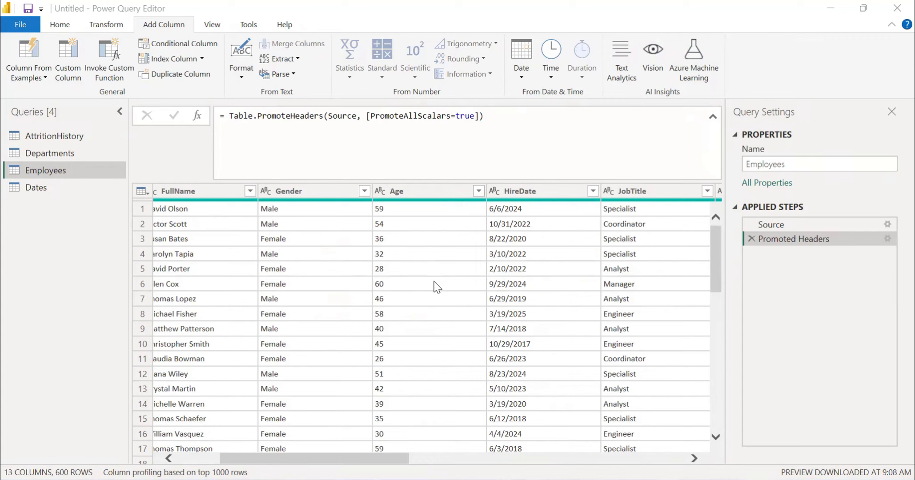
pyautogui.click(68, 62)
pyautogui.click(67, 62)
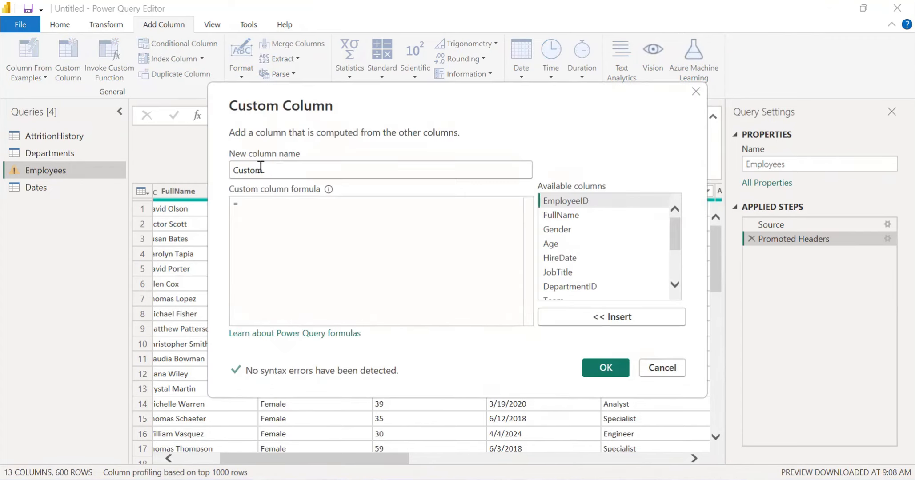
pyautogui.moveTo(274, 170); pyautogui.dragTo(205, 175)
pyautogui.write('T')
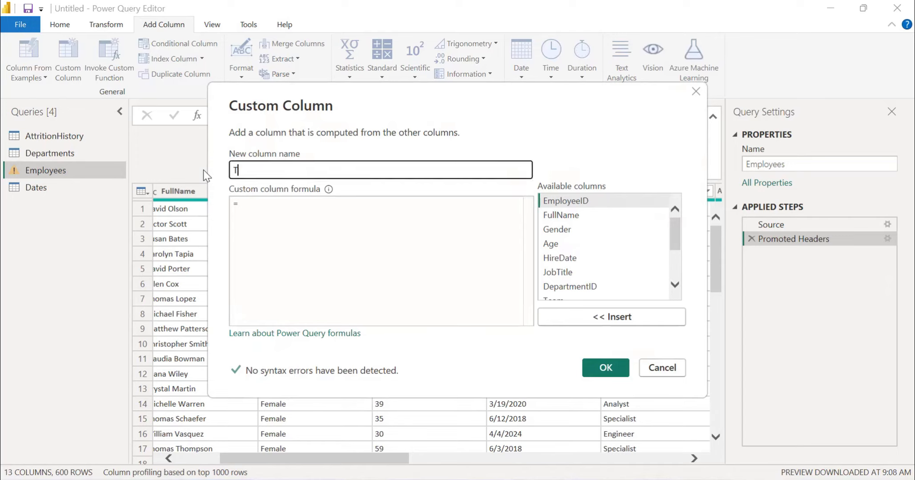
pyautogui.write('enureInYears')
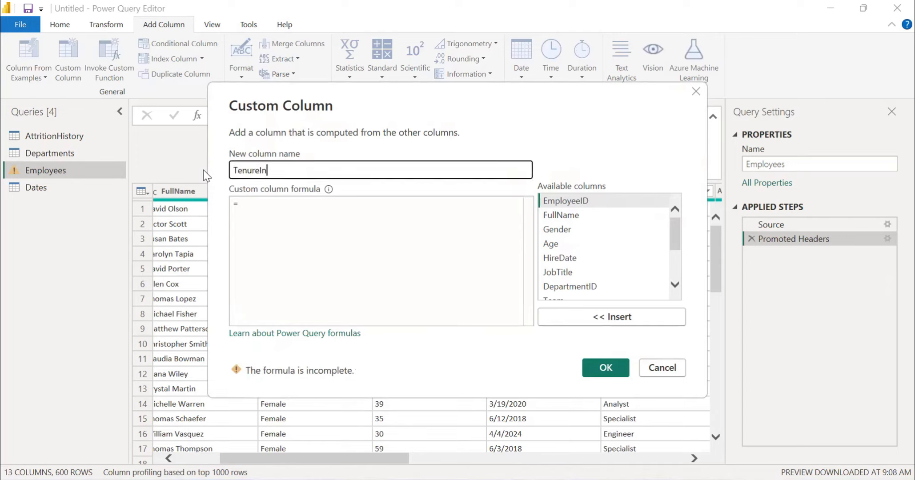
# - Copy the tenure formula from Week 8 Formula M & DAX.txt in Notepad++ and paste it into the custom column formula
pyautogui.click(255, 209)
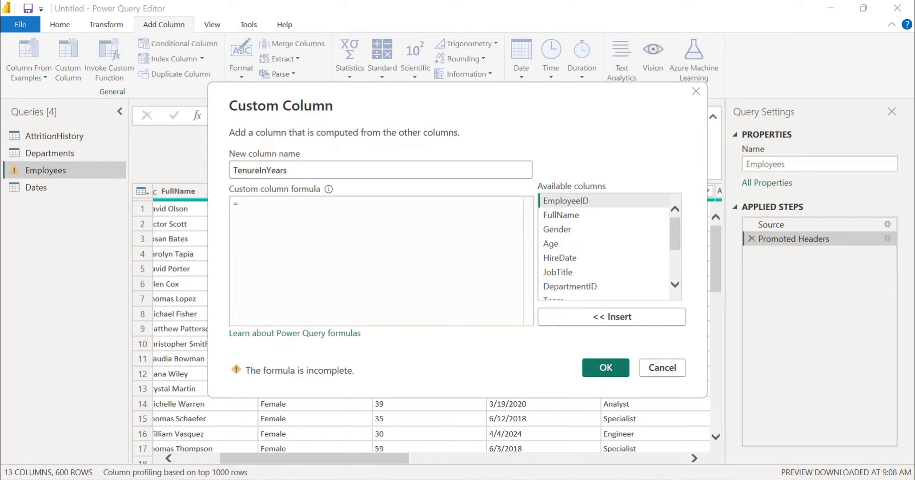
pyautogui.hotkey('alt', 'Tab')
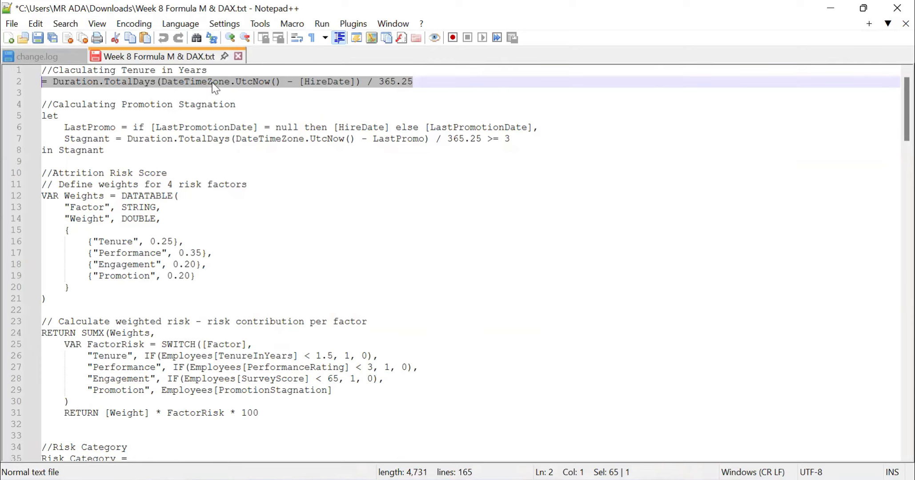
pyautogui.click(213, 82)
pyautogui.moveTo(416, 82); pyautogui.dragTo(41, 83)
pyautogui.hotkey('ctrl', 'c')
pyautogui.click(830, 8)
pyautogui.click(278, 203)
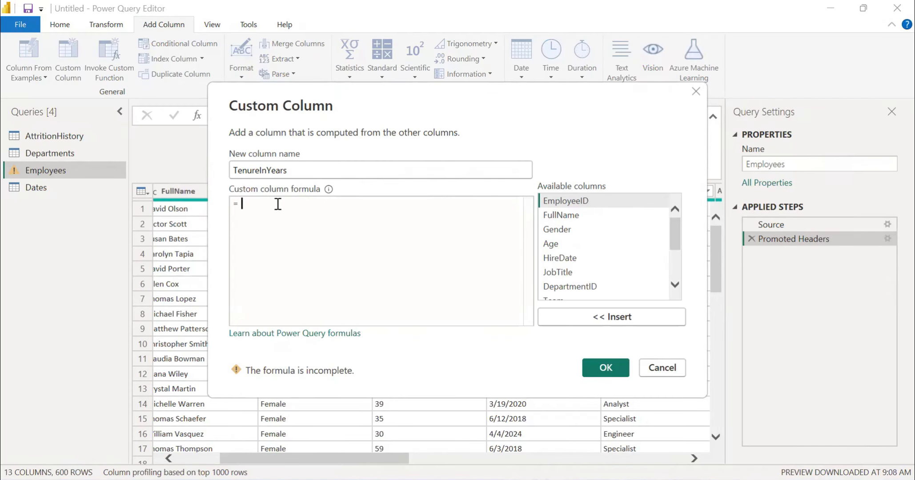
pyautogui.hotkey('ctrl', 'v')
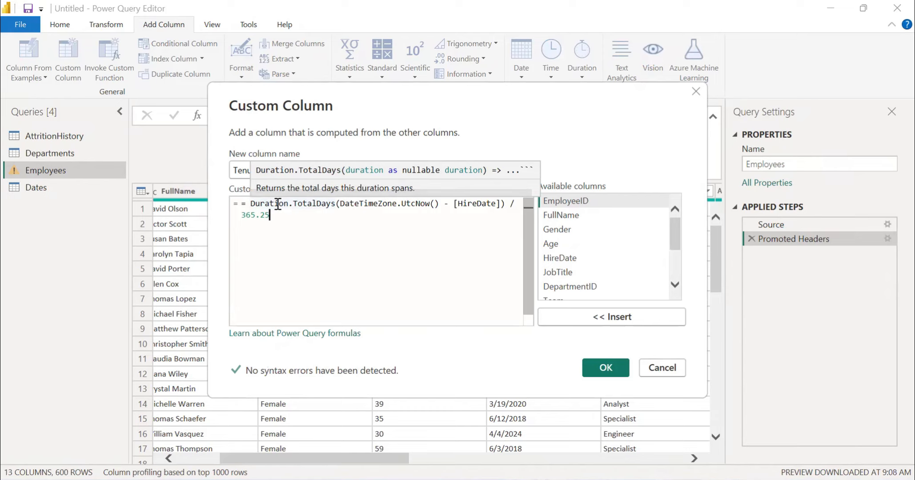
# - Remove the duplicate equals sign so the formula is Duration.TotalDays(DateTimeZone.UtcNow() - [HireDate]) / 365.25, and add the TenureInYears column
pyautogui.press('Left')
pyautogui.press('Up')
pyautogui.press('Left')
pyautogui.press('Left')
pyautogui.press('Left')
pyautogui.press('BackSpace')
pyautogui.press('BackSpace')
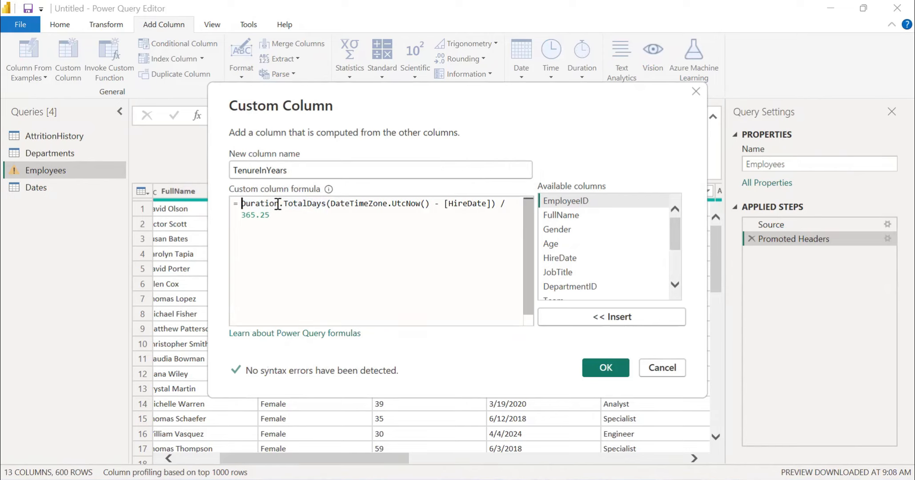
pyautogui.moveTo(277, 204)
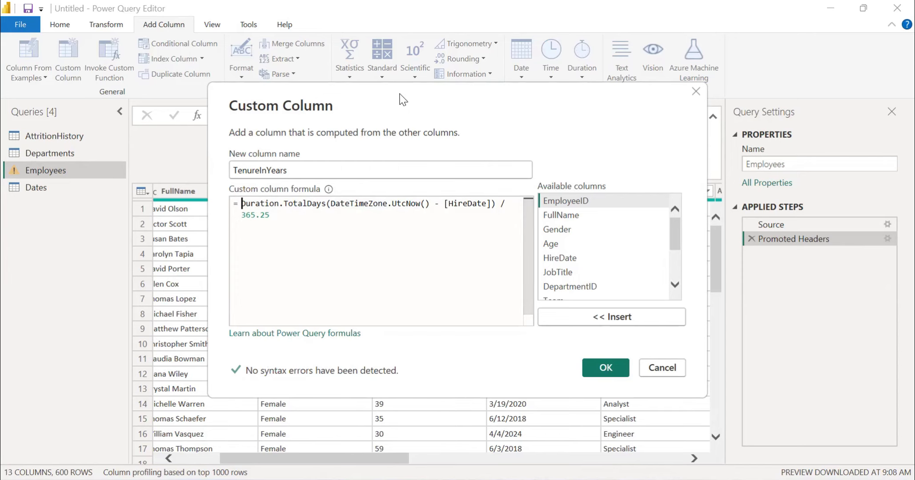
pyautogui.moveTo(400, 97); pyautogui.dragTo(588, 120)
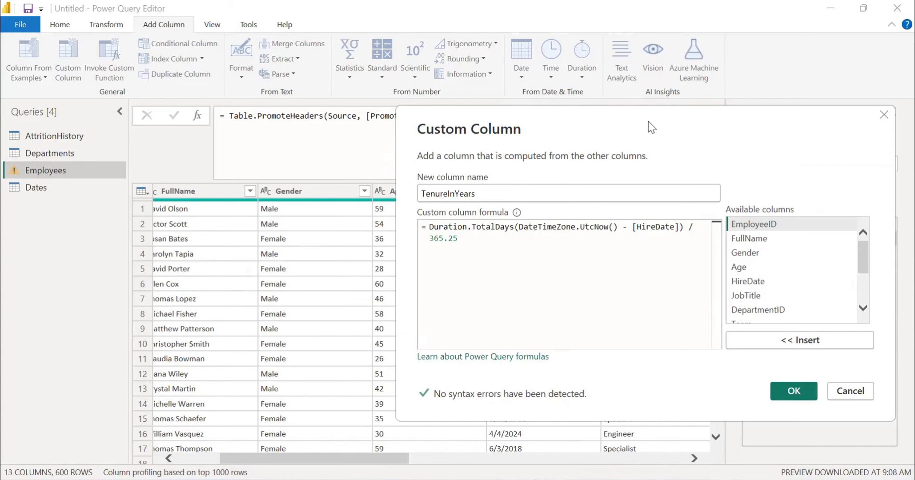
pyautogui.moveTo(648, 121); pyautogui.dragTo(852, 135)
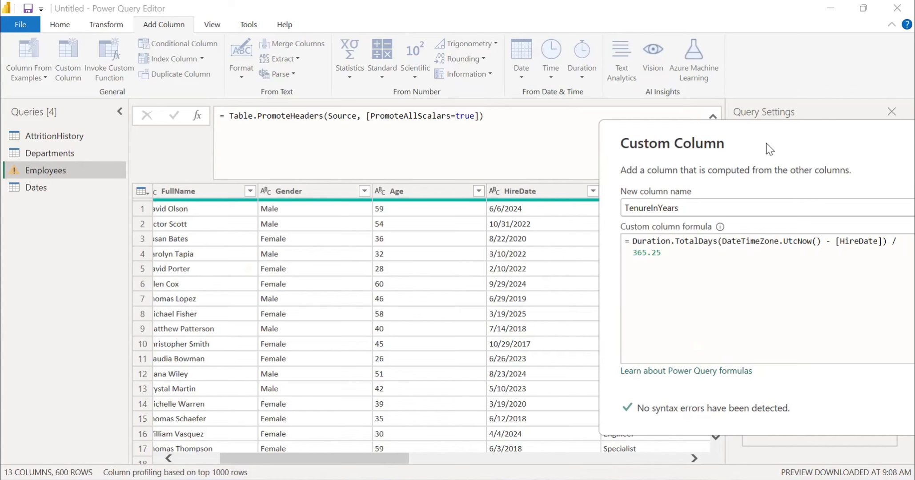
pyautogui.moveTo(770, 149); pyautogui.dragTo(143, 143)
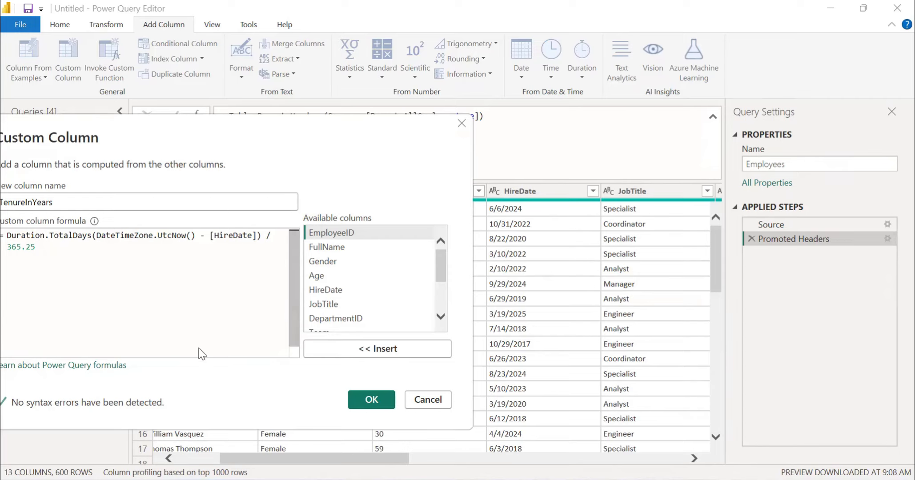
pyautogui.moveTo(247, 130); pyautogui.dragTo(355, 128)
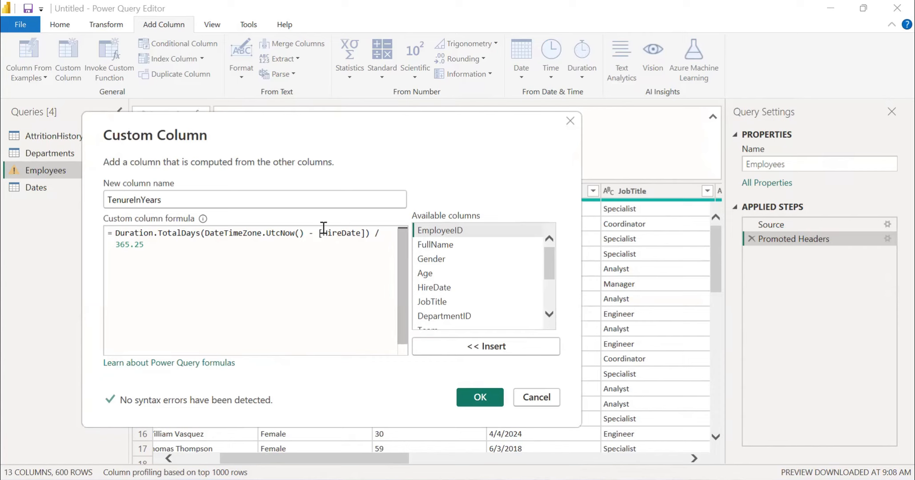
pyautogui.click(482, 398)
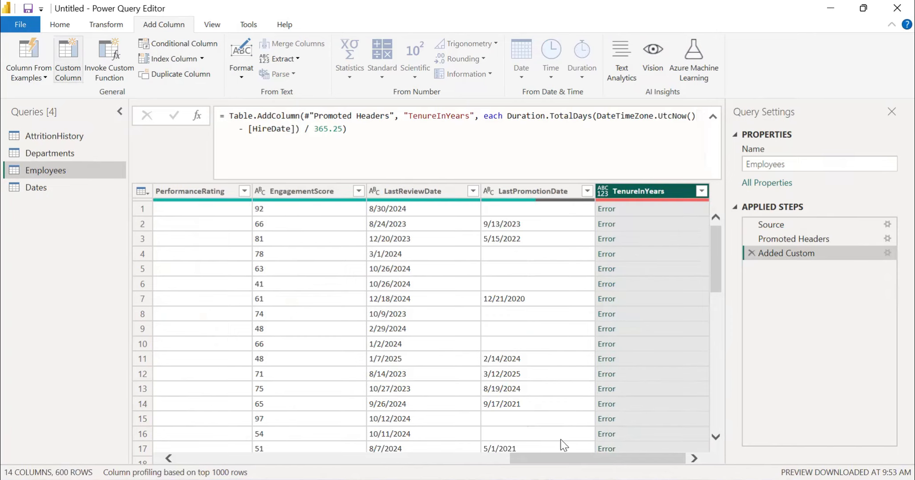
# - Change the HireDate column's data type to Date/Time/Timezone
pyautogui.moveTo(567, 458); pyautogui.dragTo(336, 474)
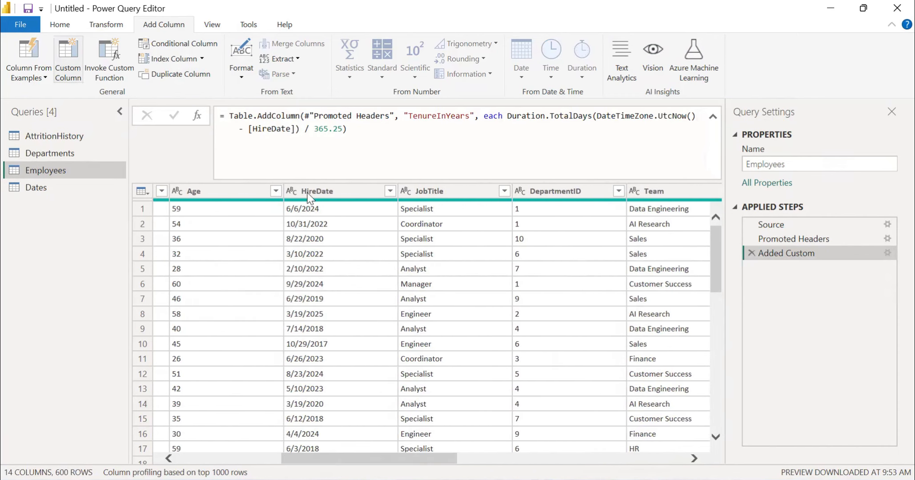
pyautogui.click(294, 194)
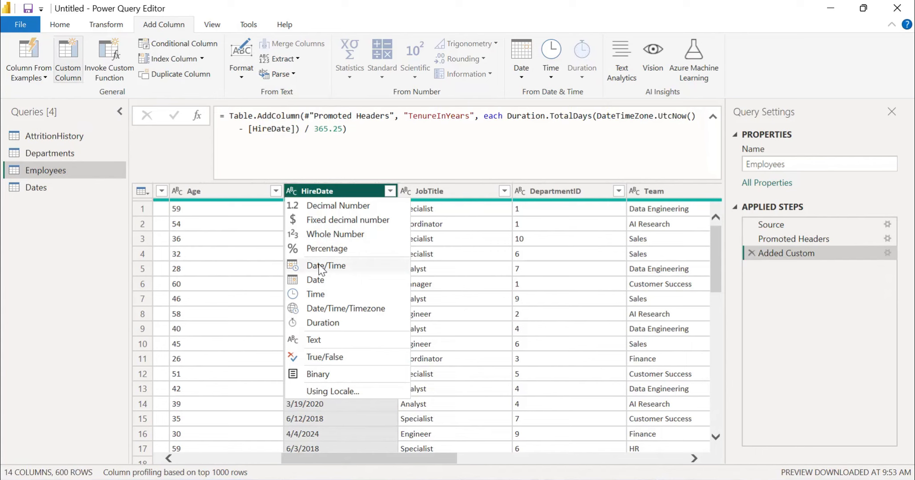
pyautogui.click(335, 311)
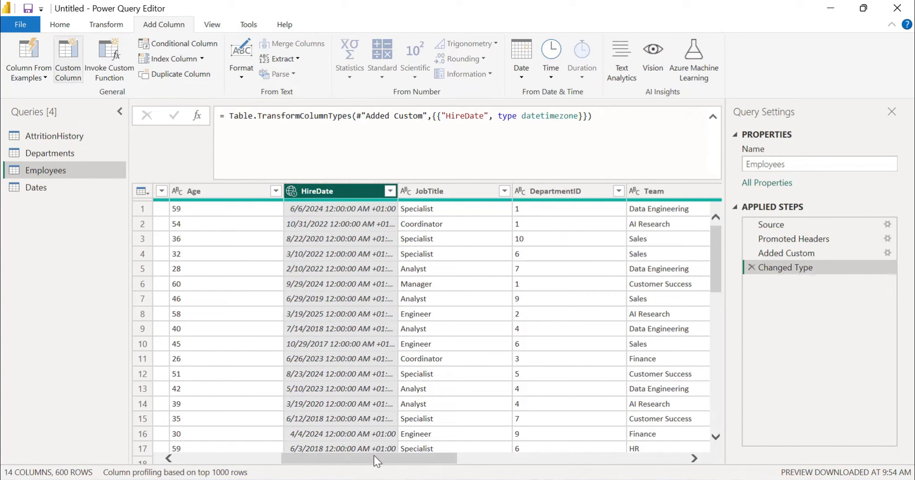
# - Check the TenureInYears column and delete the Added Custom step from the Employees query
pyautogui.moveTo(377, 462); pyautogui.dragTo(737, 433)
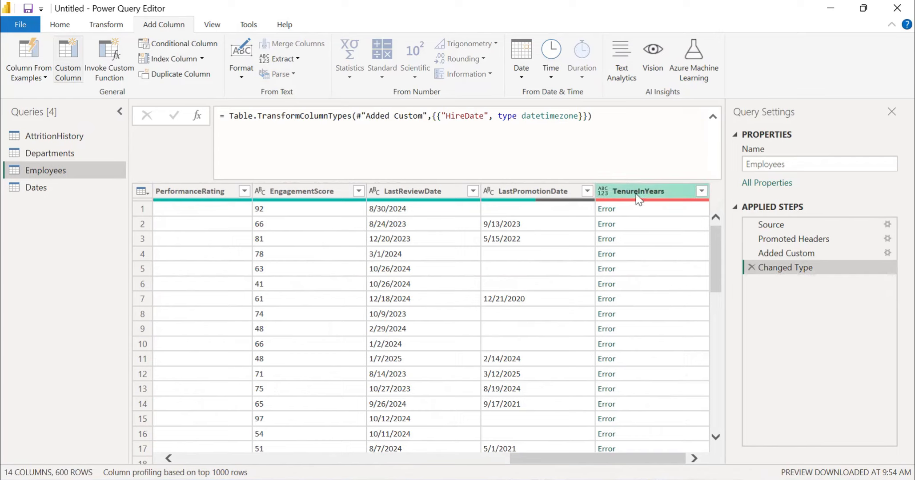
pyautogui.click(764, 252)
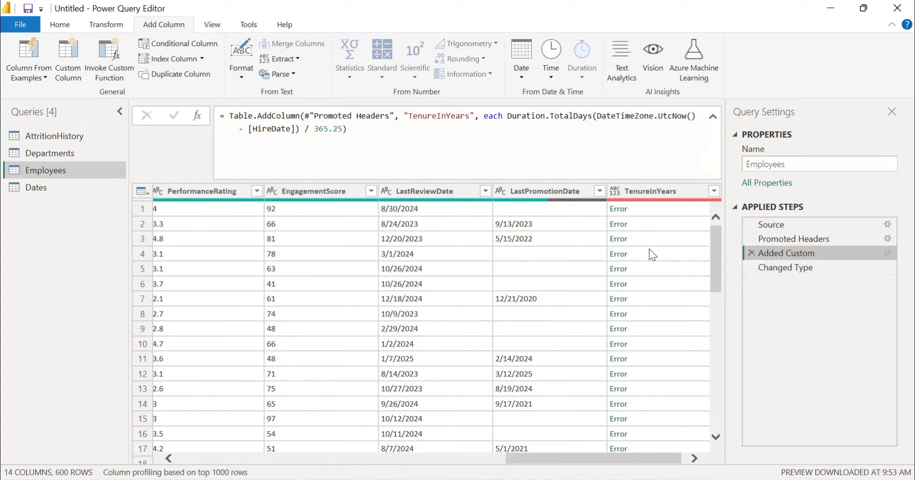
pyautogui.click(751, 255)
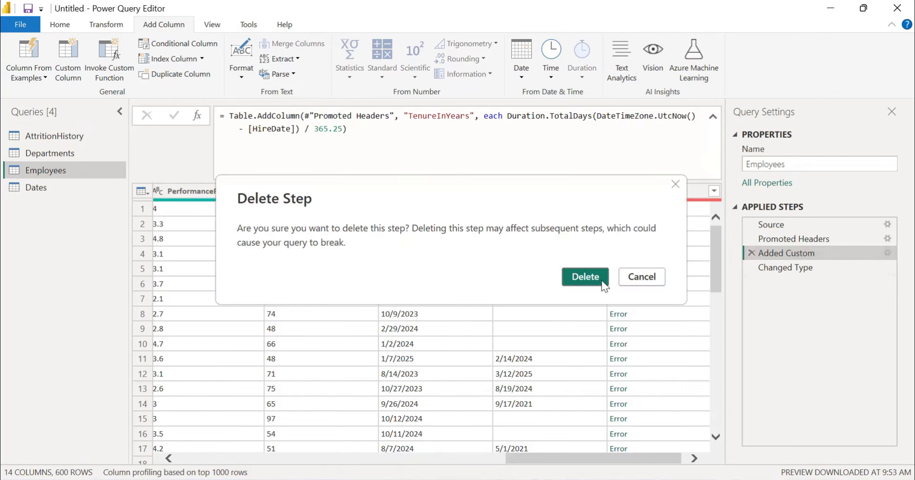
pyautogui.click(591, 276)
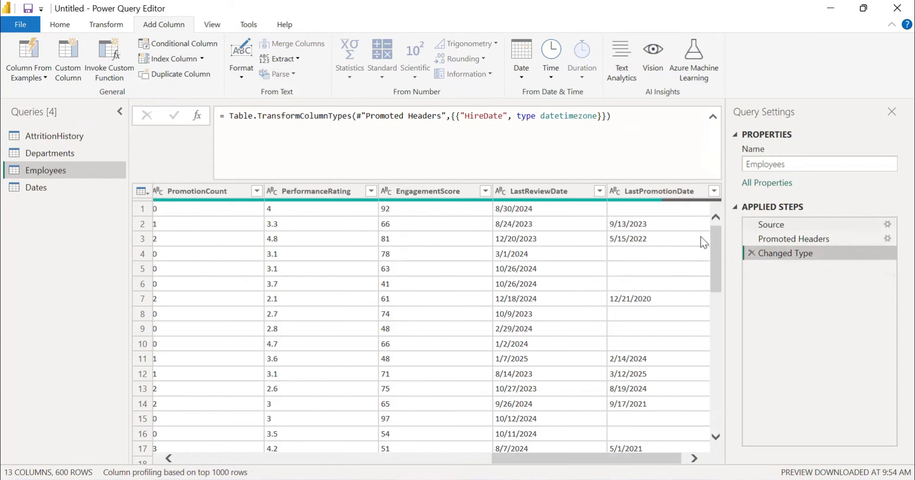
# - Start a new custom column in the Employees query and name it TenureInYears
pyautogui.moveTo(533, 458); pyautogui.dragTo(309, 439)
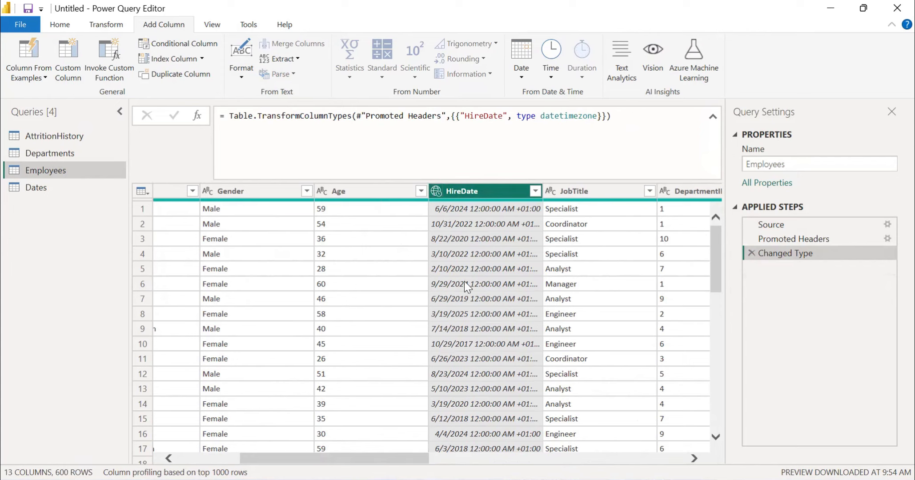
pyautogui.moveTo(363, 458); pyautogui.dragTo(685, 465)
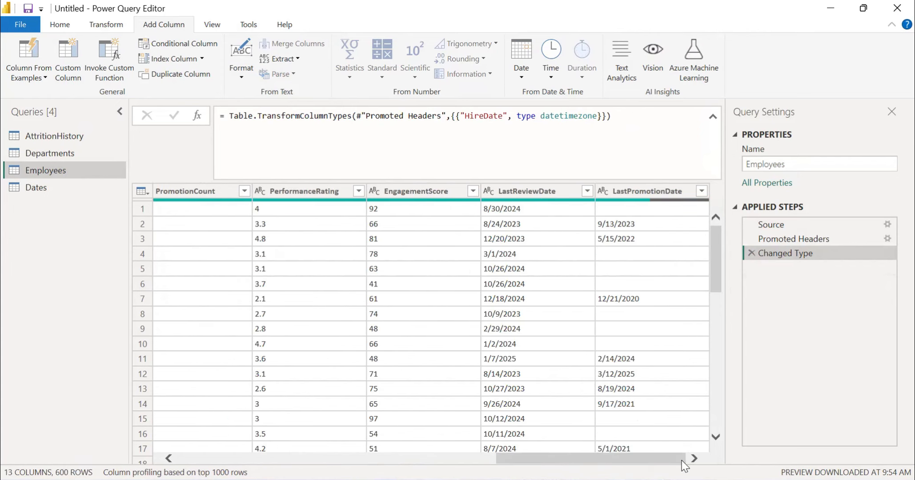
pyautogui.click(67, 67)
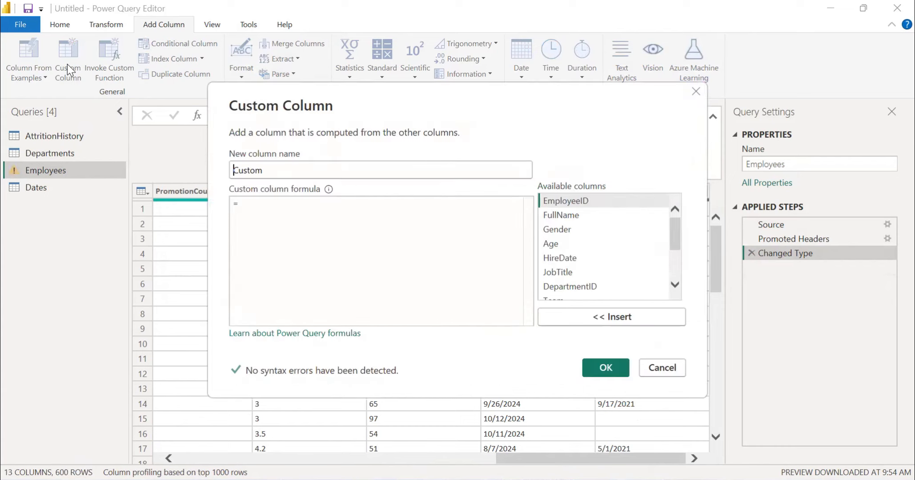
pyautogui.doubleClick(342, 173)
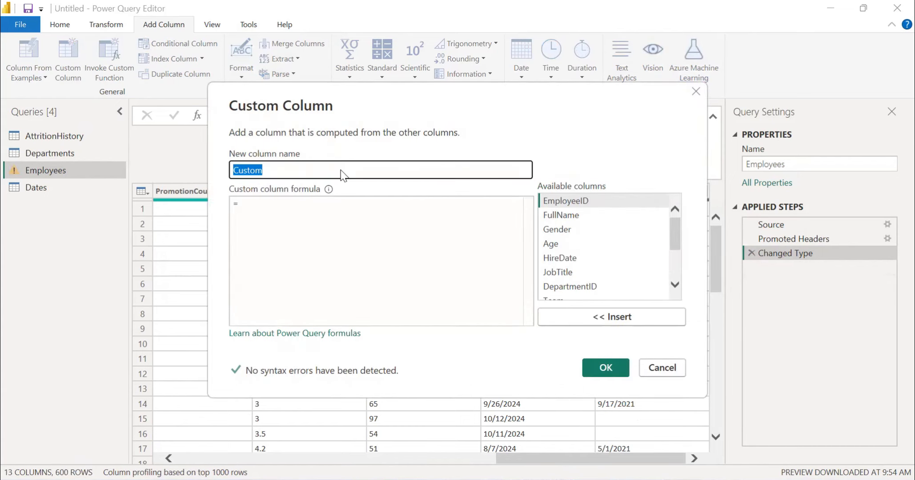
pyautogui.write('TenureInYears')
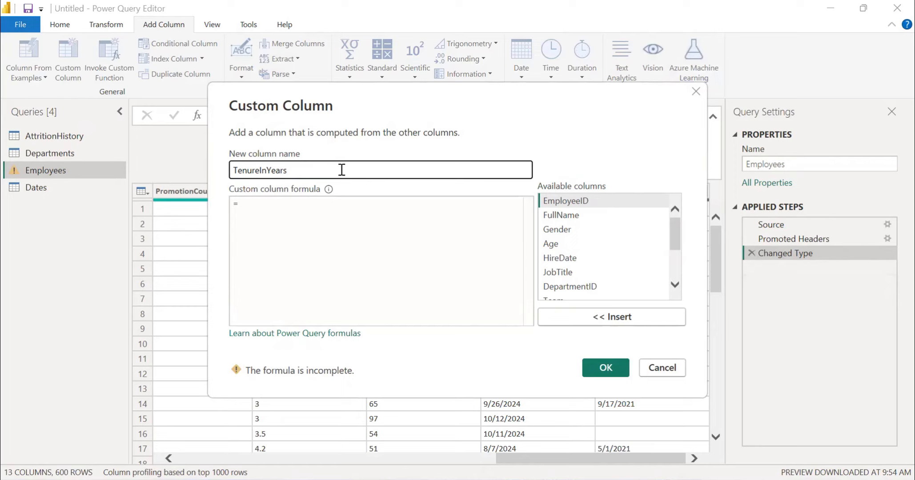
# - Enter the formula Duration.TotalDays(DateTimeZone.UtcNow() - [HireDate]) / 365.25 with a single leading equals sign and add the TenureInYears column
pyautogui.click(323, 219)
pyautogui.write('= Duration.TotalDays(DateTimeZone.UtcNow() - [HireDate]) / 365.25')
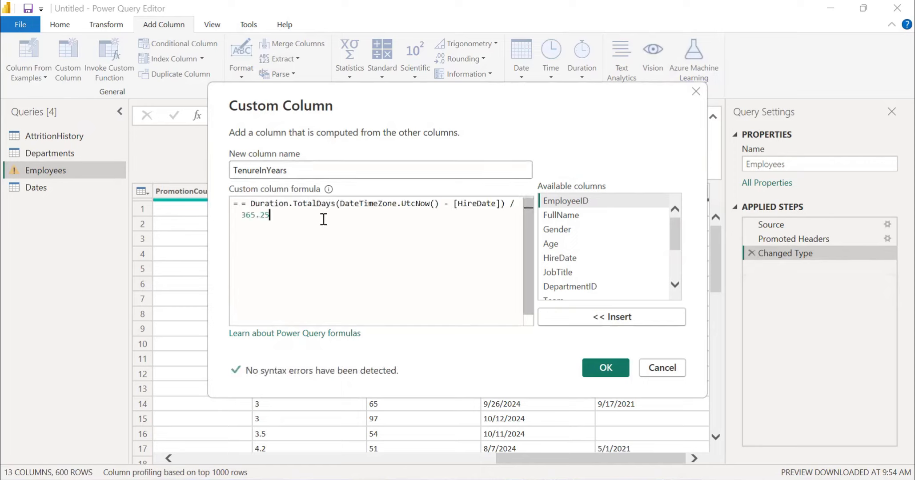
pyautogui.press('Up')
pyautogui.press('Left')
pyautogui.press('Left')
pyautogui.press('Left')
pyautogui.press('Left')
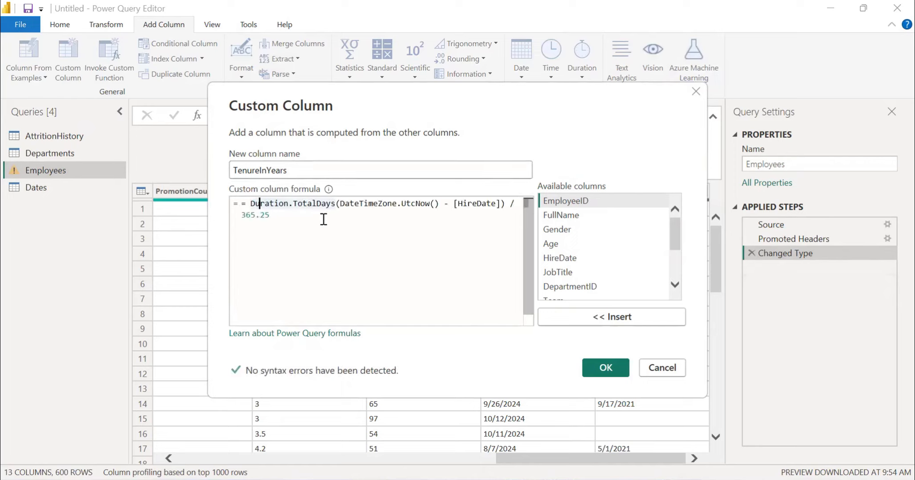
pyautogui.press('BackSpace')
pyautogui.press('BackSpace')
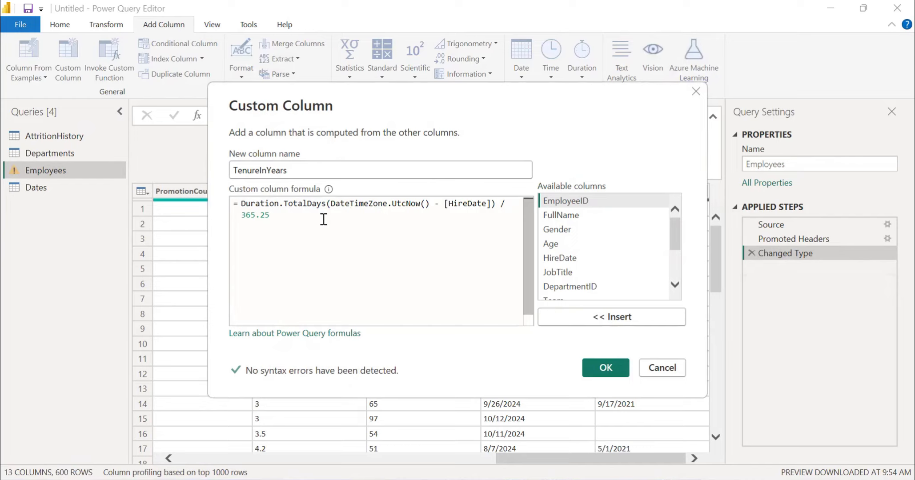
pyautogui.click(605, 369)
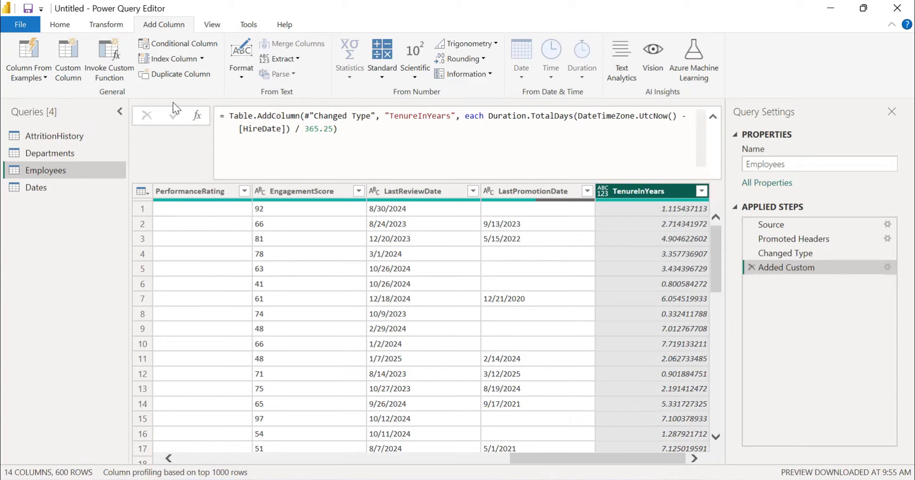
pyautogui.click(64, 54)
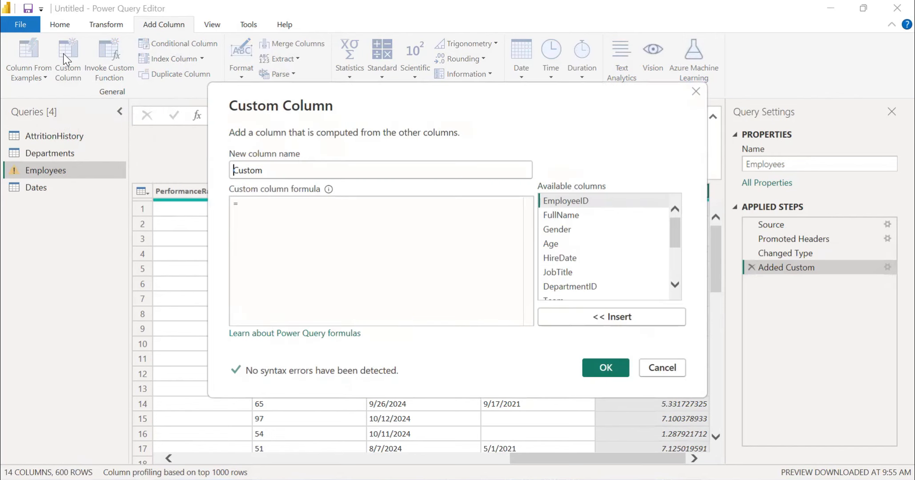
pyautogui.moveTo(284, 169); pyautogui.dragTo(200, 160)
pyautogui.write('Prom')
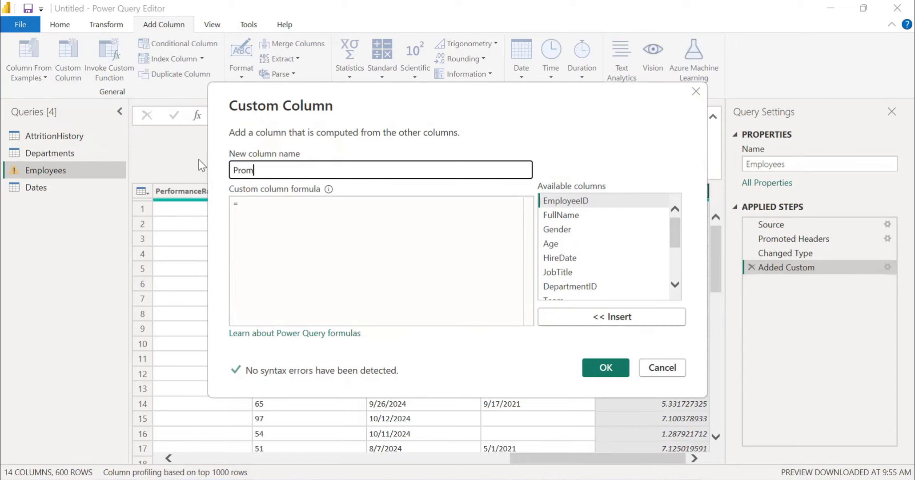
pyautogui.write('otionStagnation')
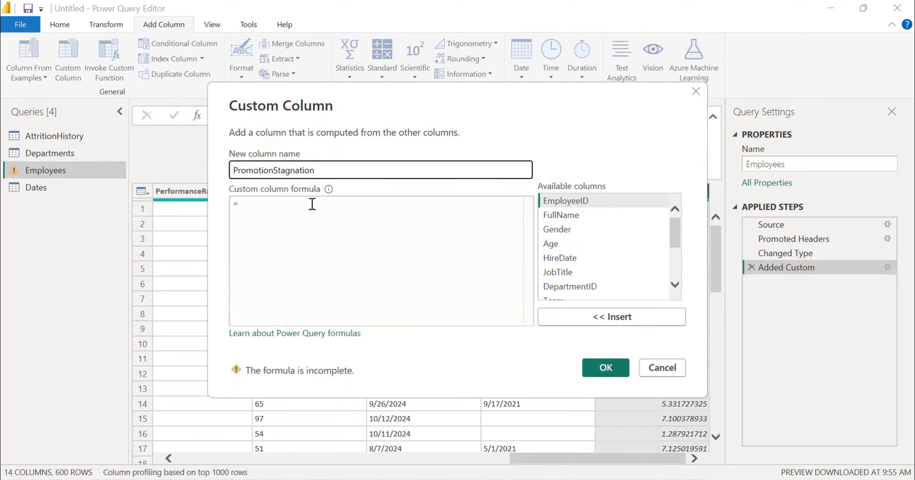
pyautogui.click(276, 206)
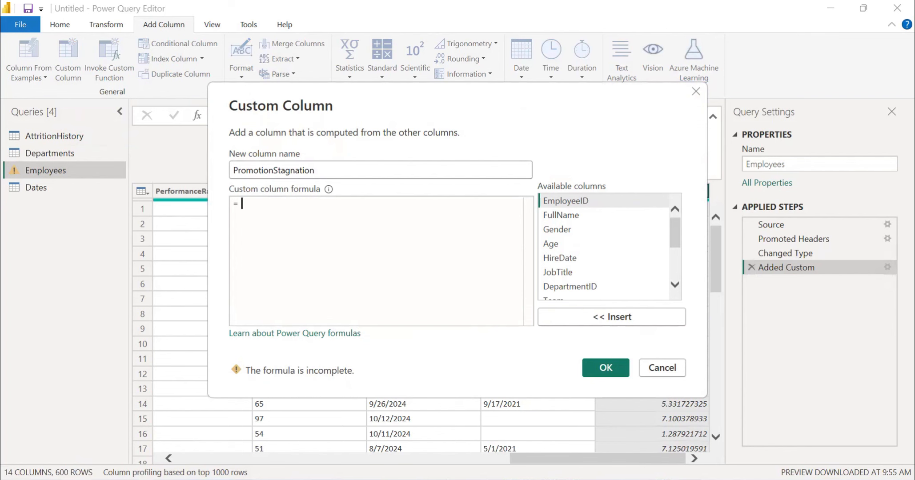
pyautogui.hotkey('alt', 'Tab')
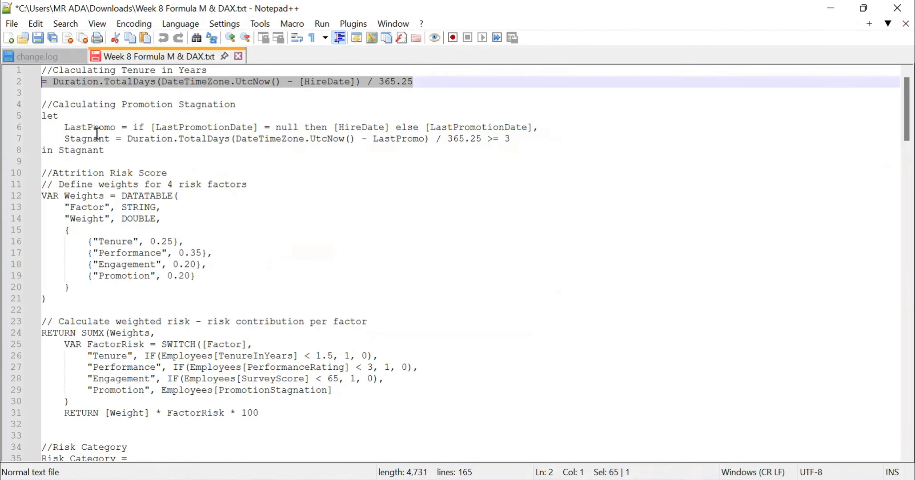
pyautogui.click(99, 138)
pyautogui.moveTo(42, 115); pyautogui.dragTo(117, 152)
pyautogui.hotkey('ctrl', 'c')
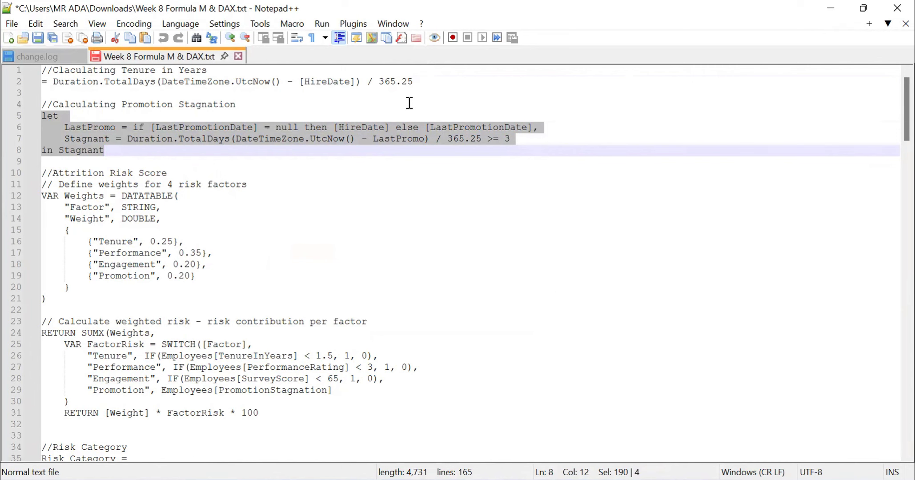
pyautogui.click(836, 7)
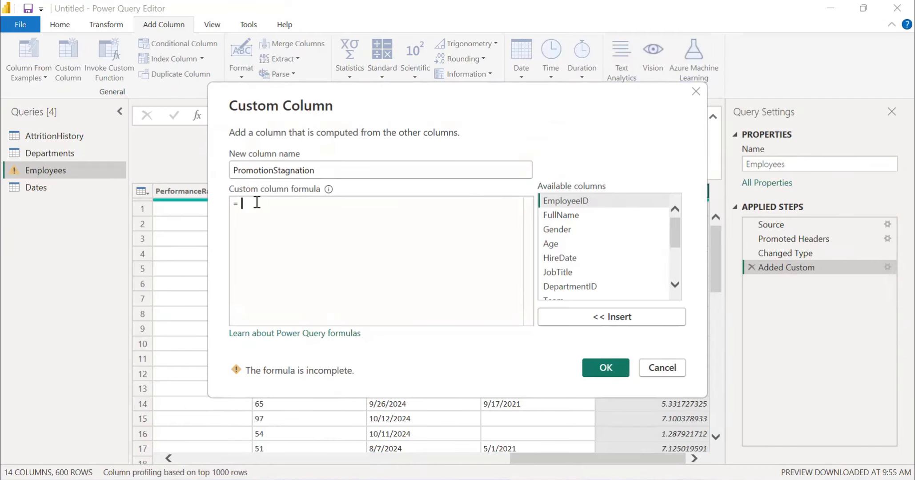
pyautogui.hotkey('ctrl', 'v')
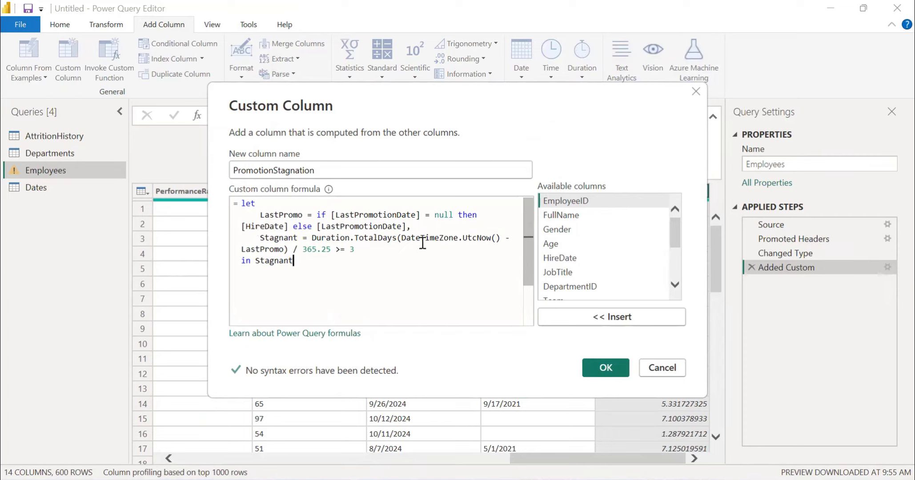
pyautogui.moveTo(429, 247)
pyautogui.click(657, 371)
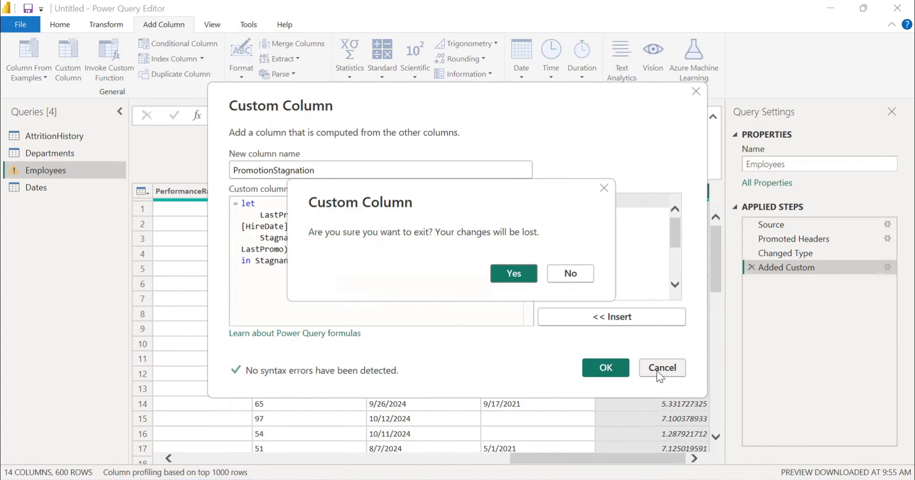
pyautogui.click(515, 272)
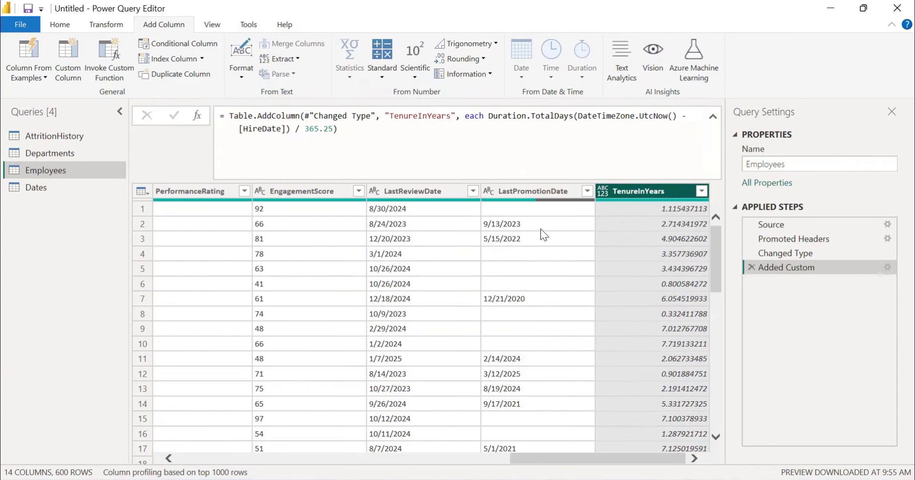
# - Change the data type of the LastPromotionDate and LastReviewDate columns to Date/Time/Timezone
pyautogui.click(523, 194)
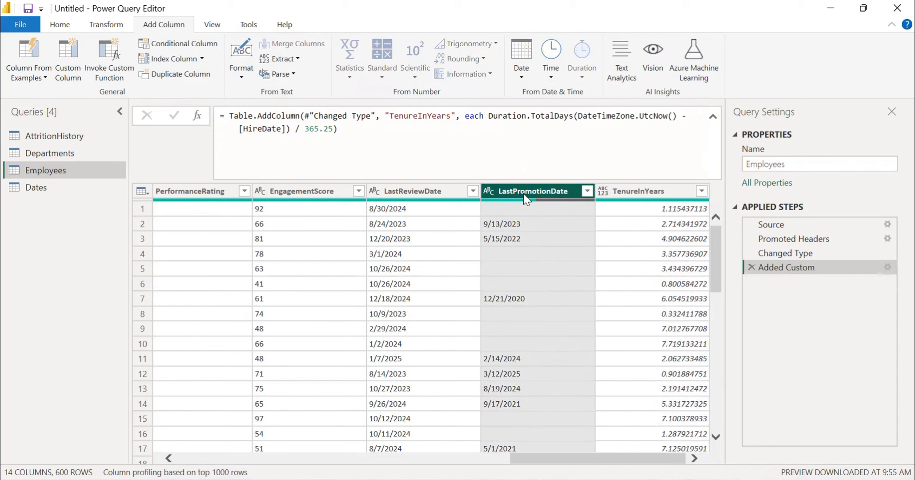
pyautogui.click(490, 194)
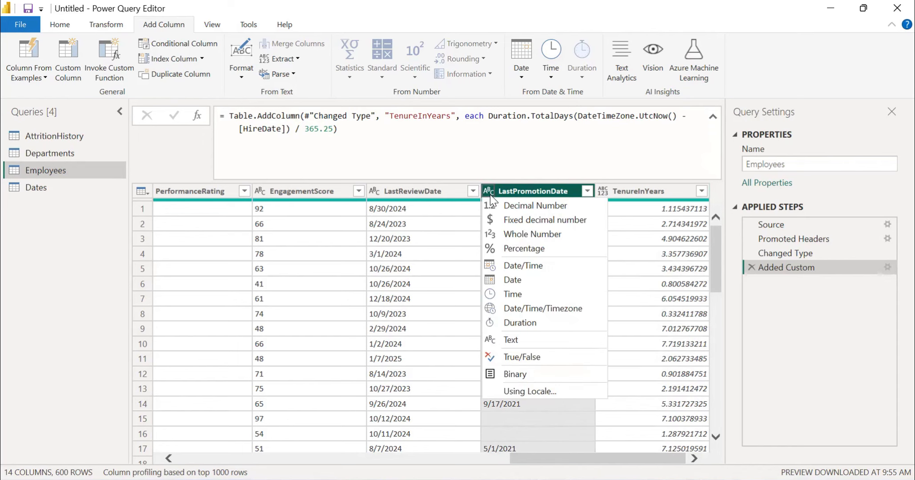
pyautogui.click(537, 312)
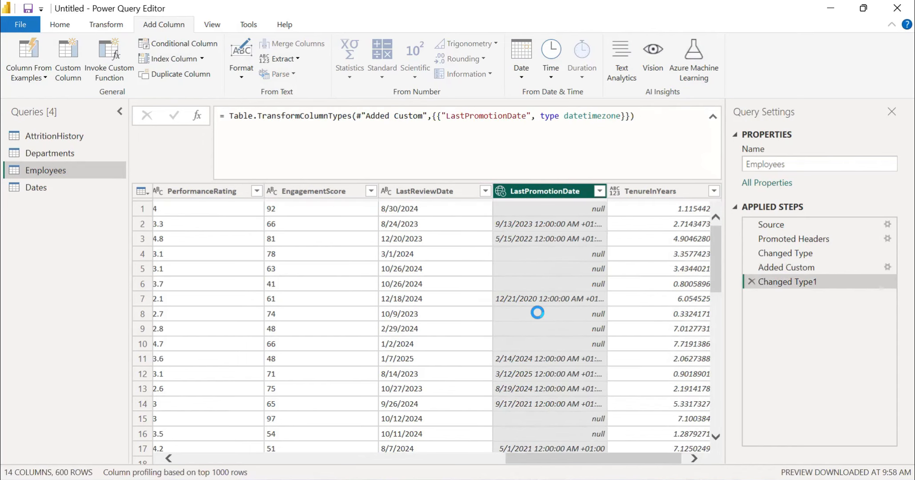
pyautogui.click(418, 192)
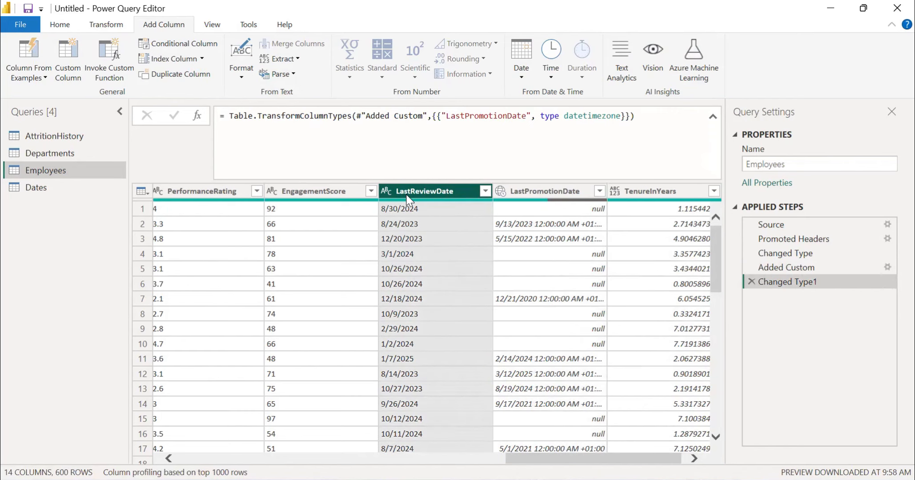
pyautogui.click(387, 192)
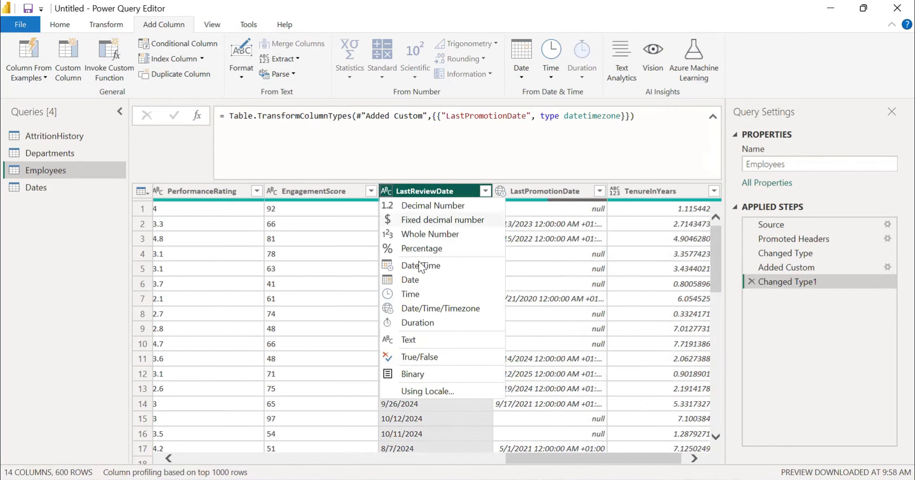
pyautogui.click(421, 306)
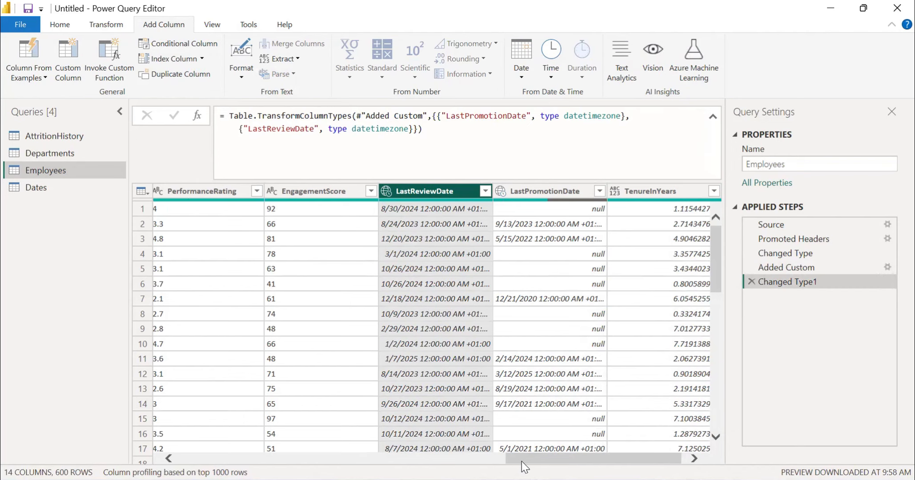
# - Change the data type of the Age and PromotionCount columns to Whole Number
pyautogui.moveTo(522, 461); pyautogui.dragTo(185, 478)
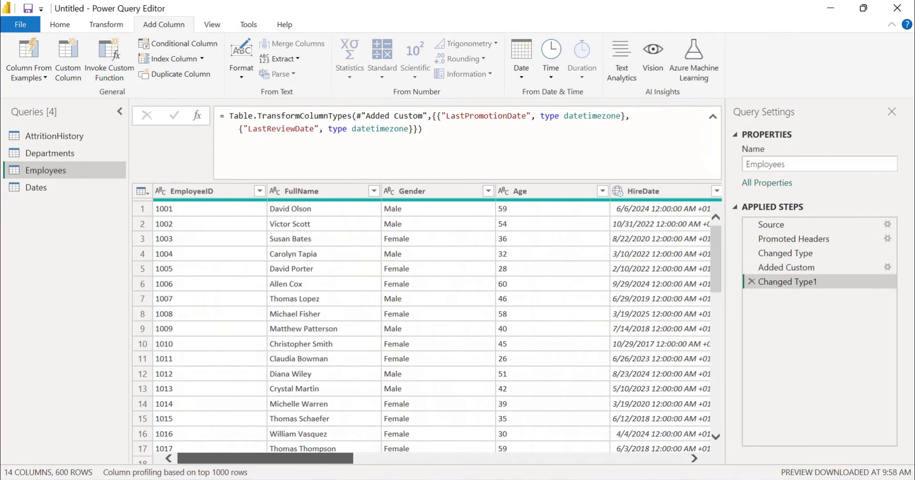
pyautogui.moveTo(185, 479); pyautogui.dragTo(271, 474)
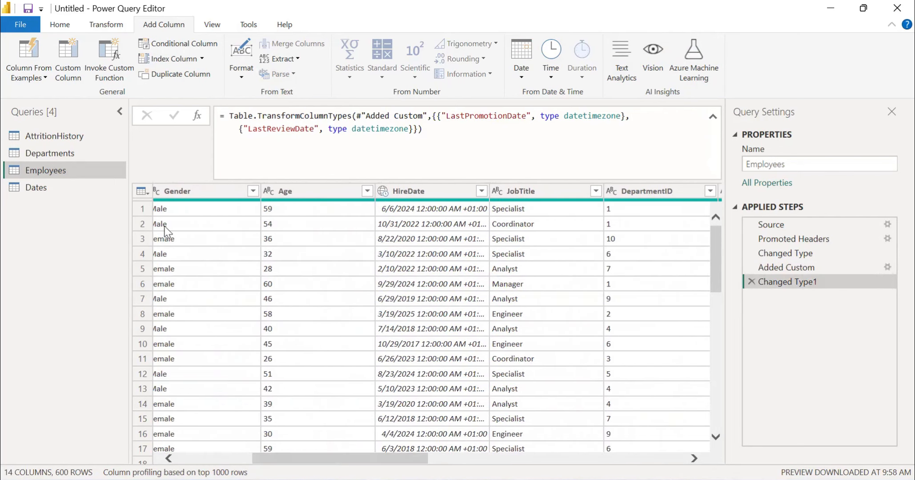
pyautogui.click(268, 191)
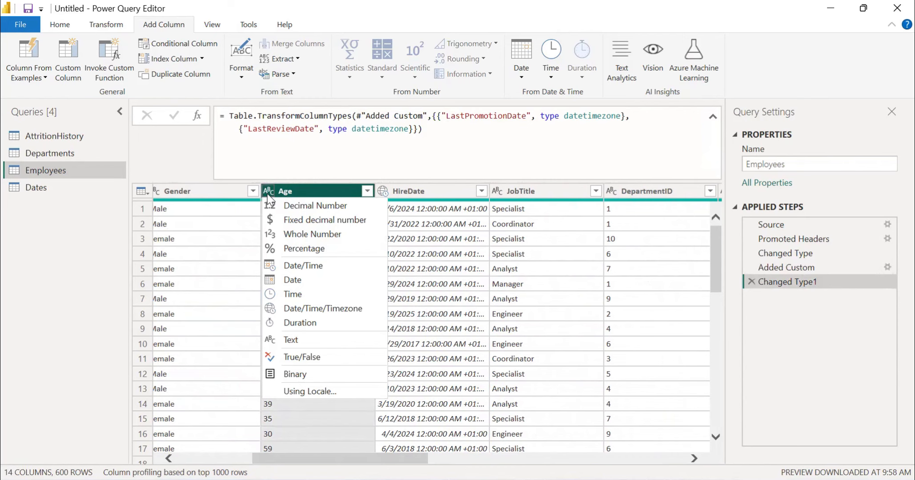
pyautogui.click(307, 234)
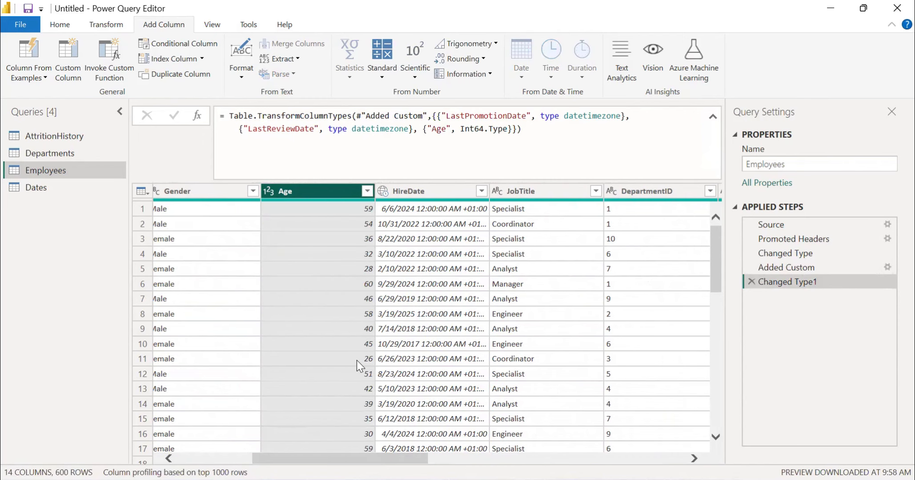
pyautogui.moveTo(362, 459); pyautogui.dragTo(506, 435)
pyautogui.click(449, 196)
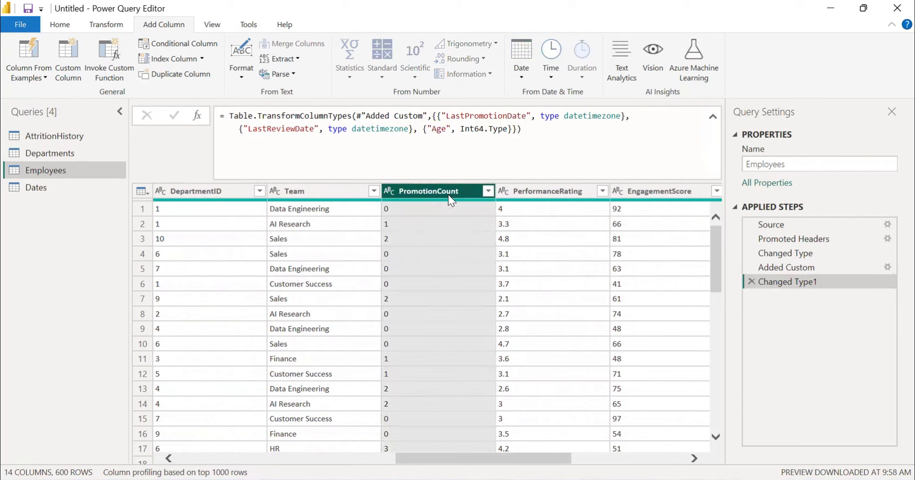
pyautogui.click(388, 191)
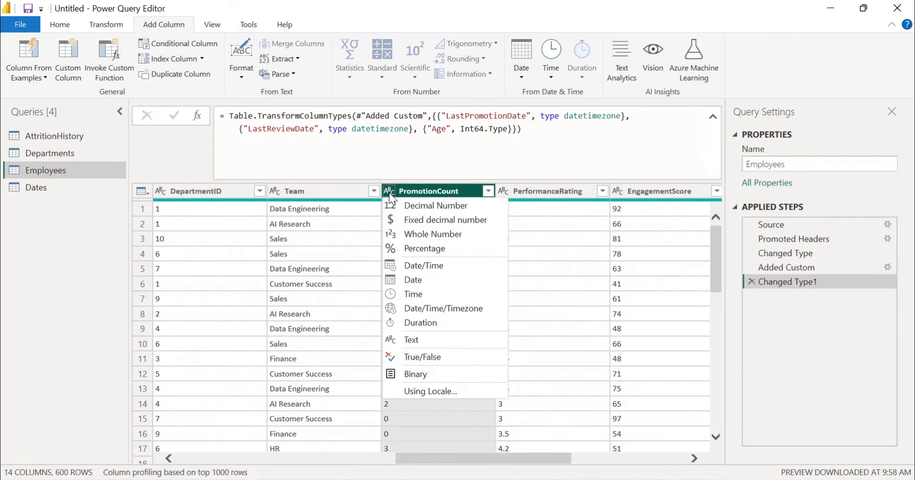
pyautogui.click(417, 233)
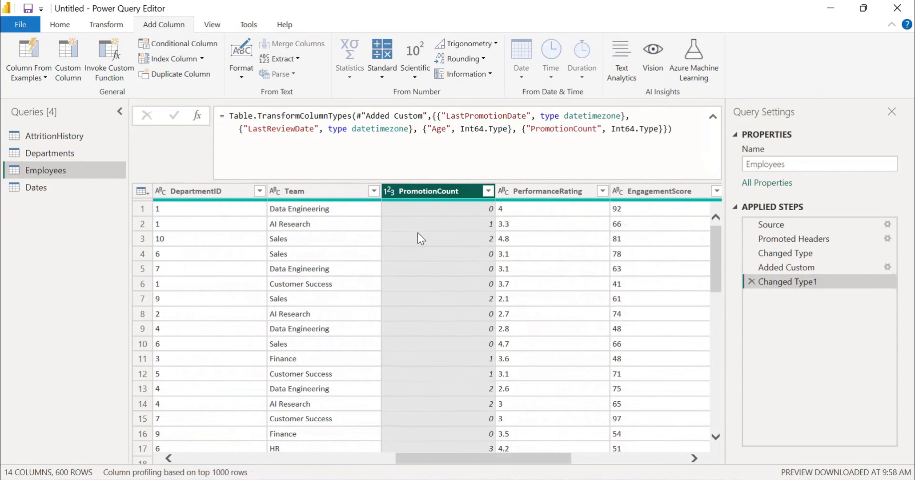
# - Change the PerformanceRating column's data type to Decimal Number
pyautogui.click(503, 191)
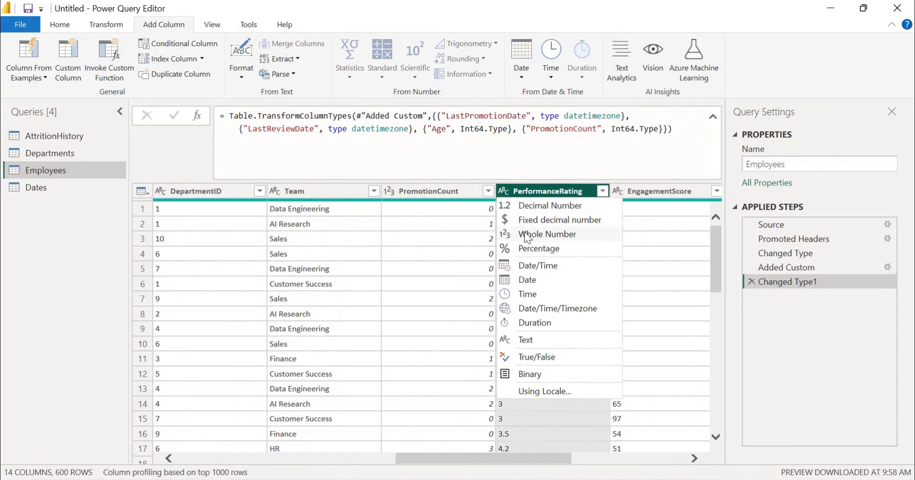
pyautogui.click(525, 206)
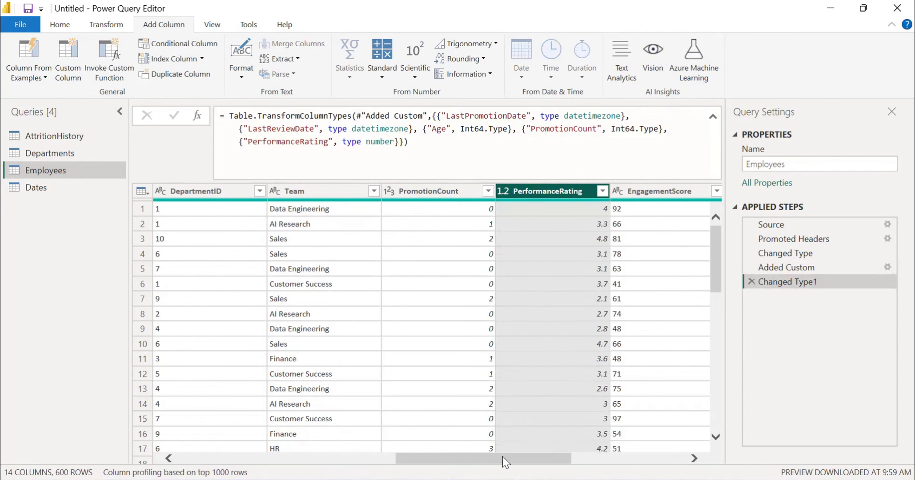
pyautogui.moveTo(502, 457); pyautogui.dragTo(583, 456)
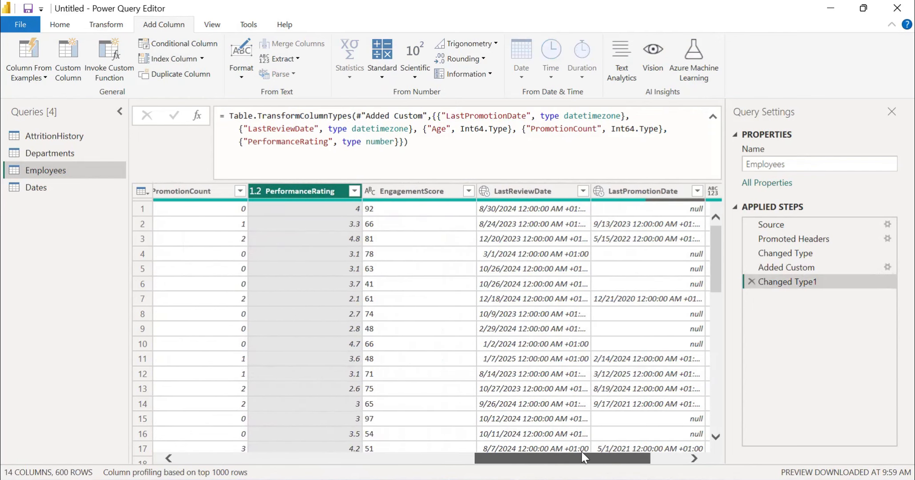
# - Change the data type of the EngagementScore column to Whole Number
pyautogui.click(466, 192)
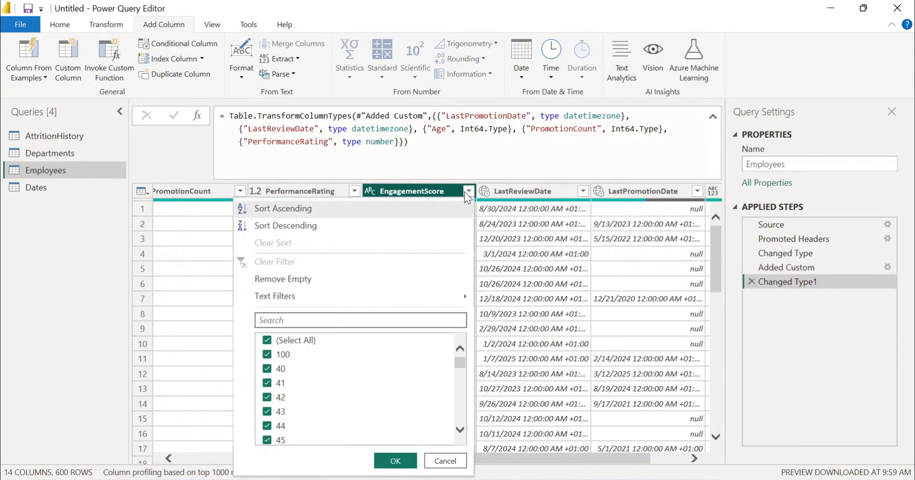
pyautogui.click(458, 463)
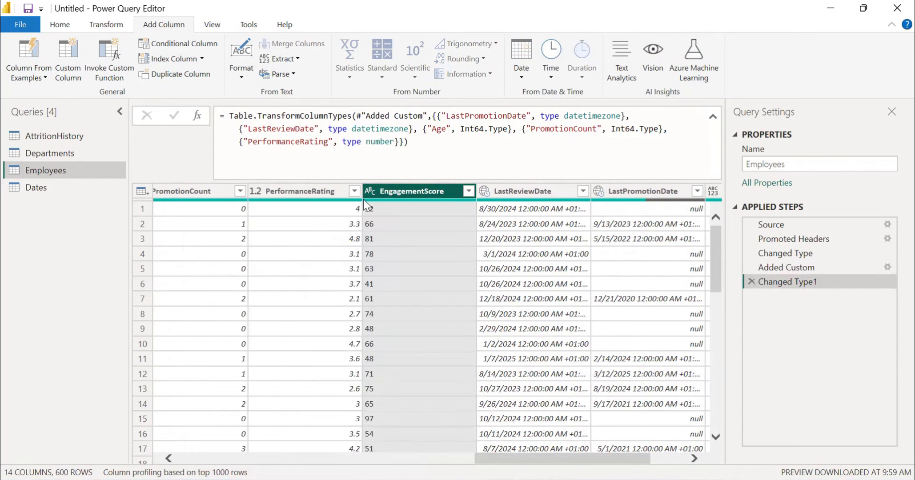
pyautogui.click(369, 192)
pyautogui.click(399, 237)
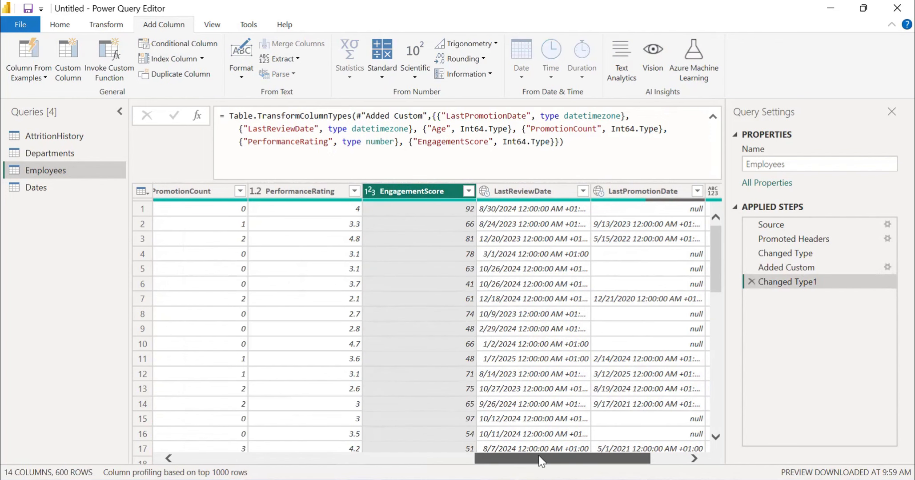
# - Change the TenureInYears column's data type to Decimal Number
pyautogui.moveTo(539, 461); pyautogui.dragTo(664, 463)
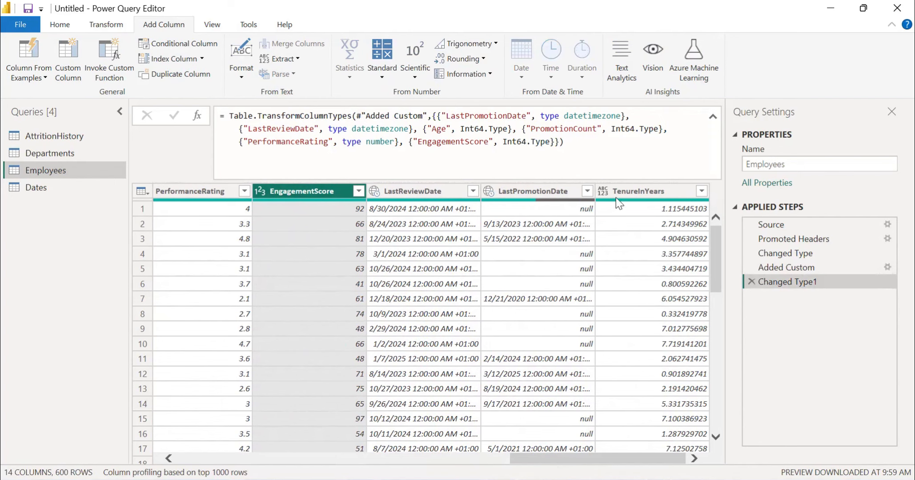
pyautogui.click(604, 192)
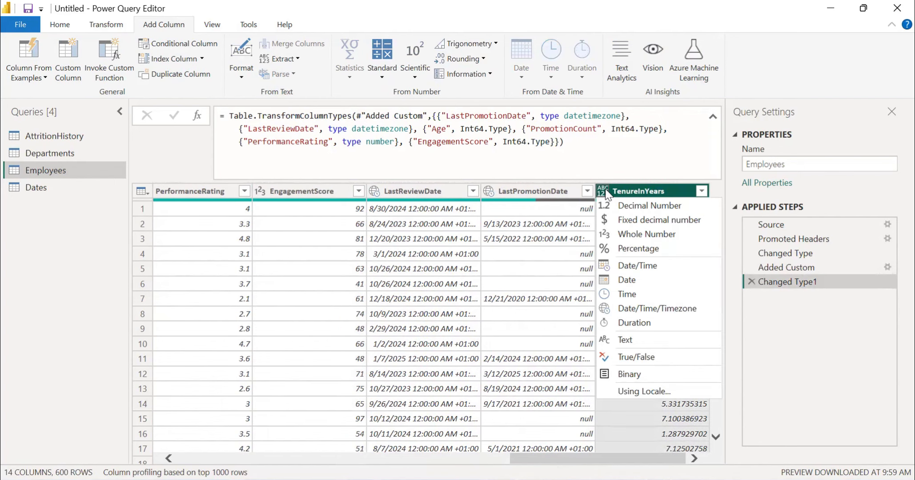
pyautogui.click(612, 206)
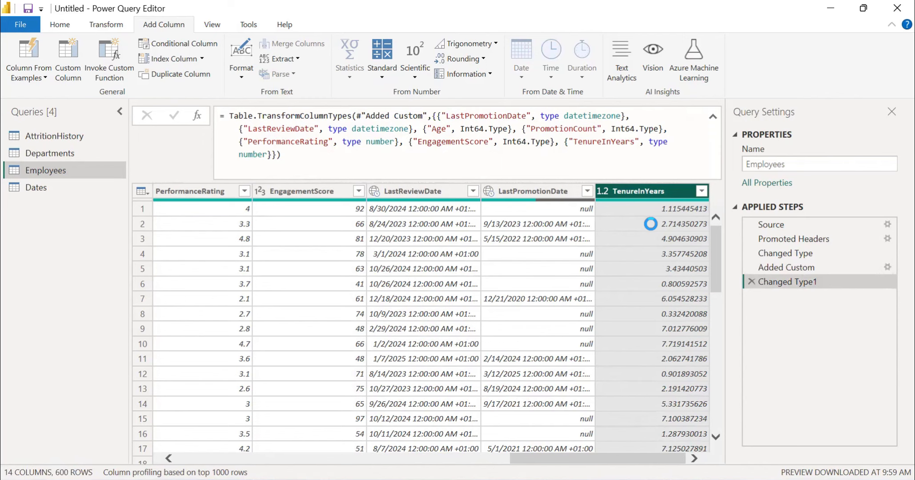
# - Add custom column PromotionStagnation checking whether Duration.TotalDays(DateTimeZone.UtcNow() - LastPromo) / 365.25 >= 3, where LastPromo is [LastPromotionDate], or [HireDate] if null
pyautogui.click(72, 62)
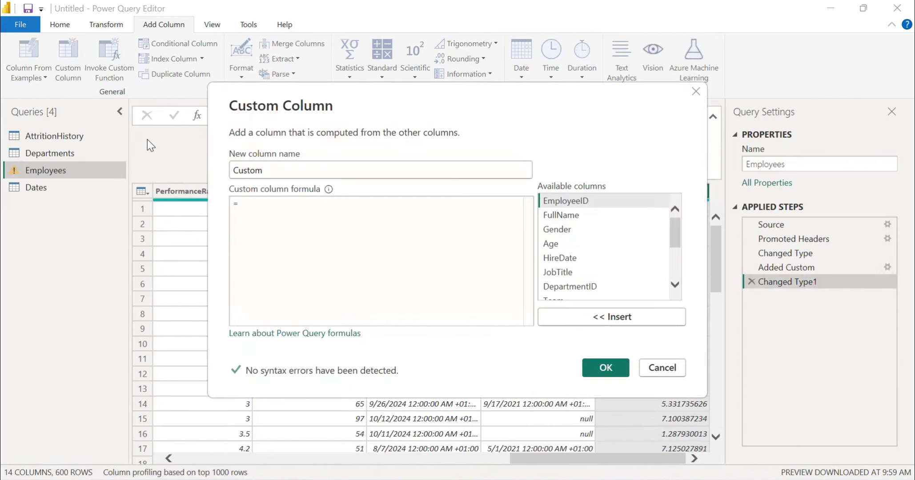
pyautogui.doubleClick(275, 169)
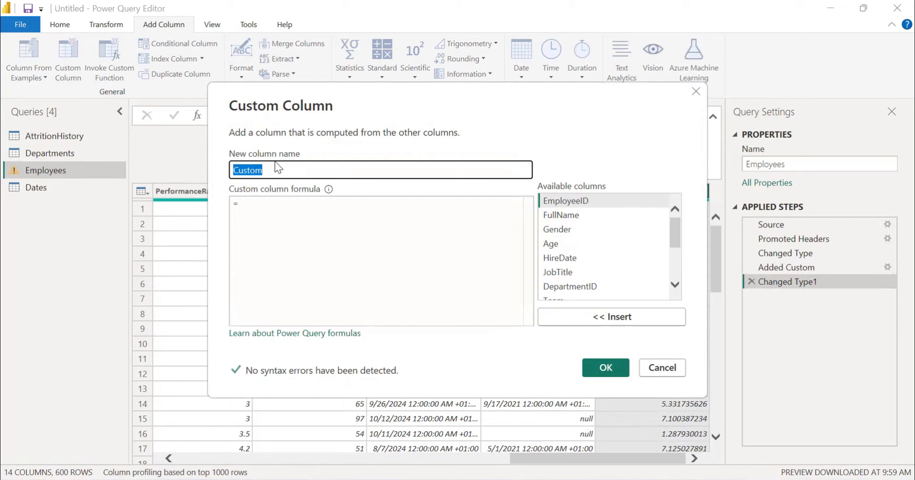
pyautogui.write('Promotion')
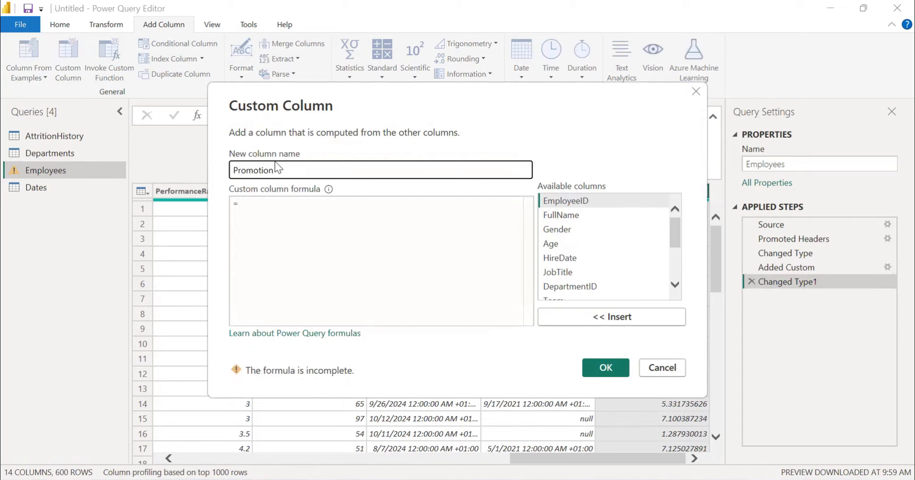
pyautogui.write('Stagnation')
pyautogui.click(292, 224)
pyautogui.write('let     LastPromo = if [LastPromotionDate] = null then [HireDate] else [LastPromotionDate],     Stagnant = Duration.TotalDays(DateTimeZone.UtcNow() - LastPromo) / 365.25 >= 3 in Stagnant')
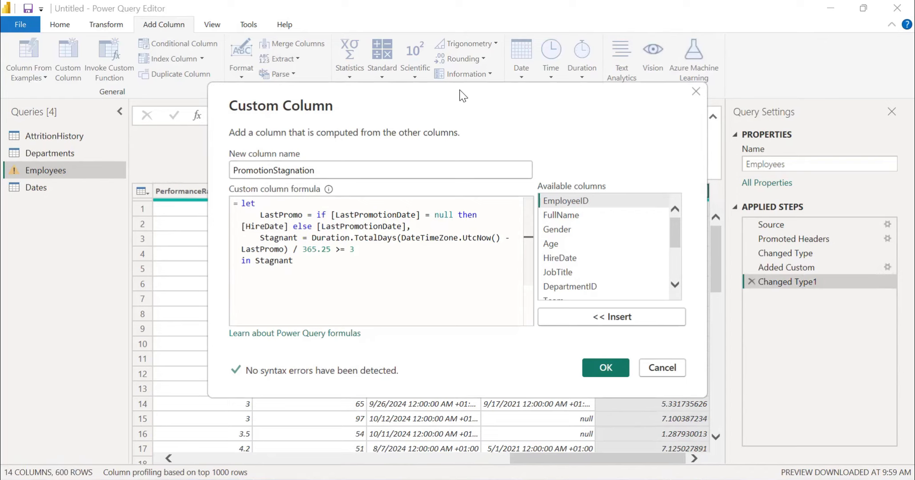
pyautogui.moveTo(462, 95); pyautogui.dragTo(469, 151)
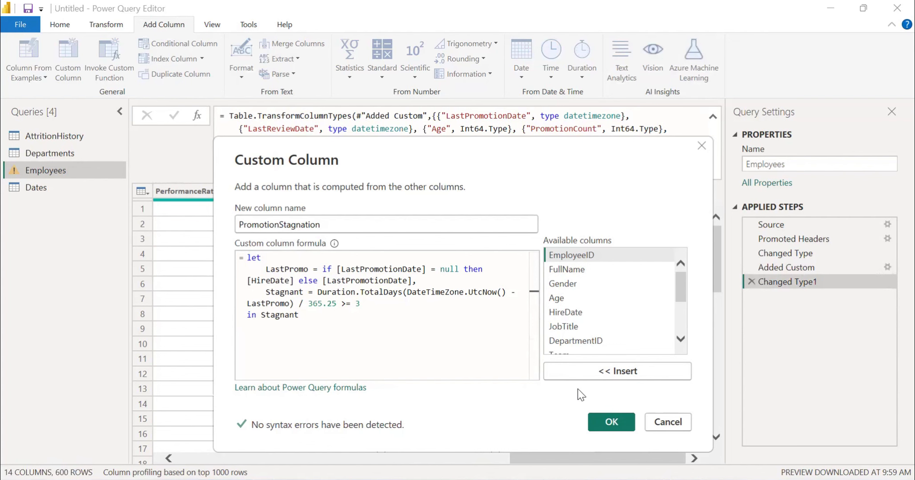
pyautogui.click(610, 422)
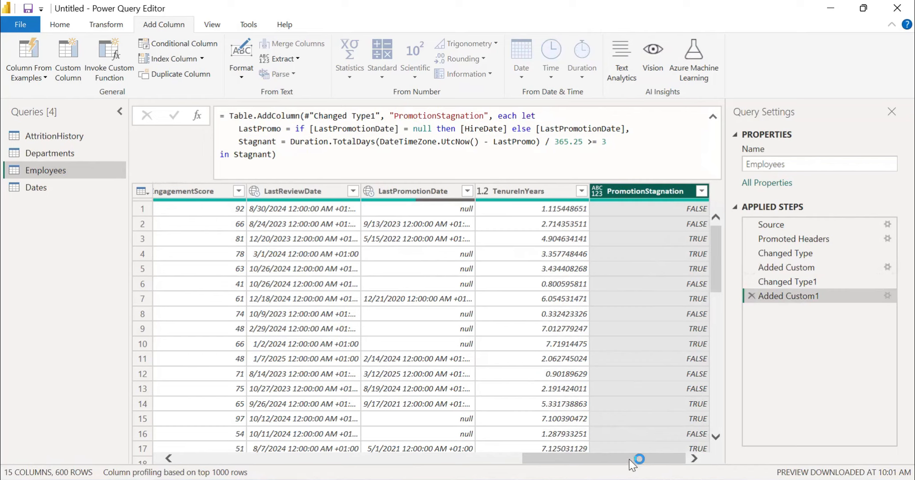
# - Change the data type of the PromotionStagnation column to True/False
pyautogui.moveTo(629, 459); pyautogui.dragTo(633, 459)
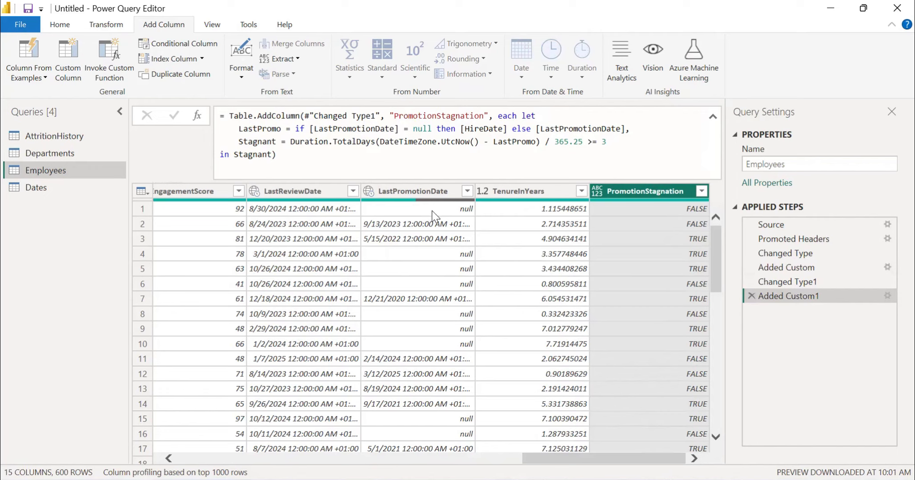
pyautogui.moveTo(555, 461)
pyautogui.mouseDown()
pyautogui.moveTo(480, 467)
pyautogui.moveTo(560, 476)
pyautogui.mouseUp()
pyautogui.click(597, 191)
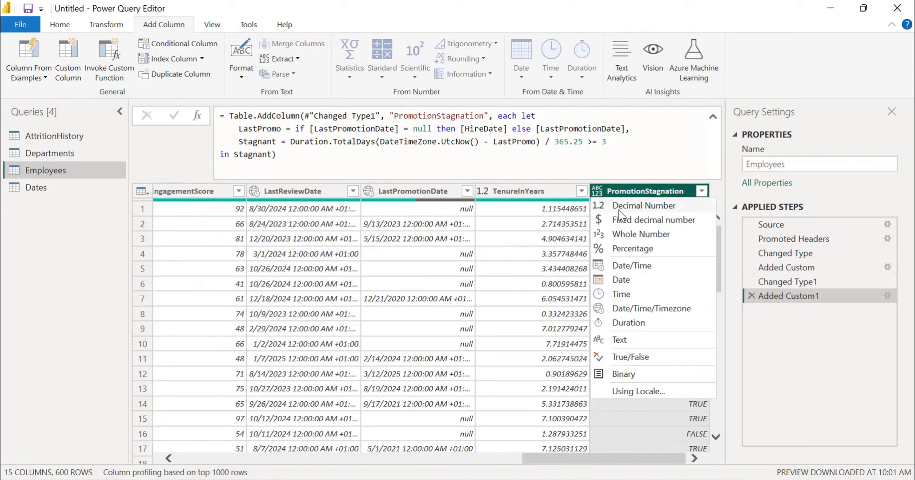
pyautogui.click(635, 359)
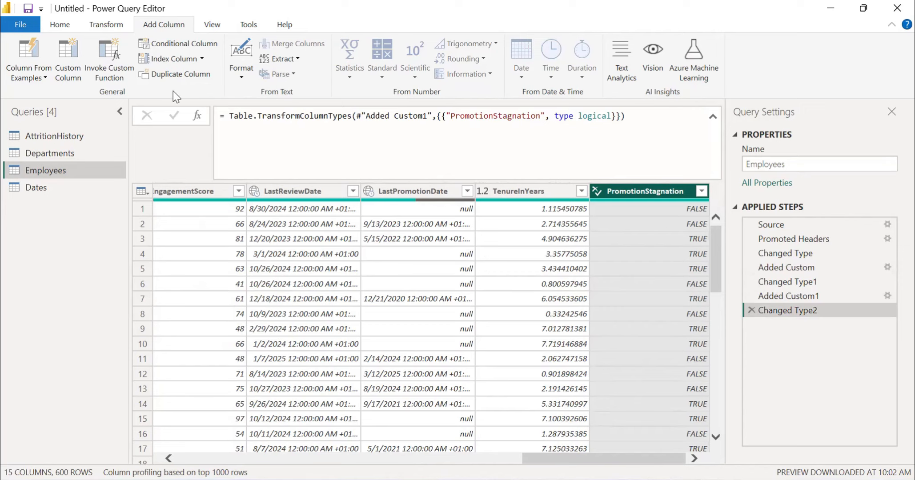
# - Add a custom column named CriticalRiskDate with the formula DateTime.LocalNow() and set its data type to Date
pyautogui.click(72, 62)
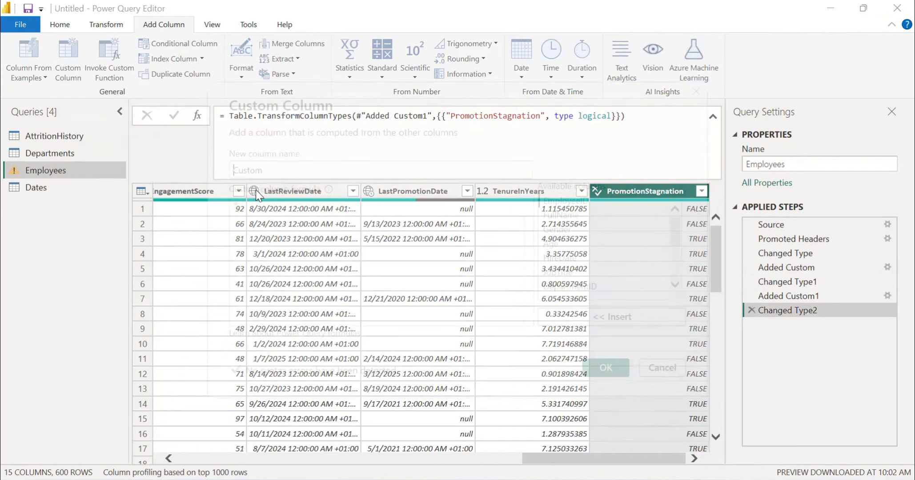
pyautogui.doubleClick(232, 171)
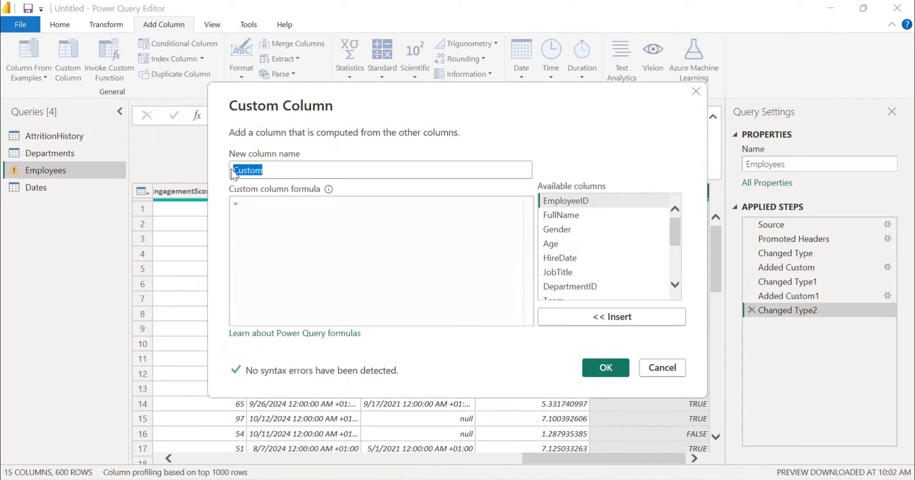
pyautogui.write('CriticalRiskDate')
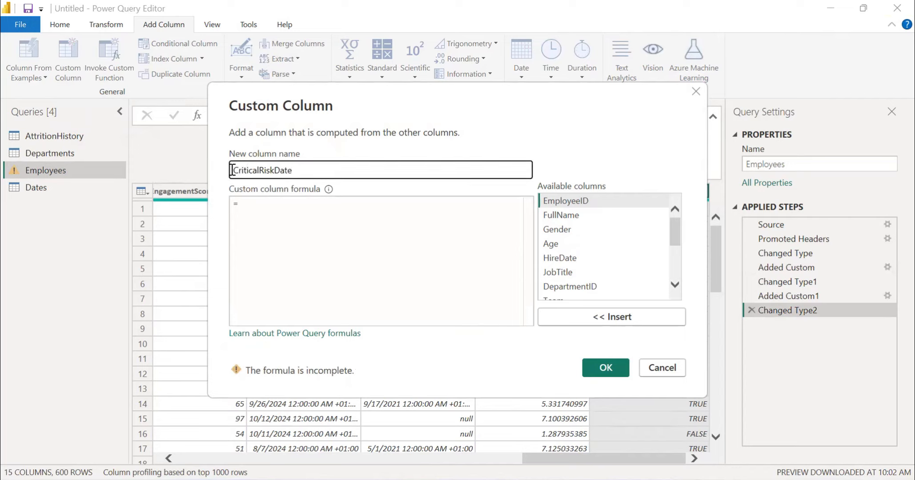
pyautogui.click(250, 207)
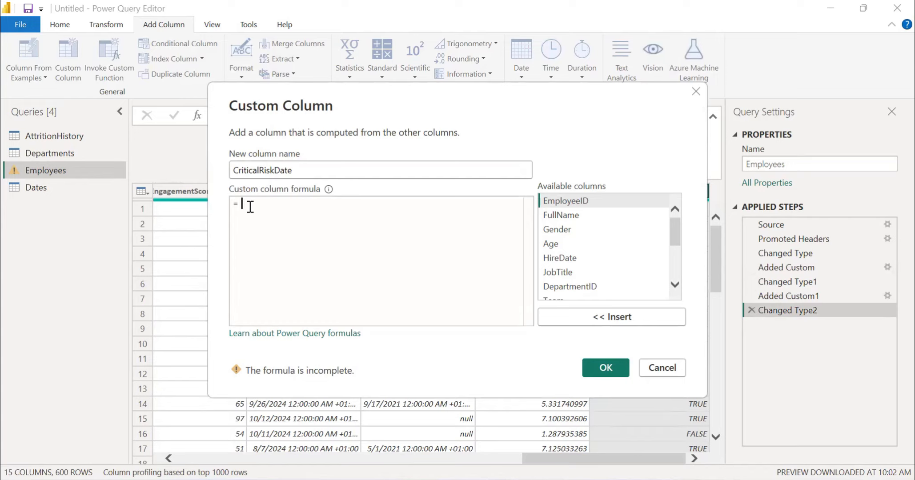
pyautogui.write('DateT')
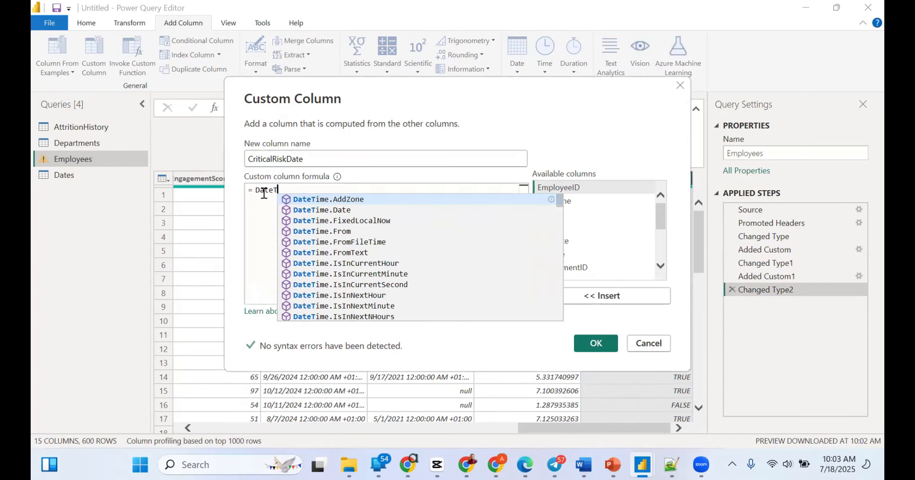
pyautogui.write('ime.Loc')
pyautogui.write('al')
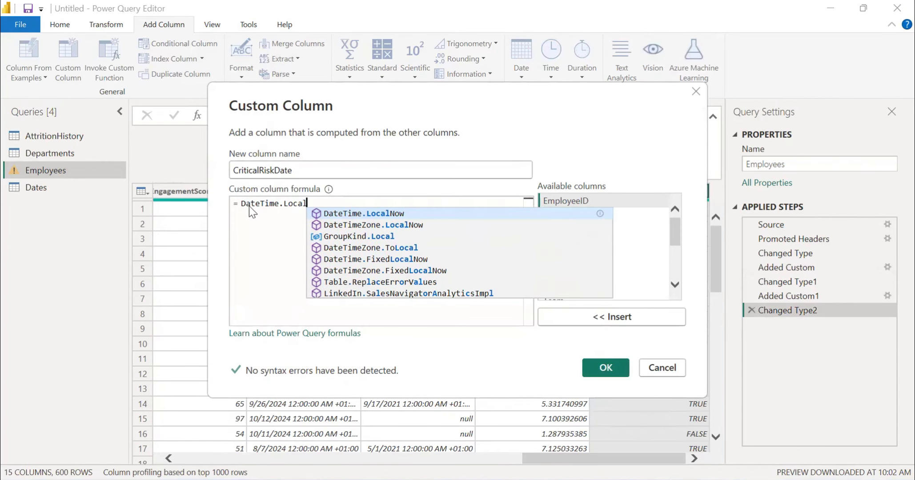
pyautogui.write('Now()')
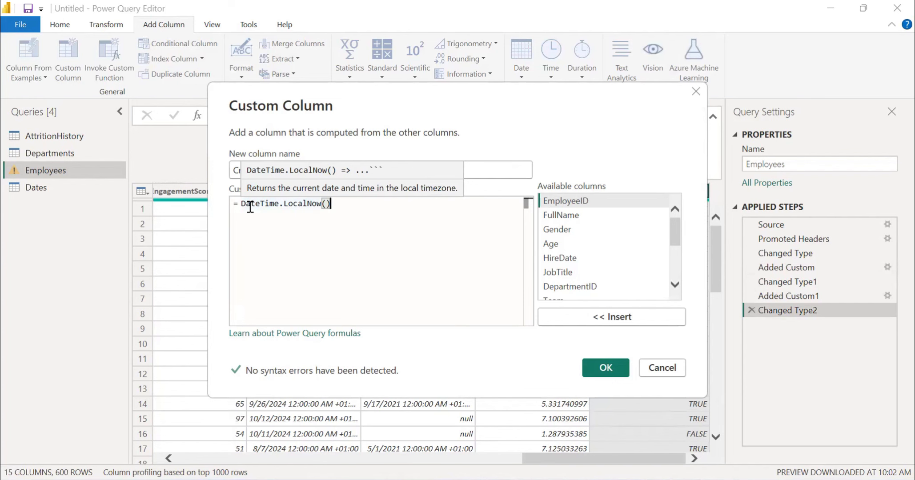
pyautogui.click(601, 369)
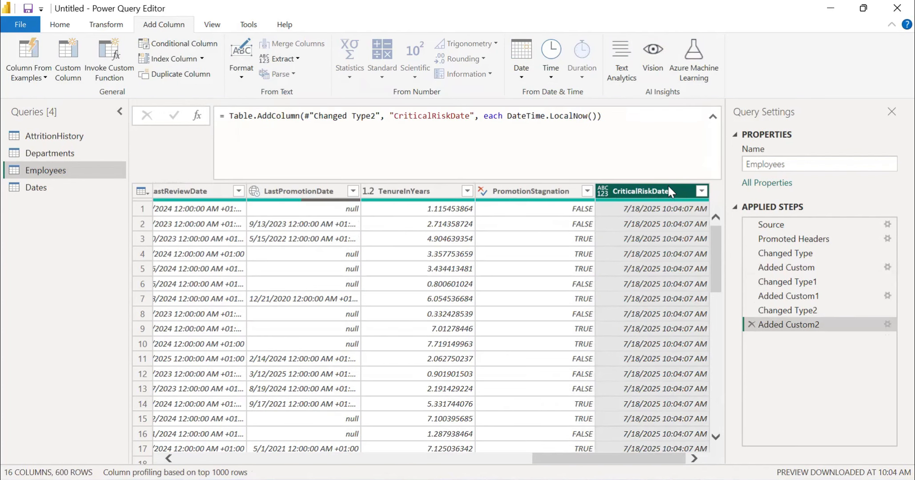
pyautogui.click(603, 191)
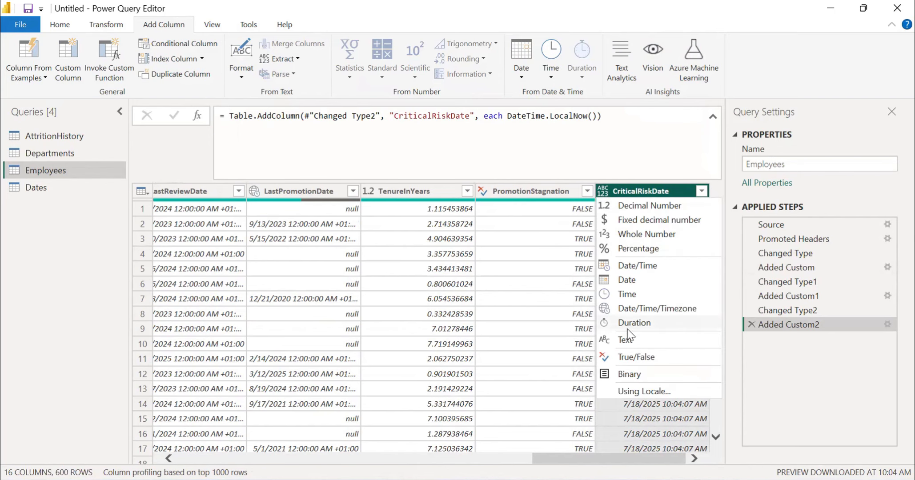
pyautogui.click(626, 280)
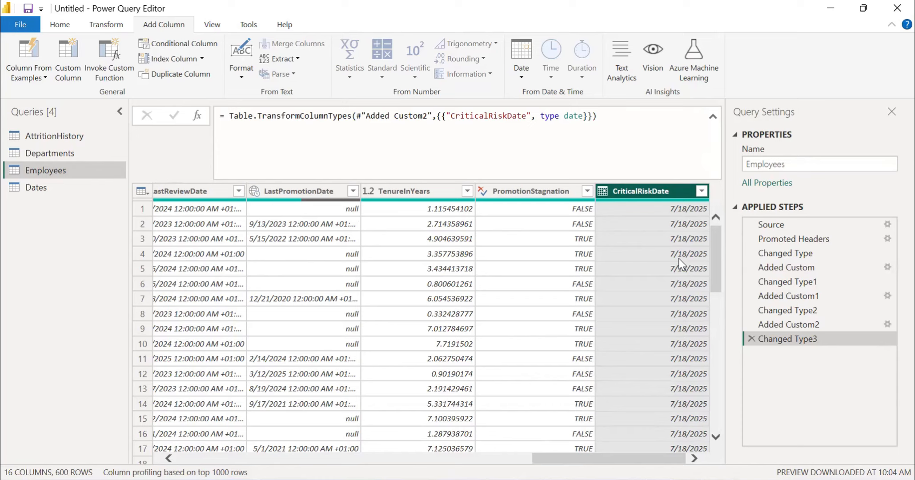
# - Add a custom column named SurveyScore with the formula [EngagementScore] and set its data type to Whole Number
pyautogui.moveTo(569, 462); pyautogui.dragTo(440, 473)
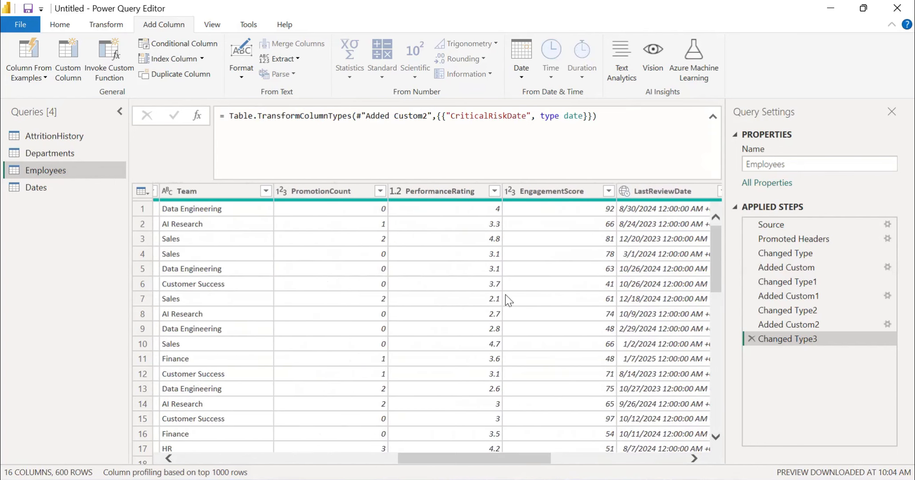
pyautogui.click(544, 187)
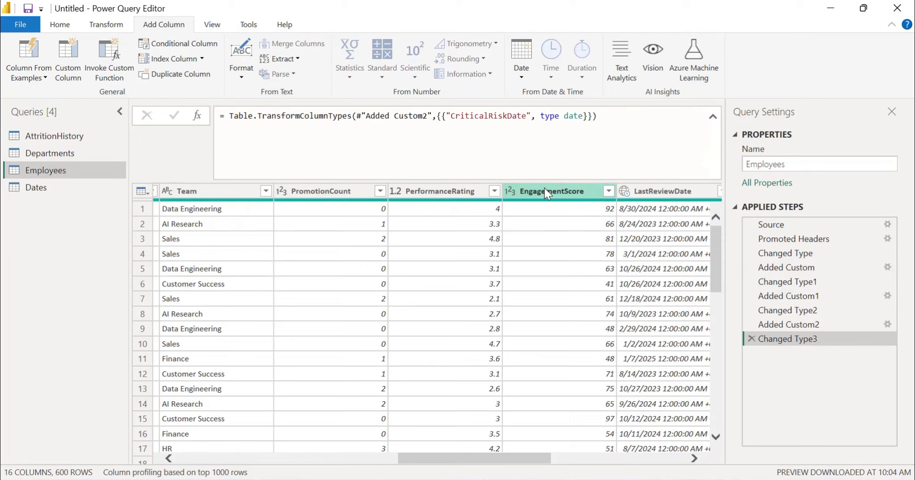
pyautogui.click(68, 62)
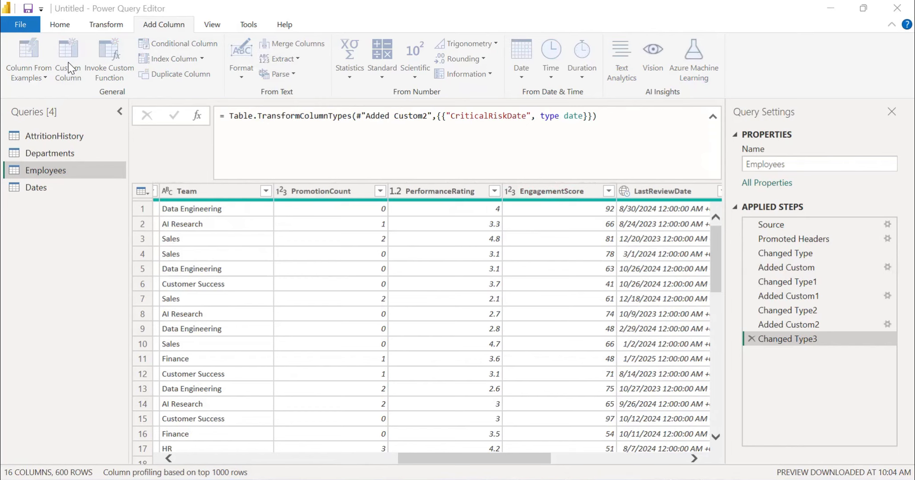
pyautogui.moveTo(264, 169); pyautogui.dragTo(242, 170)
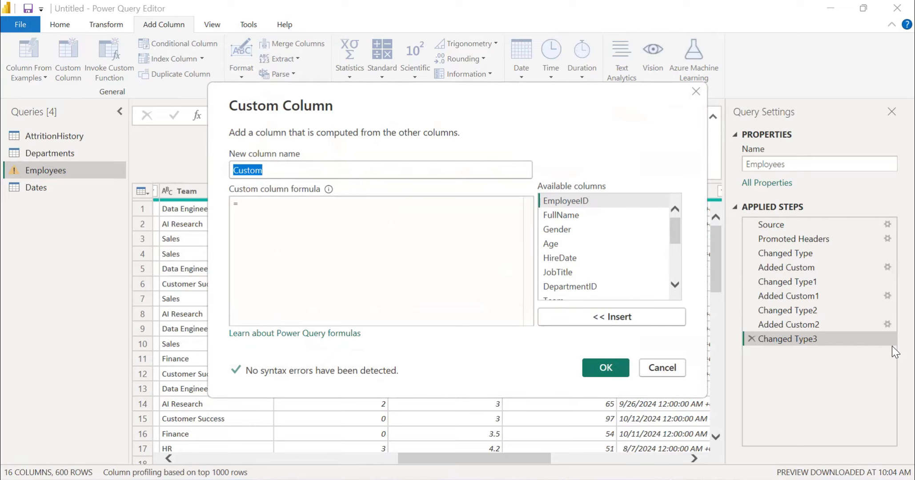
pyautogui.write('SurveyS')
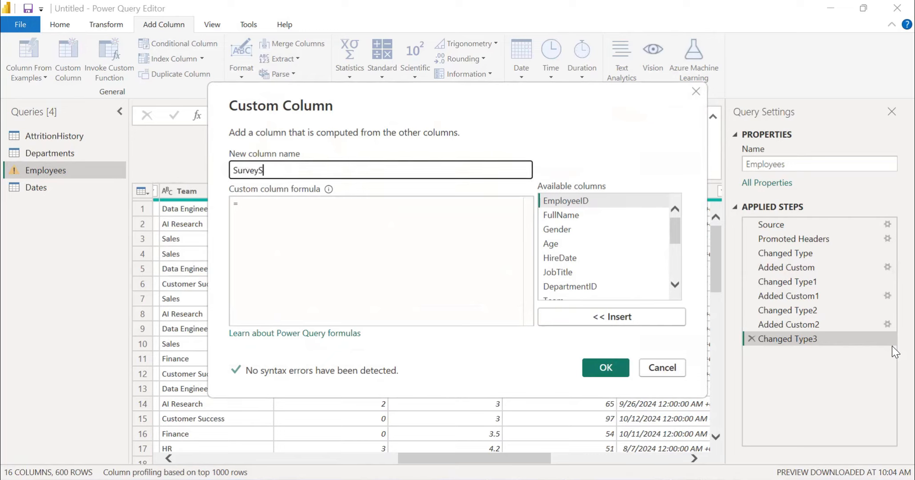
pyautogui.write('core')
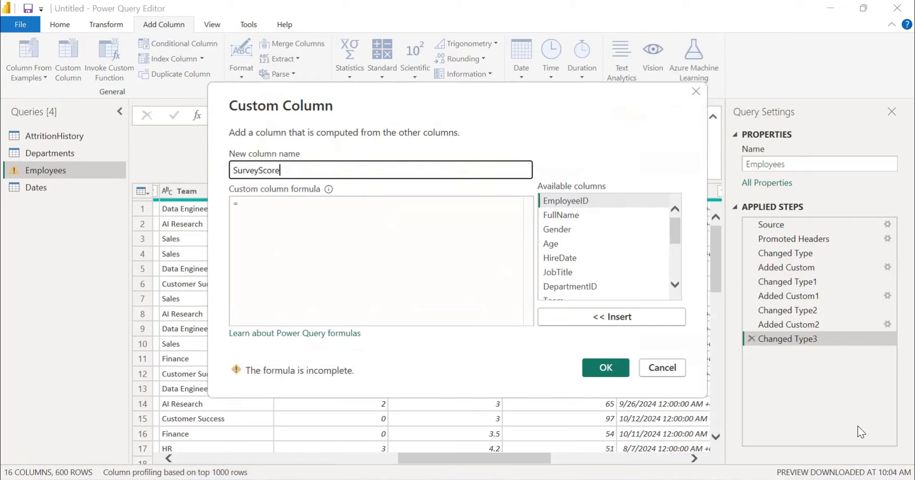
pyautogui.click(281, 205)
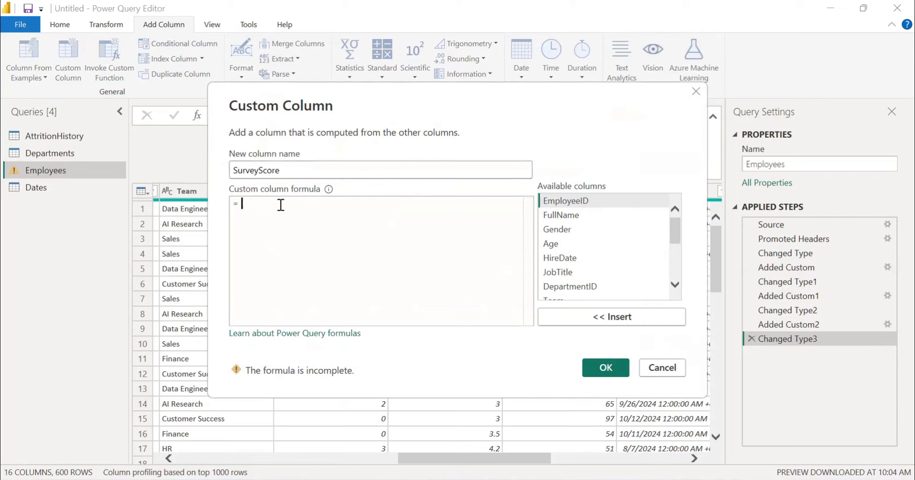
pyautogui.scroll(-3, 594, 222)
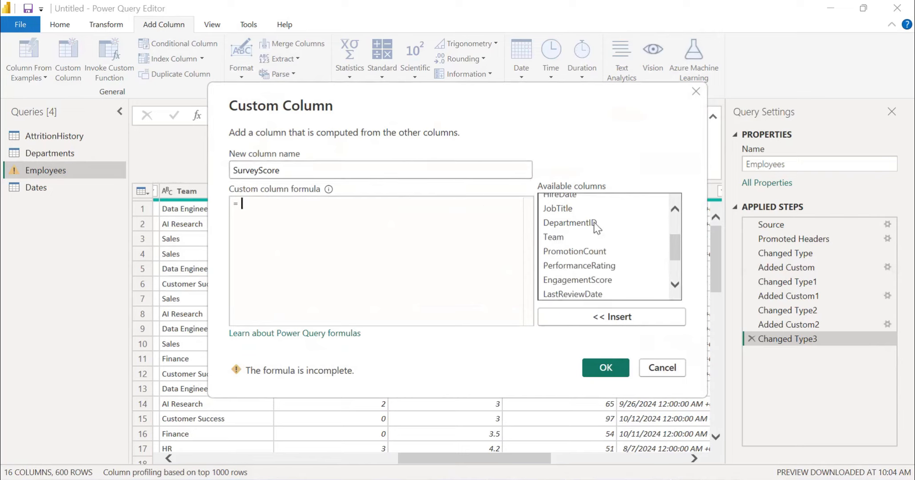
pyautogui.click(571, 280)
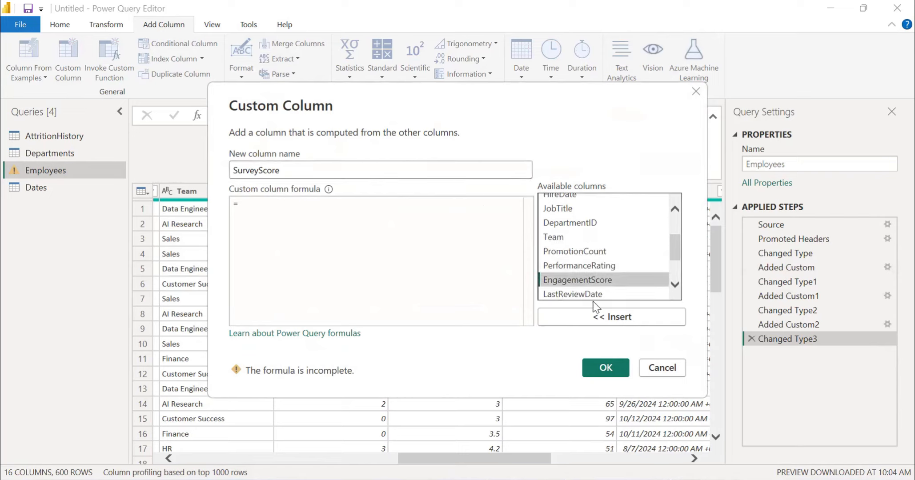
pyautogui.click(612, 316)
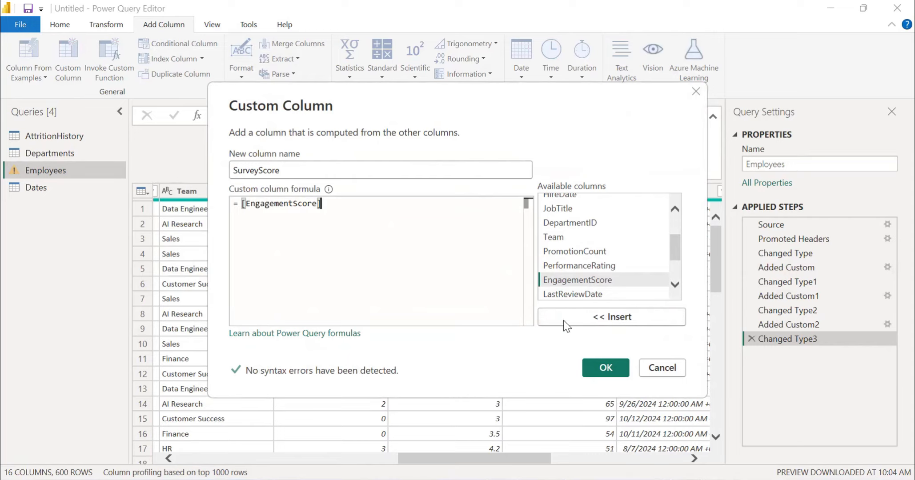
pyautogui.click(604, 367)
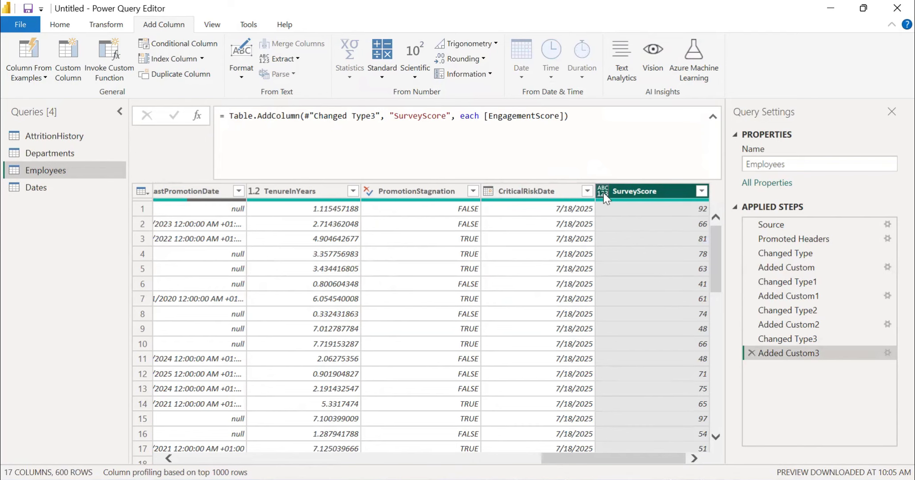
pyautogui.click(603, 193)
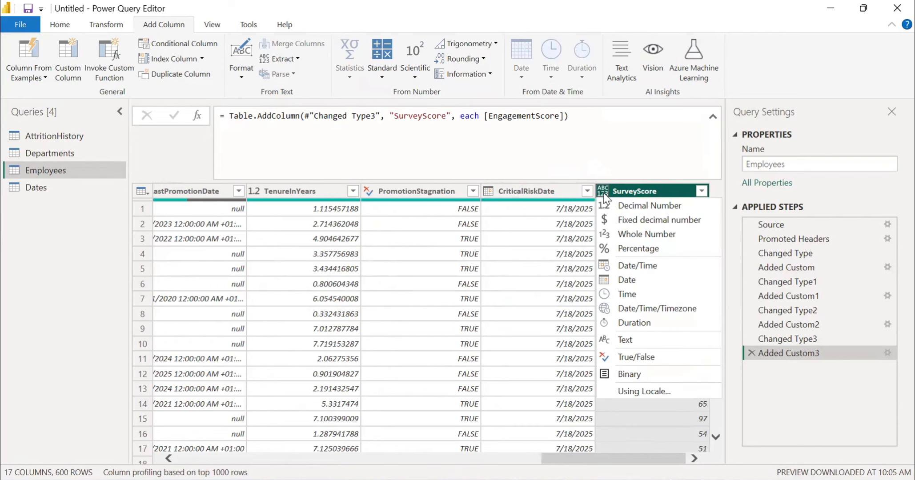
pyautogui.click(615, 235)
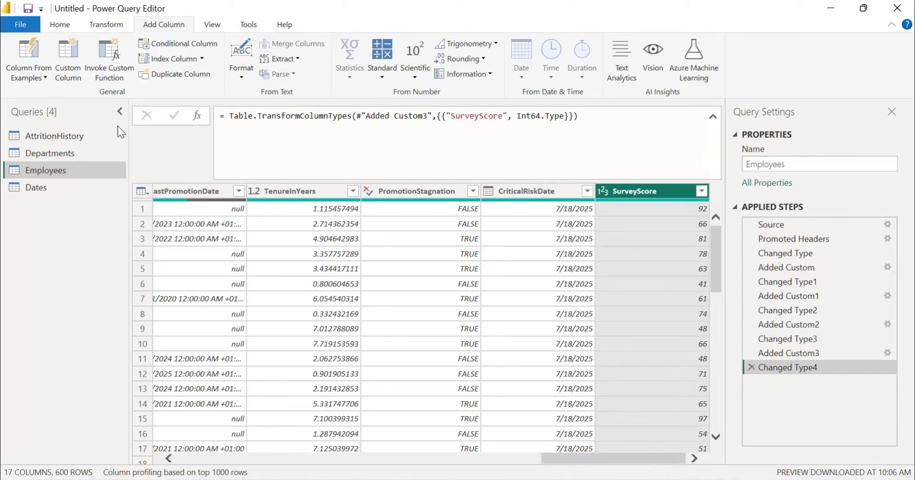
# - Start a new custom column in the Employees query and name it DaysSinceReview
pyautogui.click(61, 57)
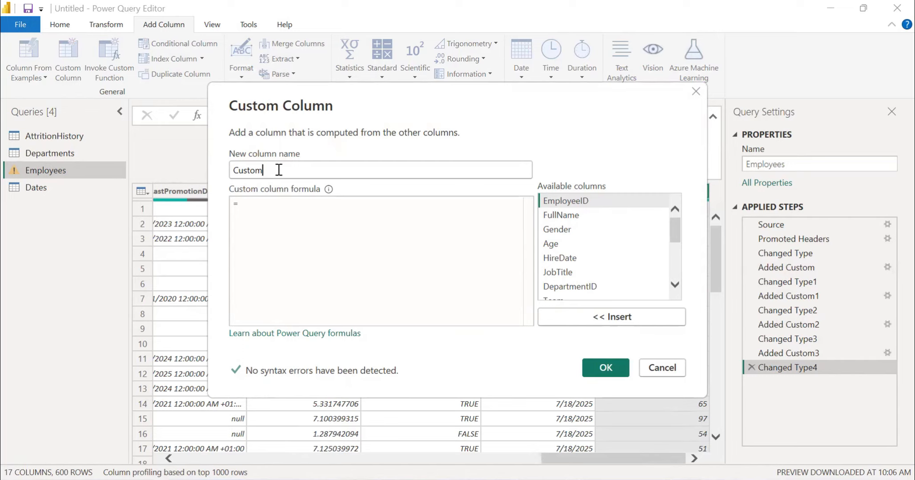
pyautogui.doubleClick(278, 171)
pyautogui.write('Days')
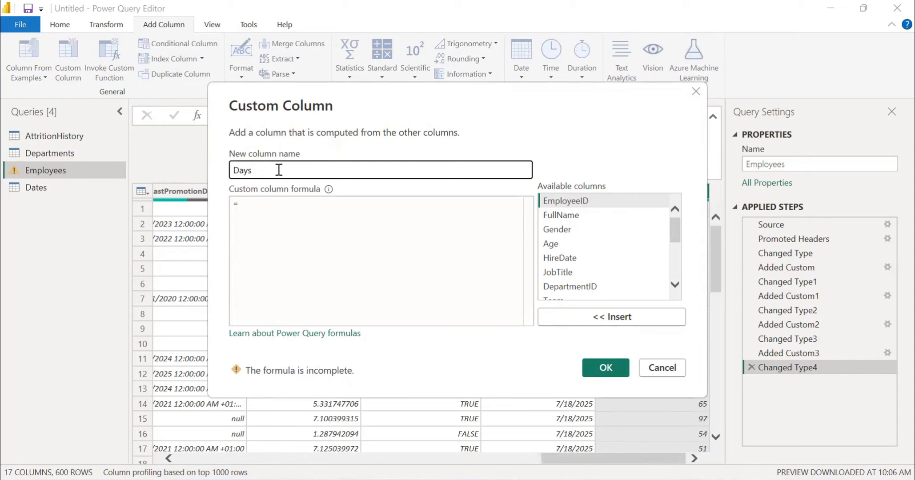
pyautogui.write('SinceReview')
pyautogui.click(311, 202)
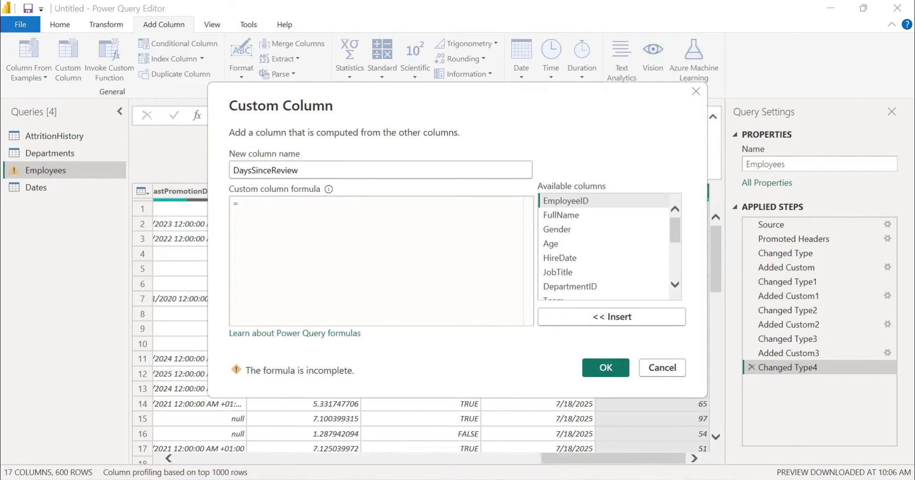
# - Define the DaysSinceReview column with the formula Duration.Days([CriticalRiskDate]-[LastReviewDate]) and create it
pyautogui.hotkey('alt', 'Tab')
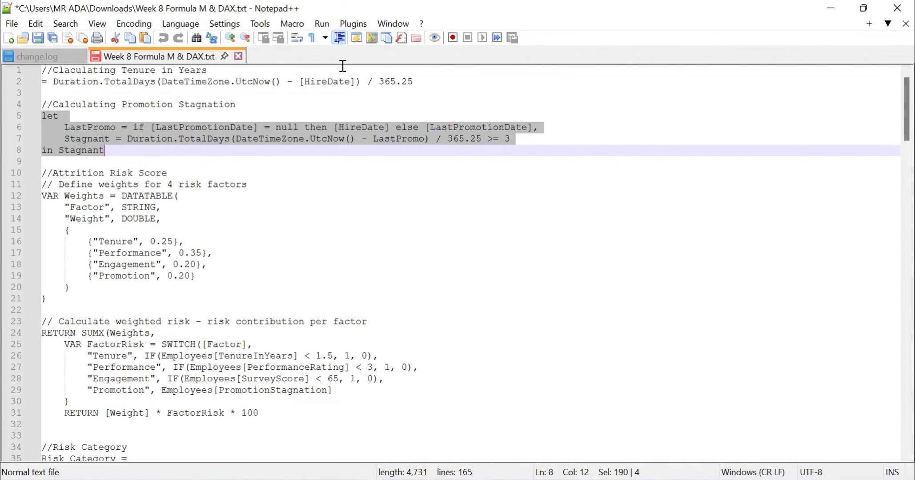
pyautogui.hotkey('alt', 'Tab')
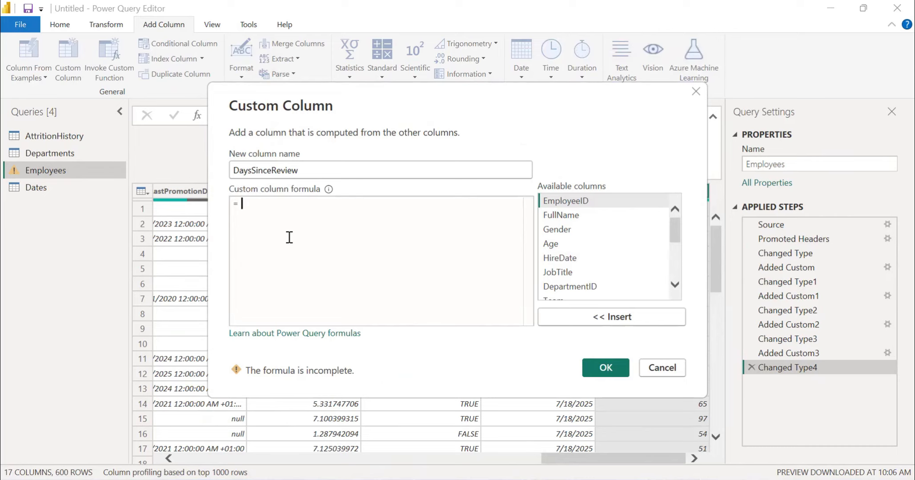
pyautogui.scroll(-2, 575, 283)
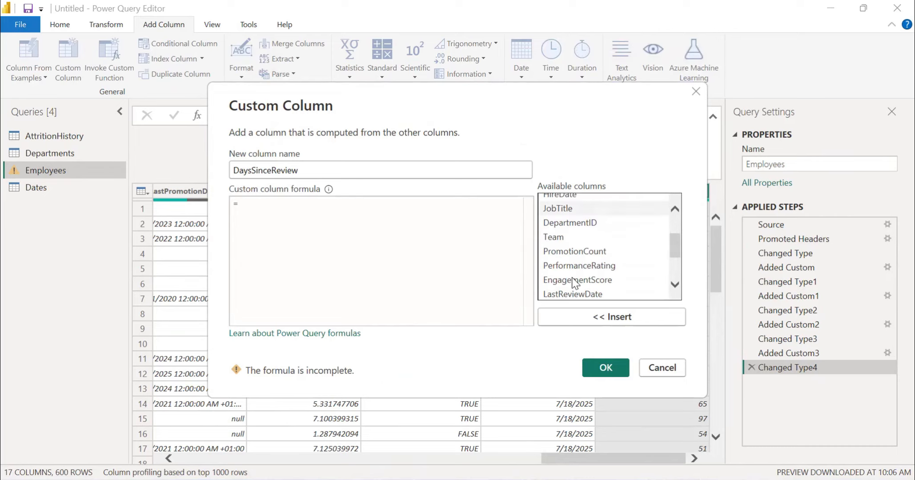
pyautogui.scroll(-3, 575, 283)
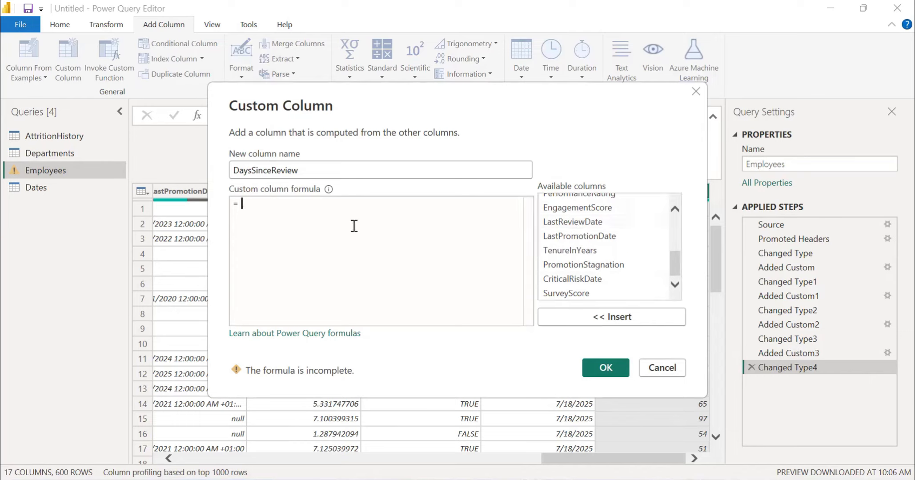
pyautogui.write('Duratio')
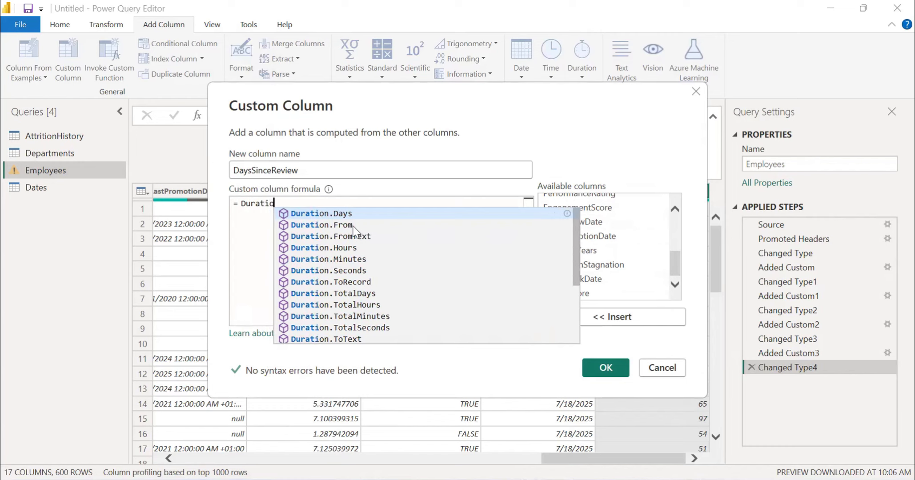
pyautogui.write('n.Days(')
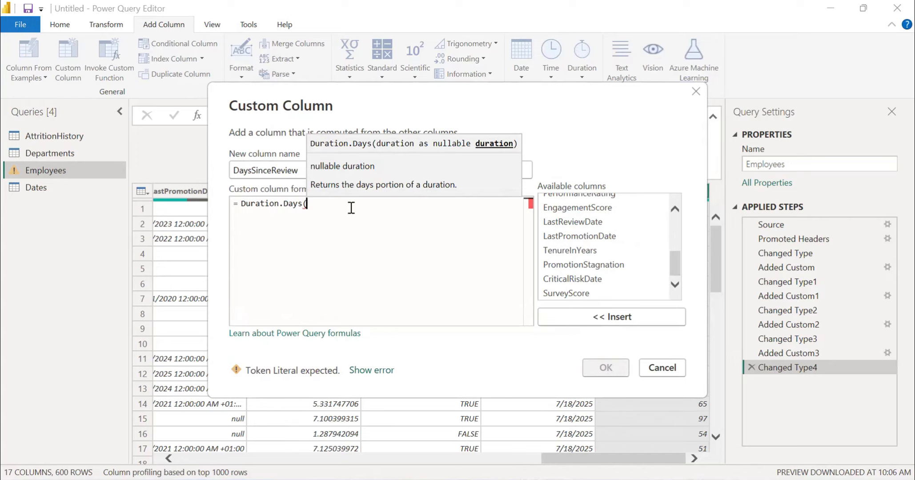
pyautogui.click(557, 281)
pyautogui.doubleClick(558, 281)
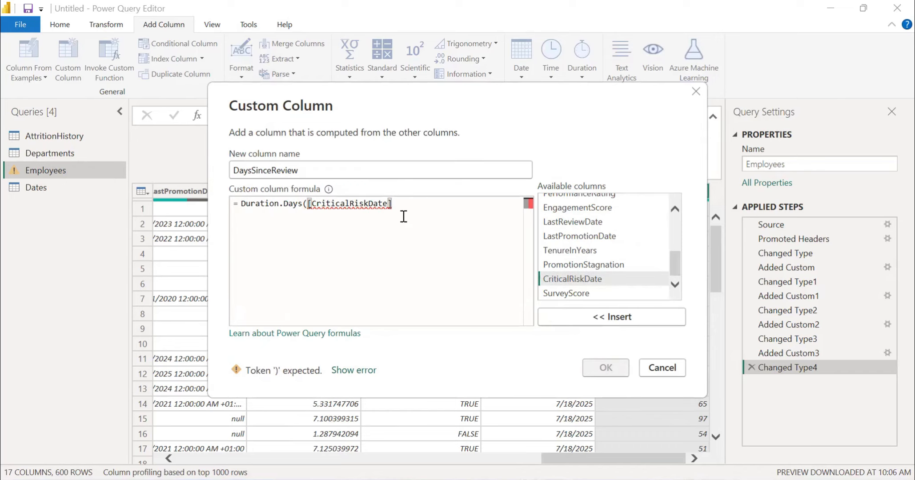
pyautogui.write('-')
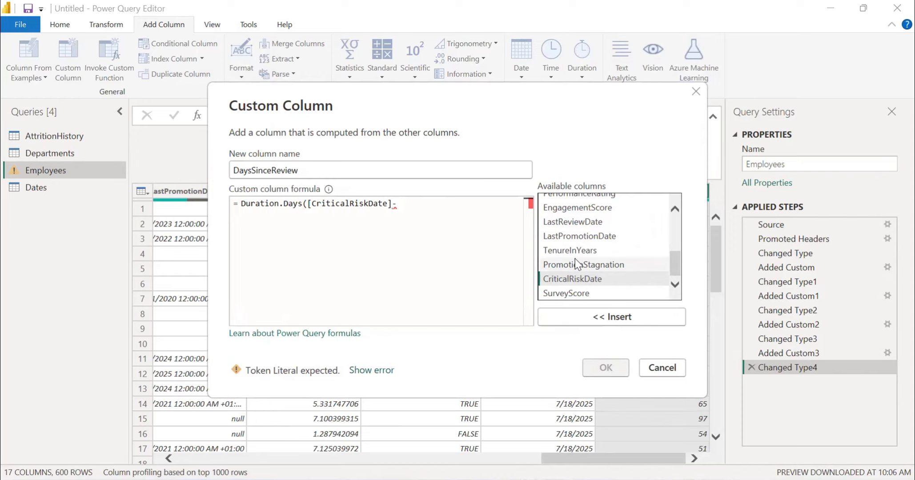
pyautogui.doubleClick(582, 223)
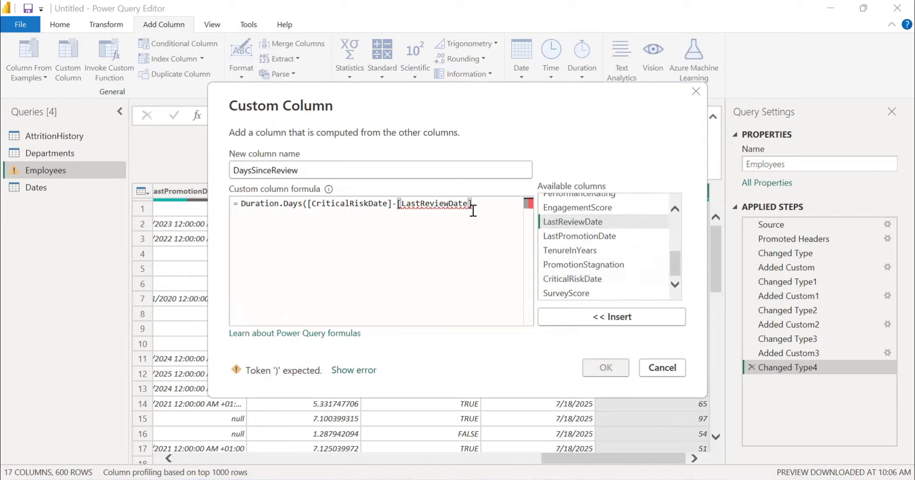
pyautogui.write(')')
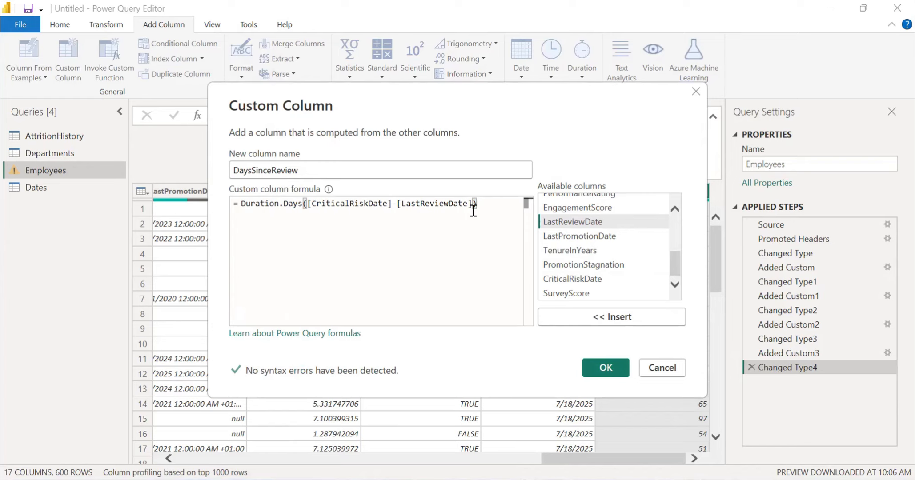
pyautogui.click(596, 367)
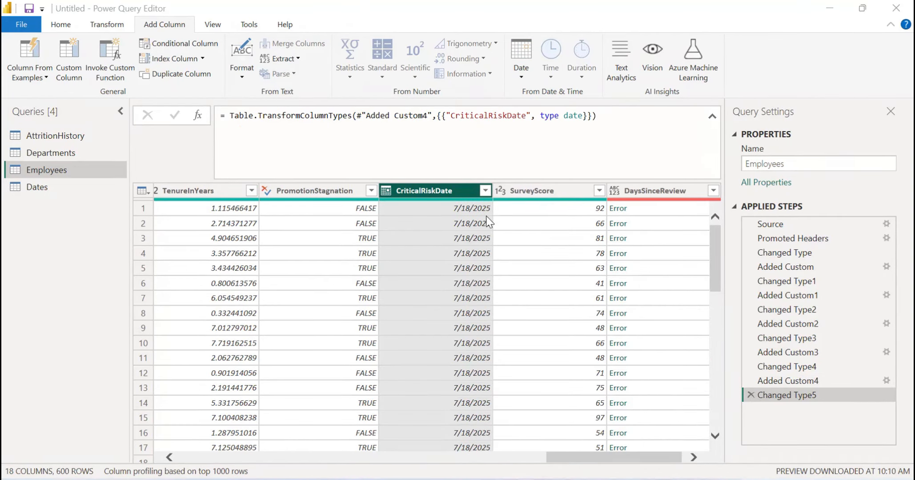
# - Examine the DaysSinceReview formula, its two source date columns and the error details of the column's second row
pyautogui.click(796, 383)
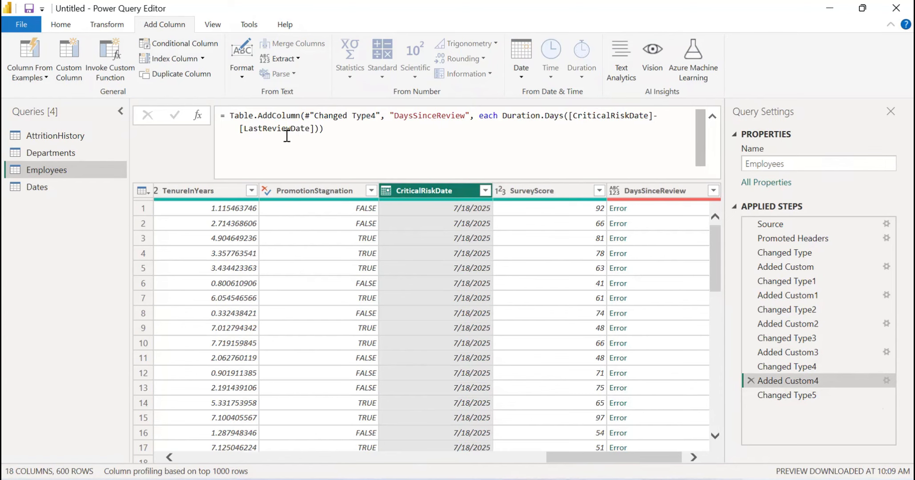
pyautogui.moveTo(592, 458); pyautogui.dragTo(508, 456)
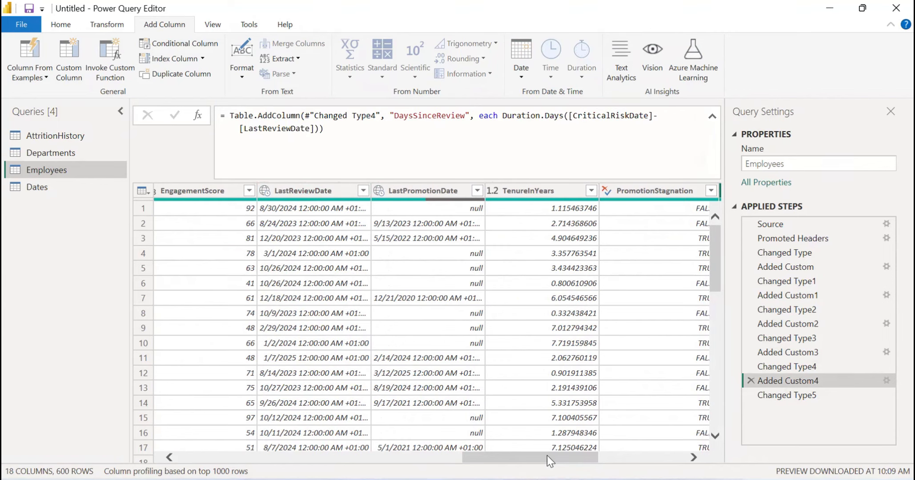
pyautogui.moveTo(547, 455); pyautogui.dragTo(621, 462)
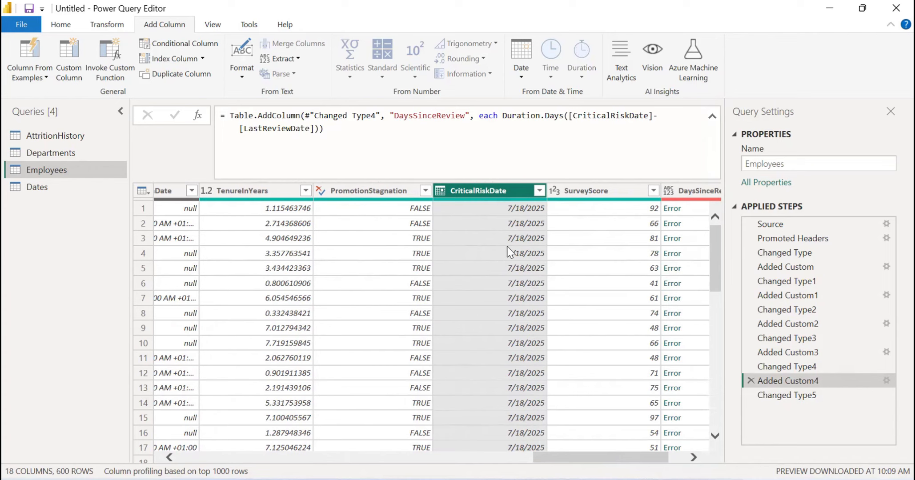
pyautogui.moveTo(593, 459); pyautogui.dragTo(657, 457)
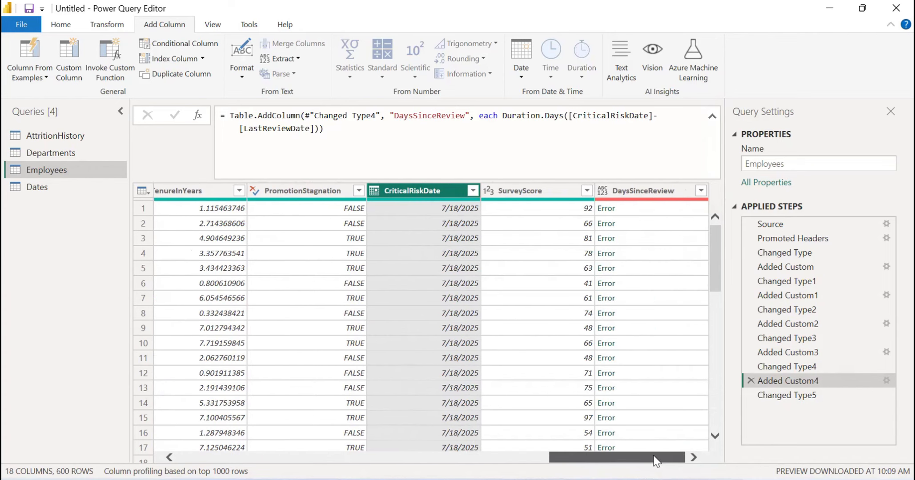
pyautogui.click(642, 222)
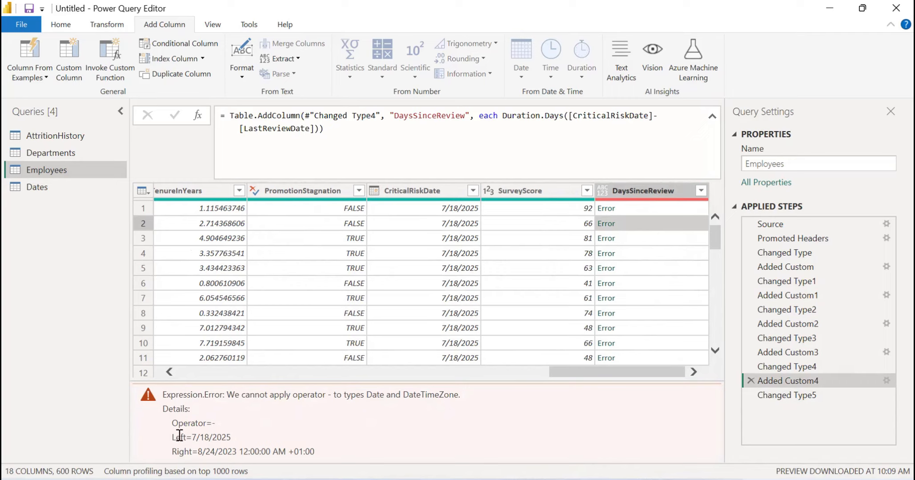
pyautogui.moveTo(237, 441); pyautogui.dragTo(196, 440)
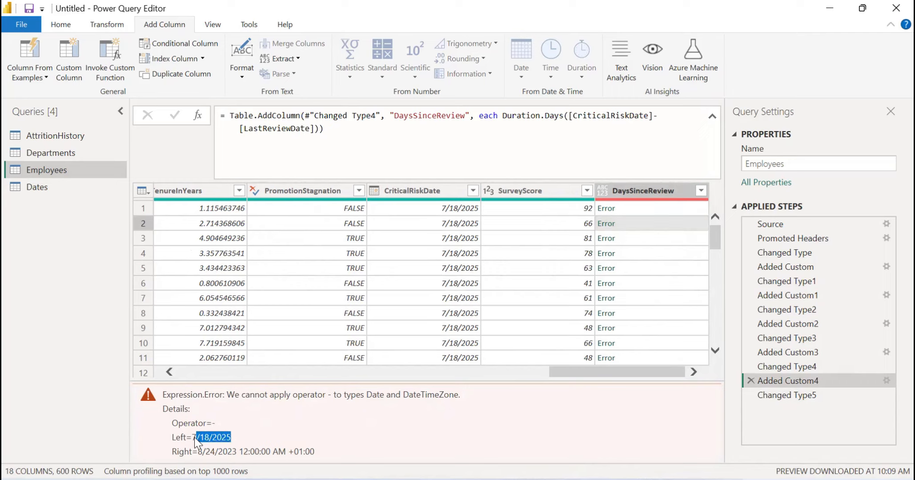
pyautogui.moveTo(191, 439); pyautogui.dragTo(186, 438)
pyautogui.moveTo(200, 452); pyautogui.dragTo(325, 451)
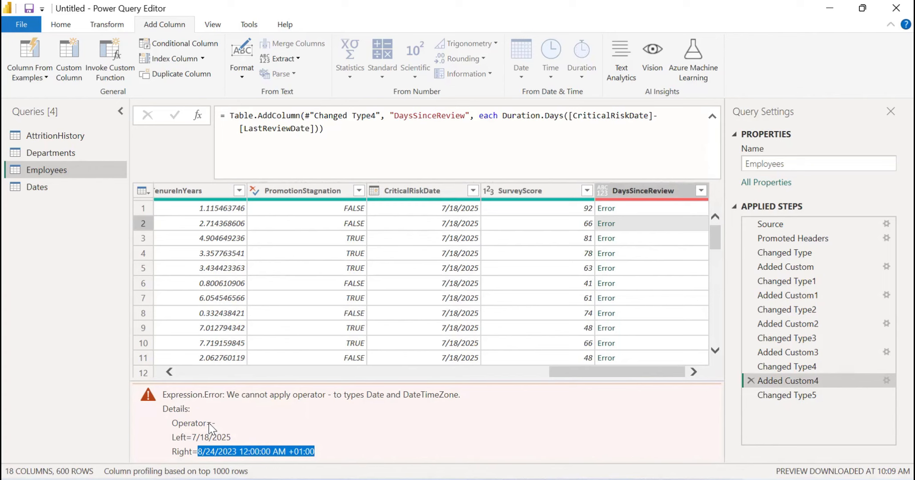
# - Change the CriticalRiskDate column's data type to Date/Time/Timezone as an inserted step after Added Custom4
pyautogui.click(375, 195)
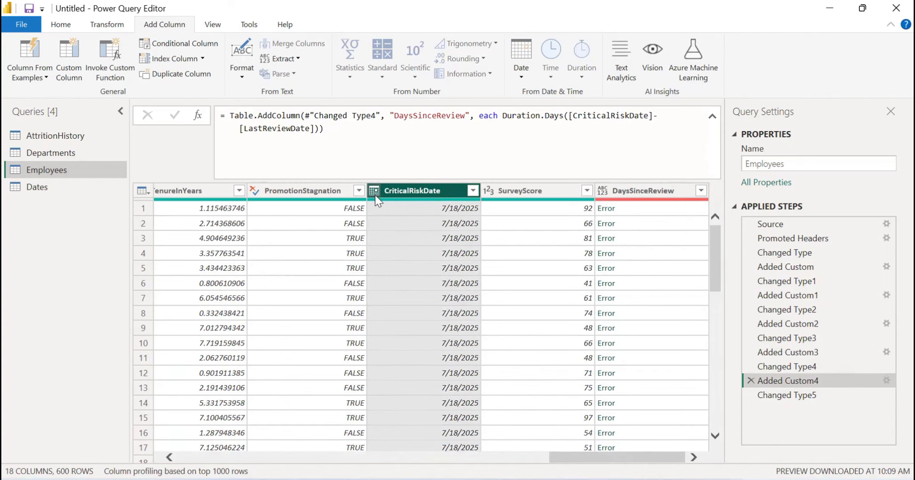
pyautogui.click(375, 196)
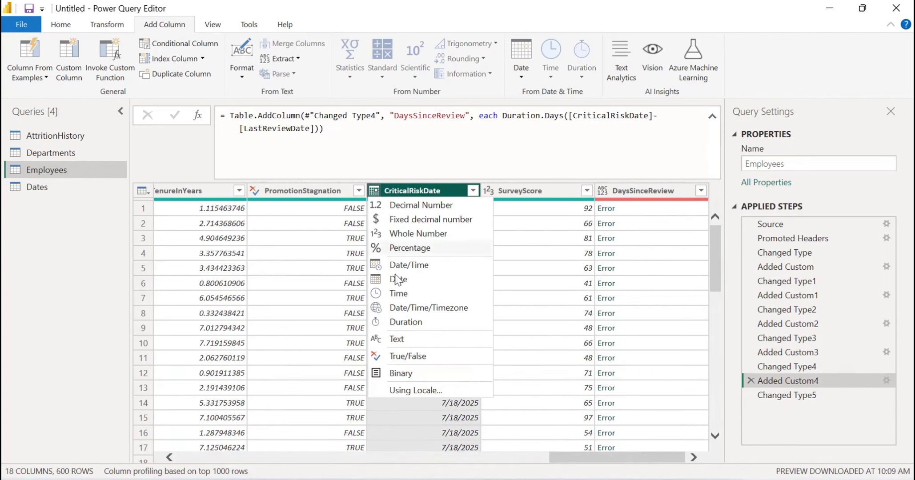
pyautogui.click(399, 304)
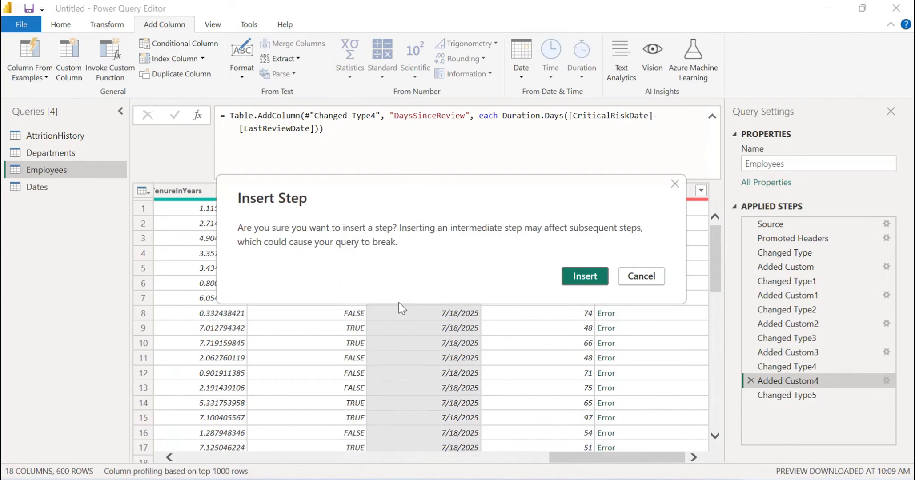
pyautogui.click(580, 277)
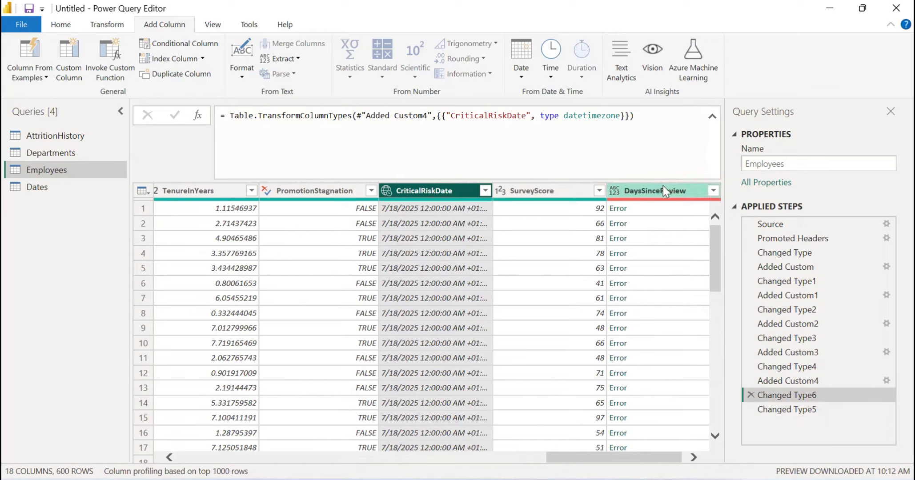
# - Delete the Added Custom4 step that created the faulty DaysSinceReview column in the Employees query
pyautogui.click(758, 381)
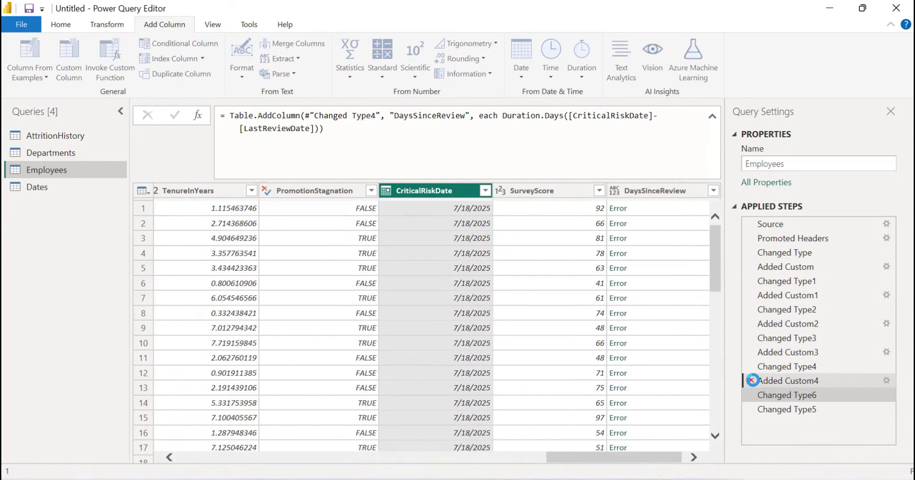
pyautogui.click(751, 380)
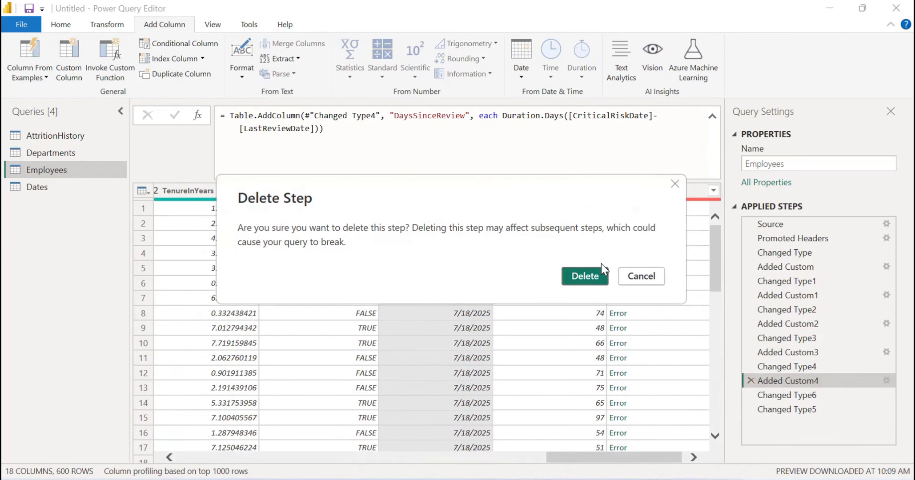
pyautogui.click(595, 273)
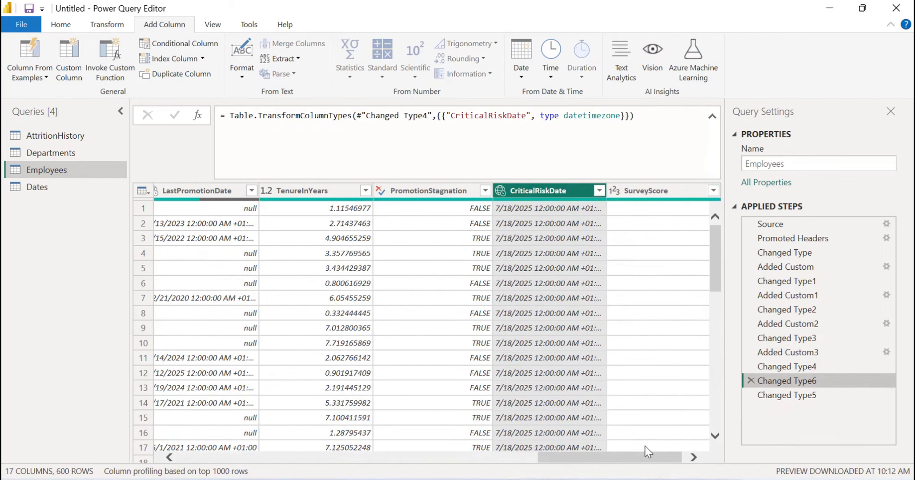
# - Insert a new custom column after the Changed Type6 step and name it DaysSinceReview
pyautogui.moveTo(657, 456); pyautogui.dragTo(690, 454)
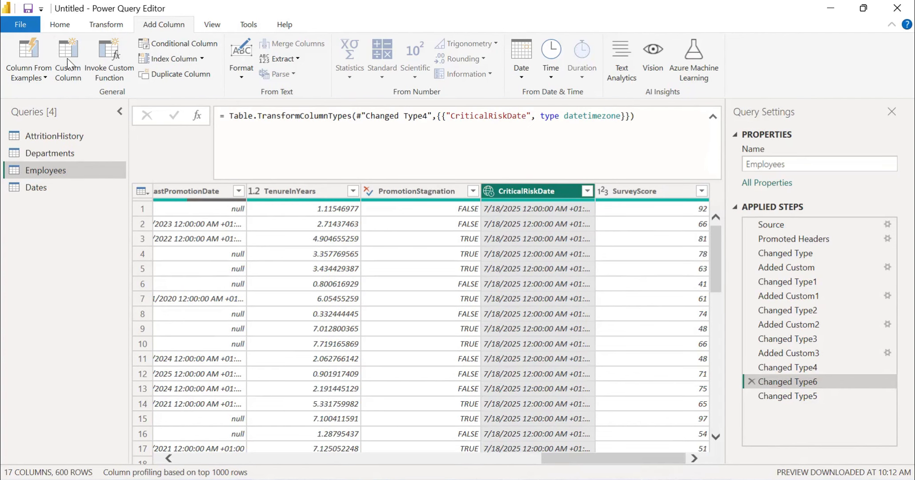
pyautogui.click(68, 57)
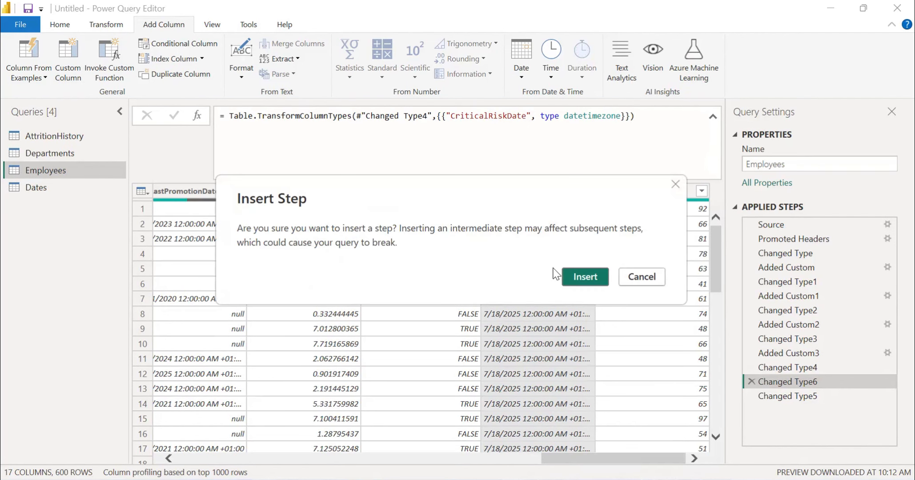
pyautogui.click(579, 280)
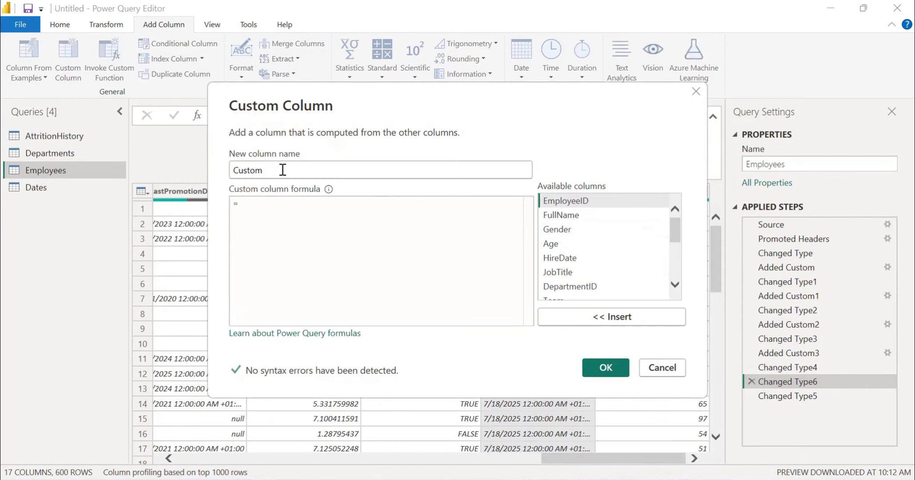
pyautogui.moveTo(282, 170); pyautogui.dragTo(219, 170)
pyautogui.write('Da')
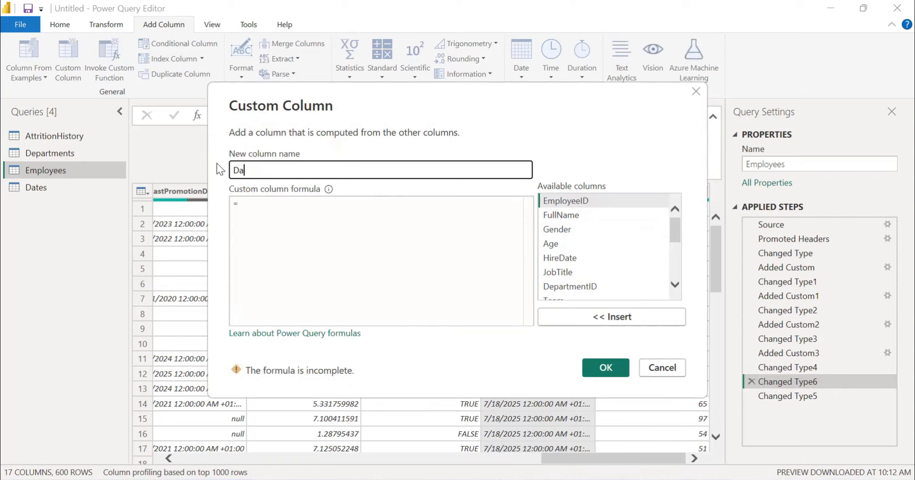
pyautogui.write('ysSinceReview')
# - Define the DaysSinceReview column with the formula Duration.Days([CriticalRiskDate]-[LastReviewDate]) and create it
pyautogui.click(270, 211)
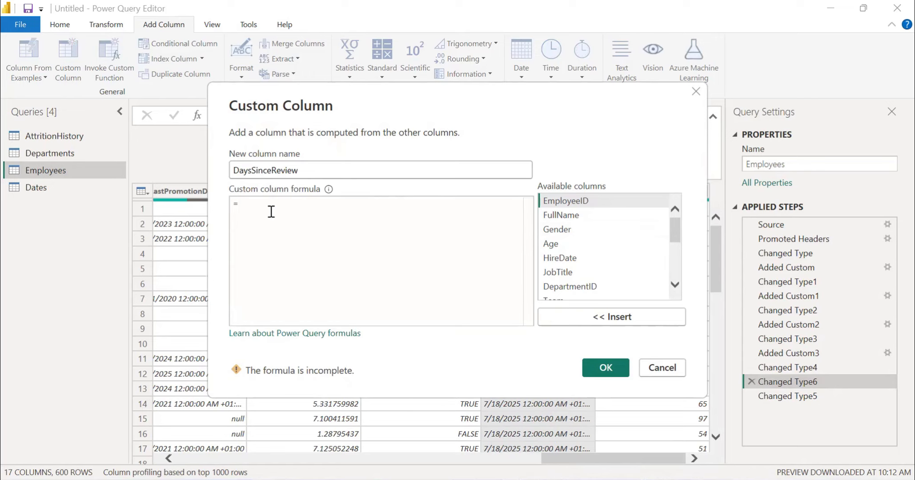
pyautogui.write('D')
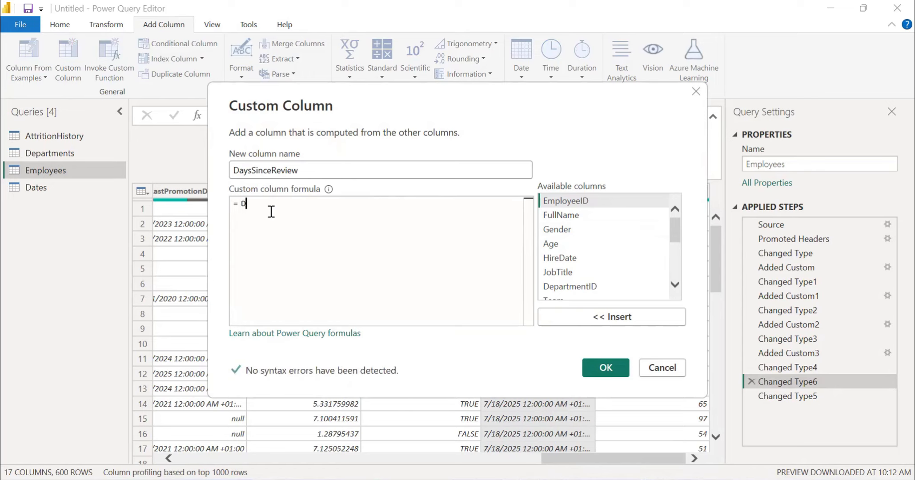
pyautogui.write('urati')
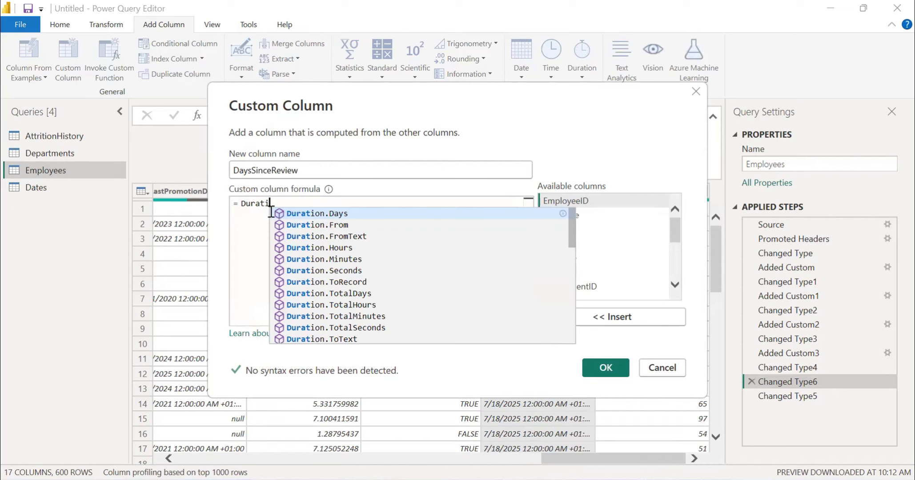
pyautogui.write('on.Days(')
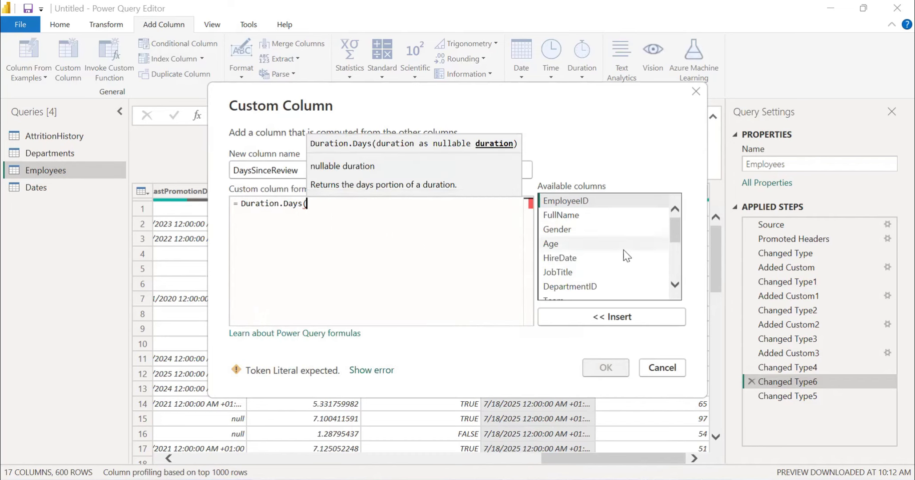
pyautogui.scroll(-3, 623, 250)
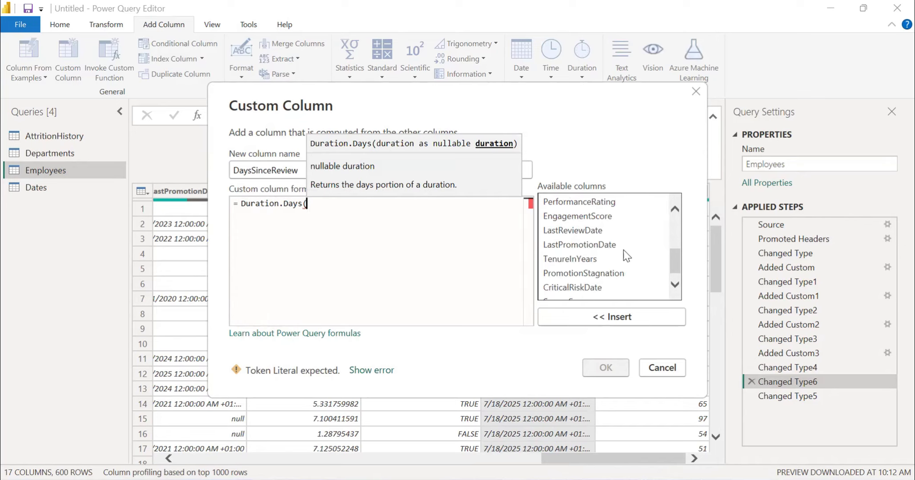
pyautogui.scroll(-1, 623, 250)
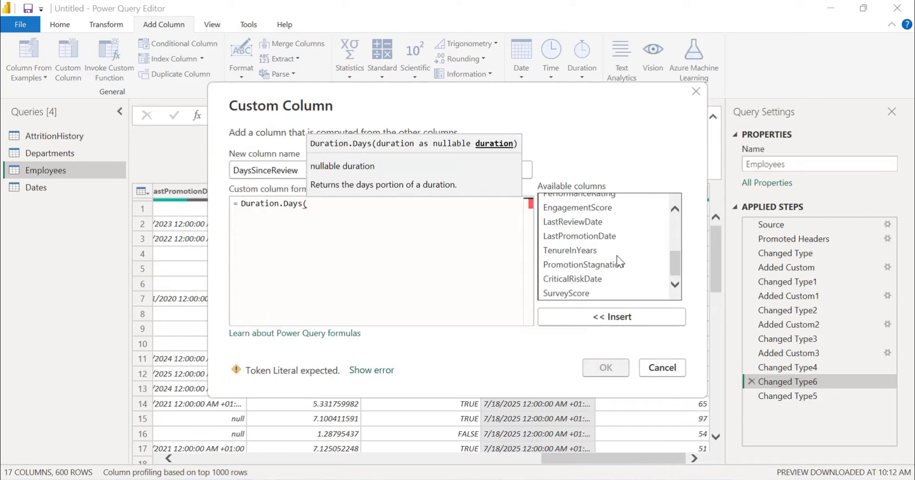
pyautogui.doubleClick(578, 280)
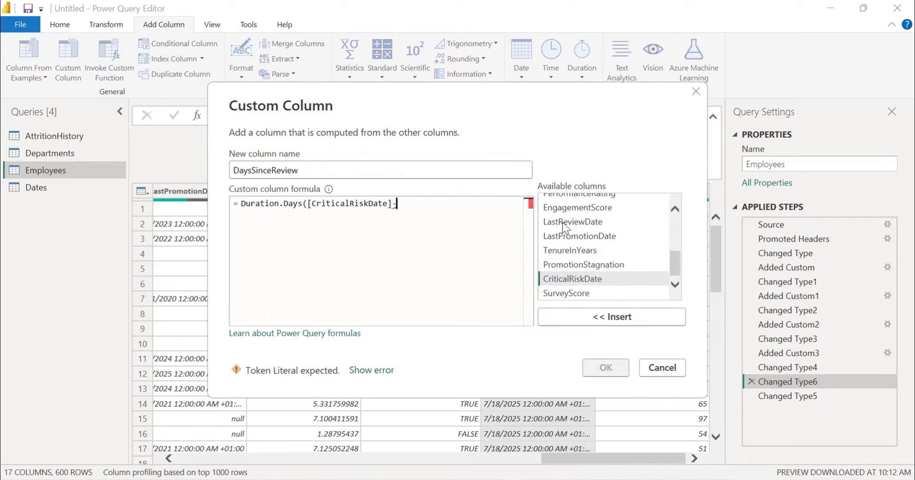
pyautogui.write('-')
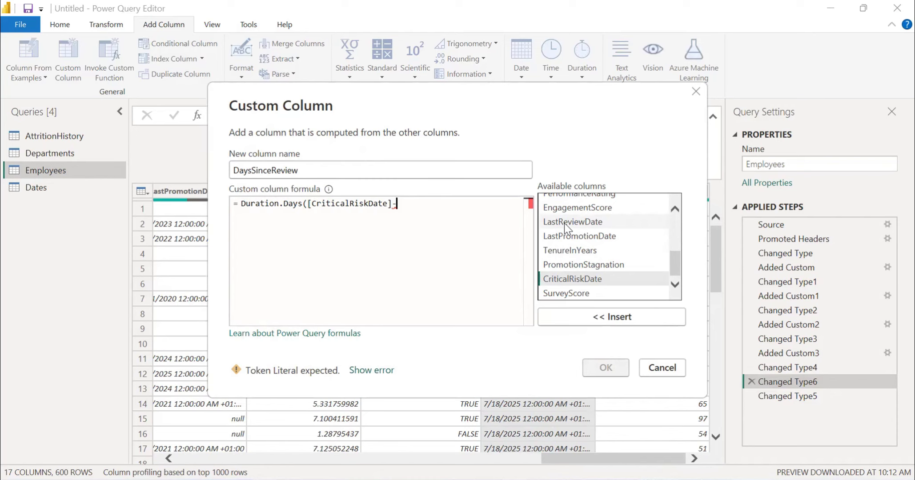
pyautogui.doubleClick(564, 223)
pyautogui.write(')')
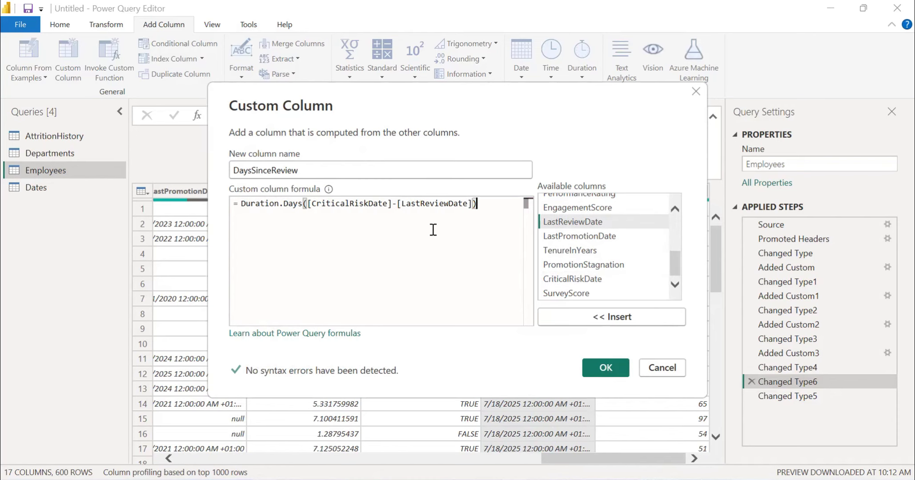
pyautogui.click(605, 368)
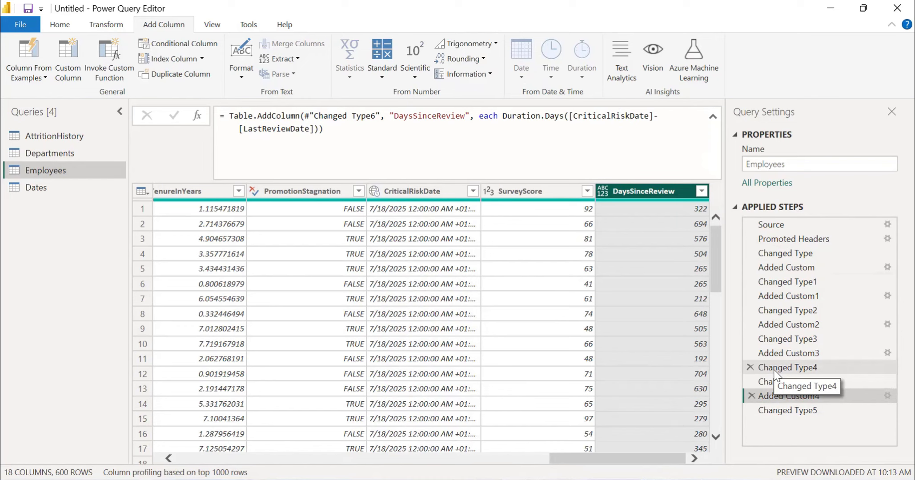
# - Set the DaysSinceReview column's data type to Whole Number following the final Changed Type5 step
pyautogui.click(778, 334)
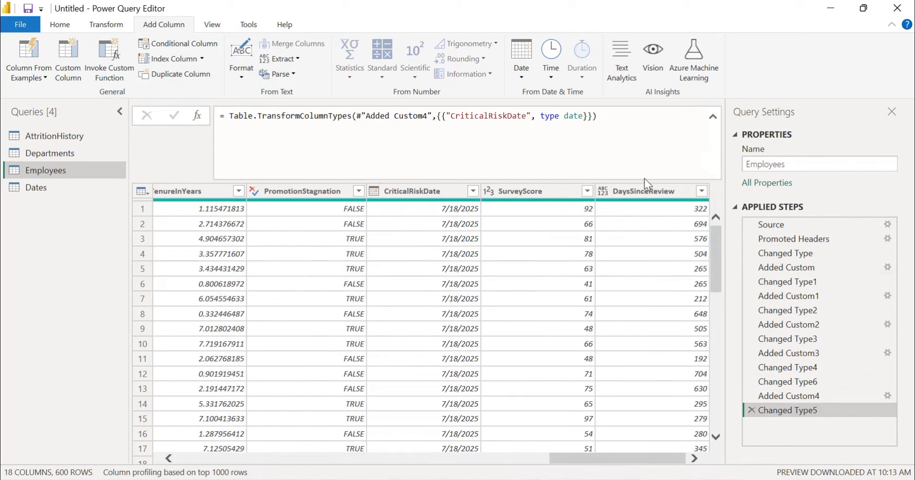
pyautogui.click(602, 192)
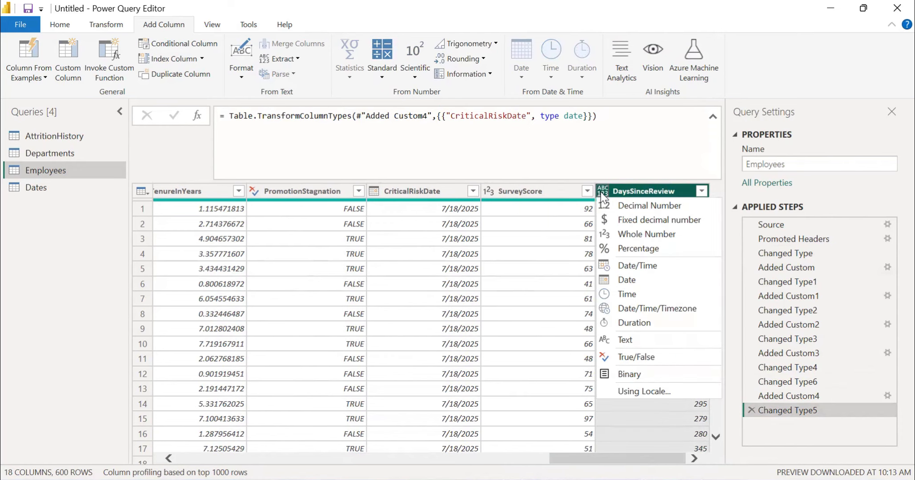
pyautogui.click(629, 234)
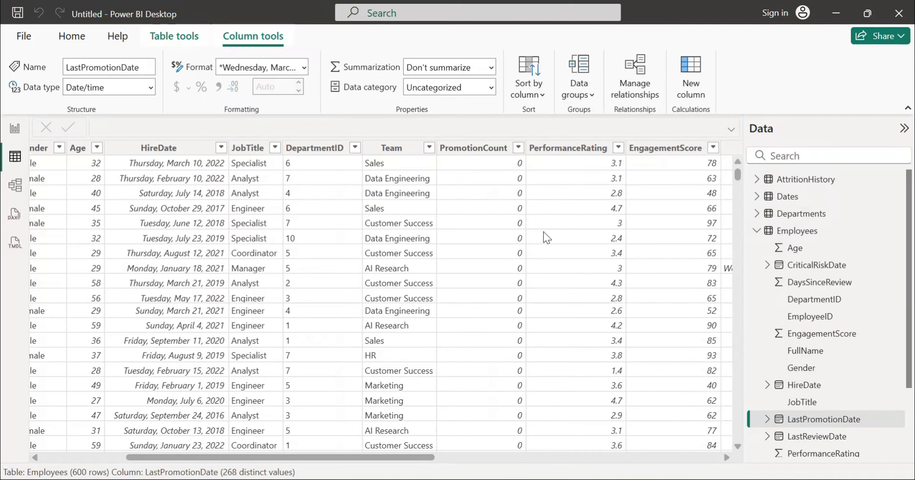
# - Review the Employees field list and the loaded table's columns through DaysSinceReview in Power BI Desktop
pyautogui.scroll(-3, 788, 258)
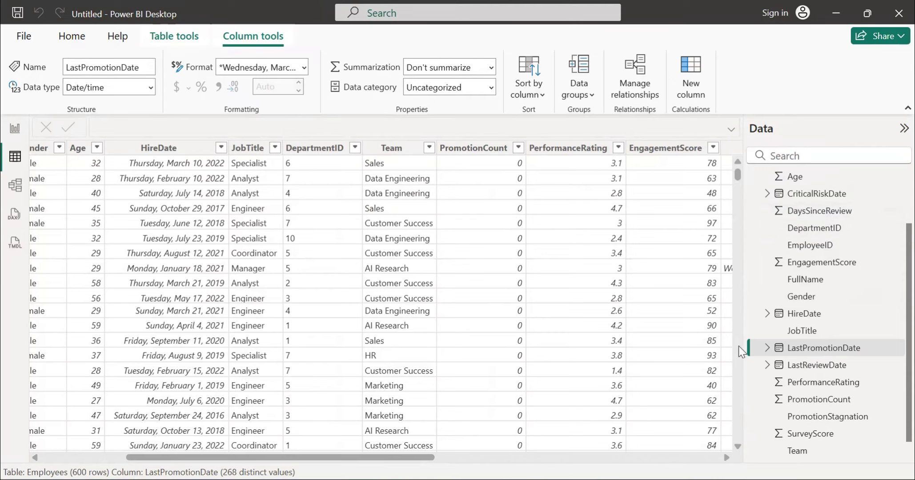
pyautogui.scroll(-1, 764, 378)
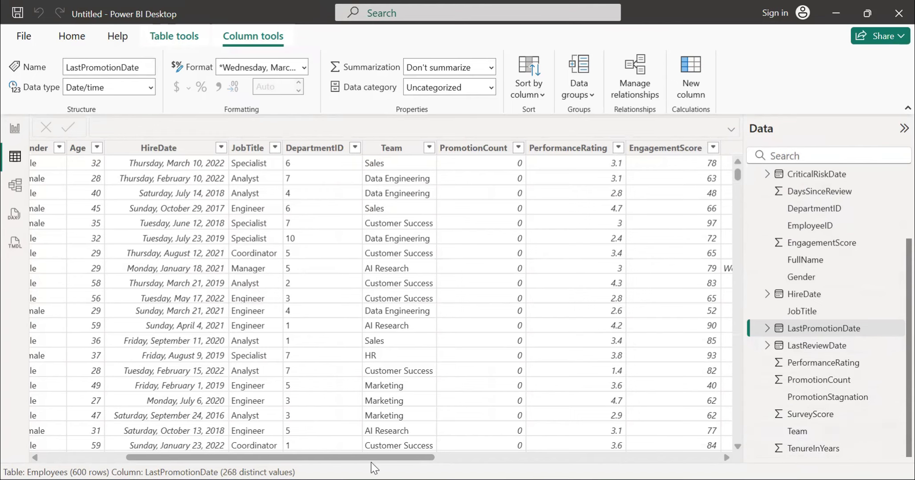
pyautogui.moveTo(383, 458); pyautogui.dragTo(678, 462)
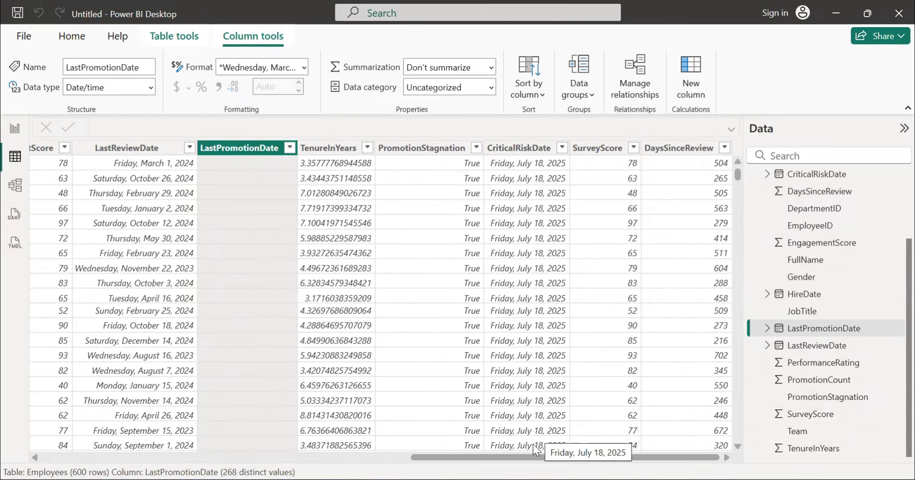
pyautogui.moveTo(524, 452); pyautogui.dragTo(135, 431)
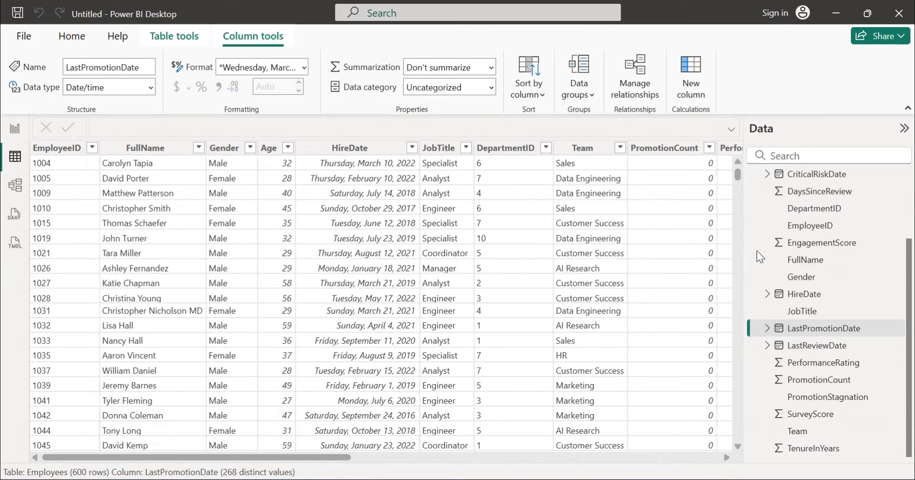
pyautogui.scroll(2, 757, 250)
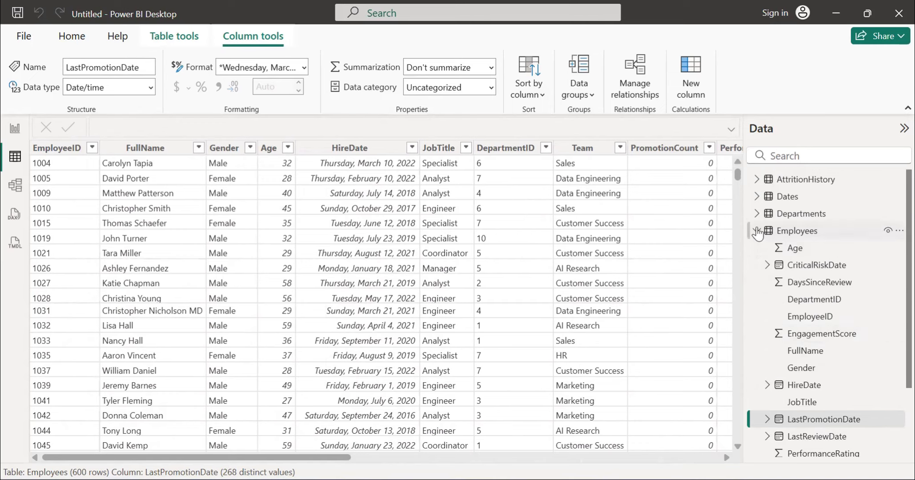
# - Collapse the Employees field list, select the Employees table and start a new measure in it
pyautogui.click(760, 232)
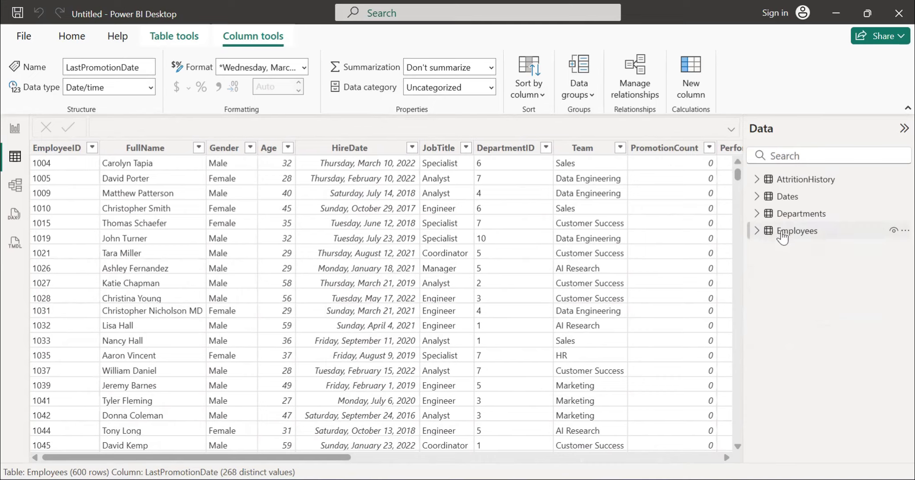
pyautogui.click(769, 232)
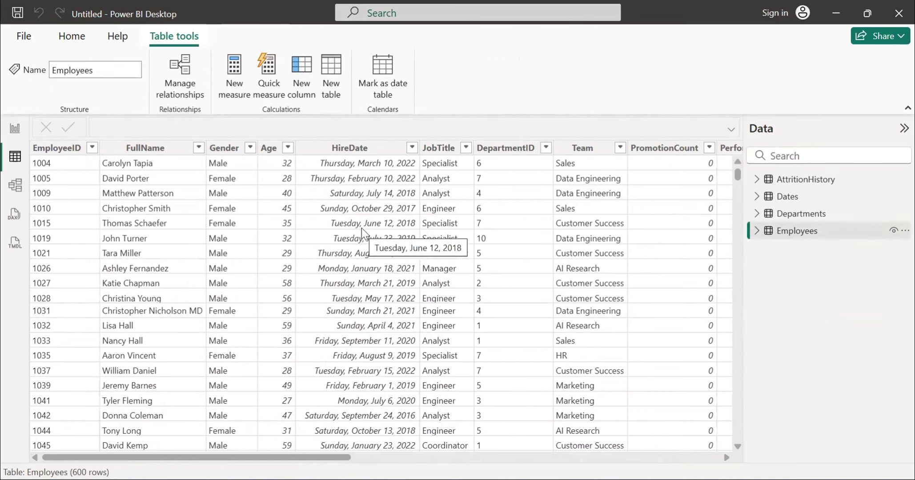
pyautogui.click(238, 89)
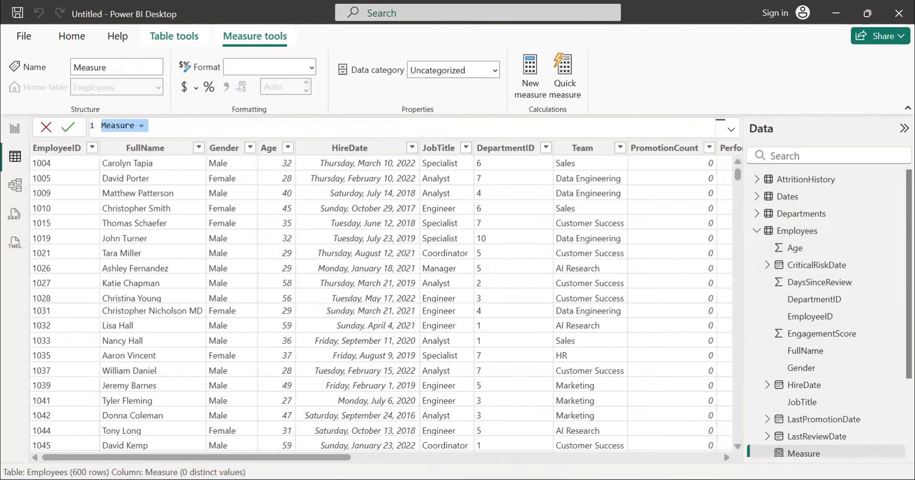
# - Switch to Notepad++ and copy the Attrition Risk Score DAX code, from the weights comment through RETURN [Weight] * FactorRisk * 100
pyautogui.hotkey('alt', 'Tab')
pyautogui.click(203, 252)
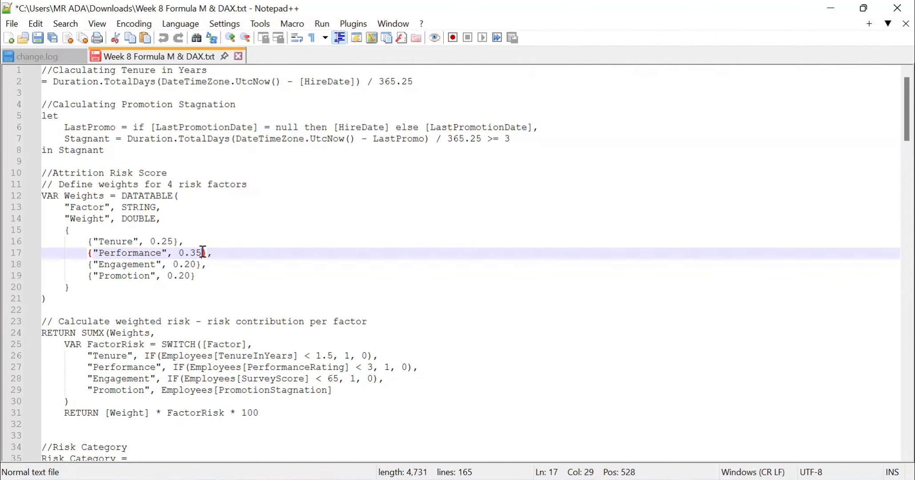
pyautogui.scroll(-1, 203, 252)
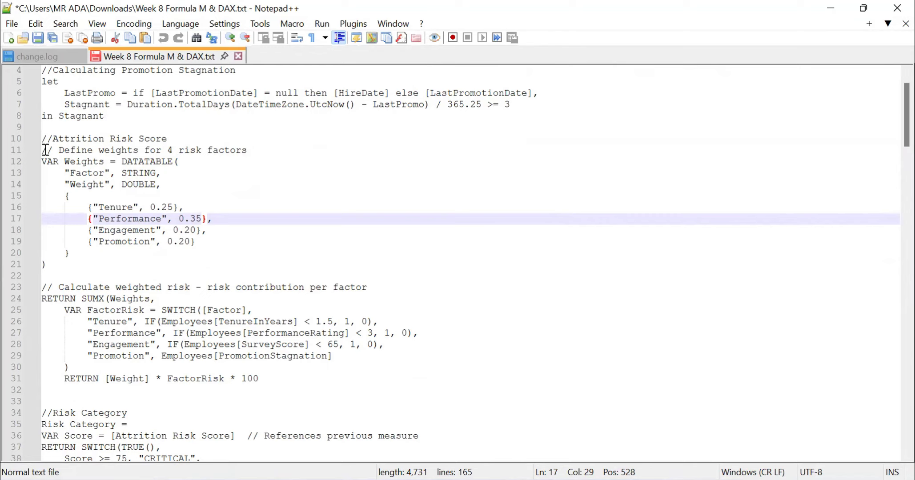
pyautogui.moveTo(46, 150); pyautogui.dragTo(286, 384)
pyautogui.hotkey('ctrl', 'c')
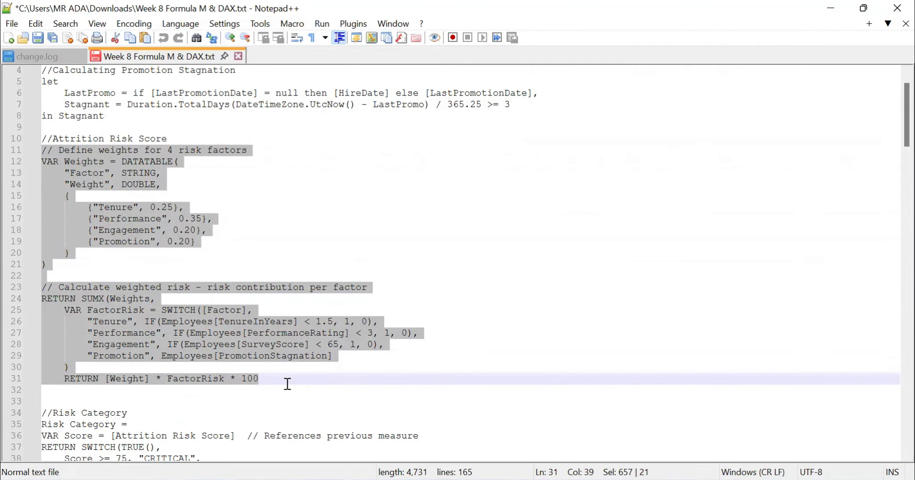
# - Switch back to Power BI Desktop, paste the copied DAX into the new measure and add "Attrition Risk Score=" as its first line
pyautogui.click(830, 8)
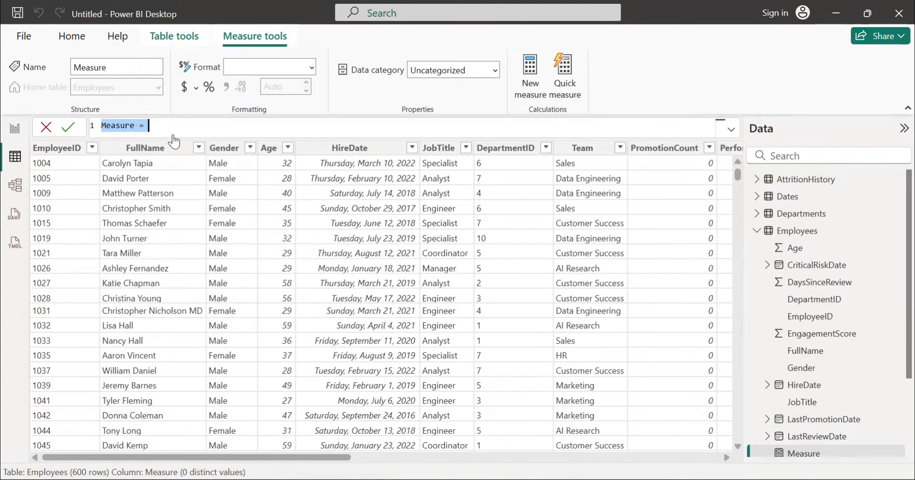
pyautogui.hotkey('ctrl', 'v')
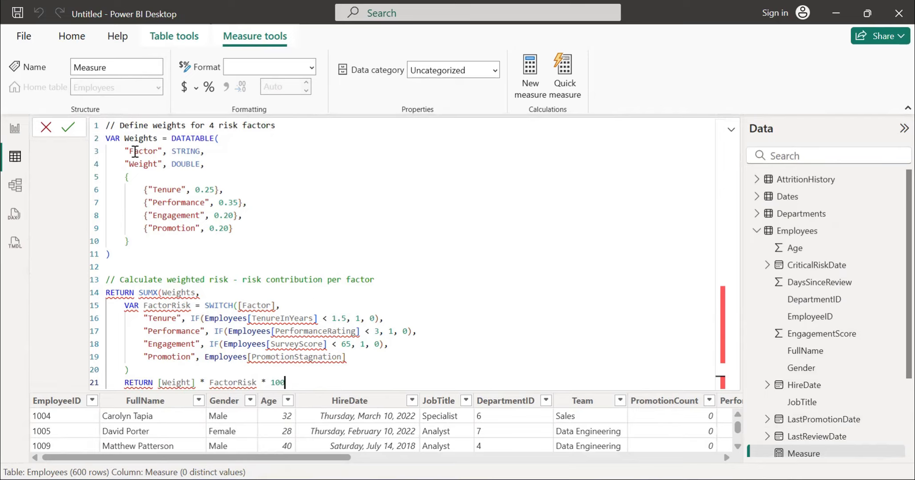
pyautogui.click(107, 125)
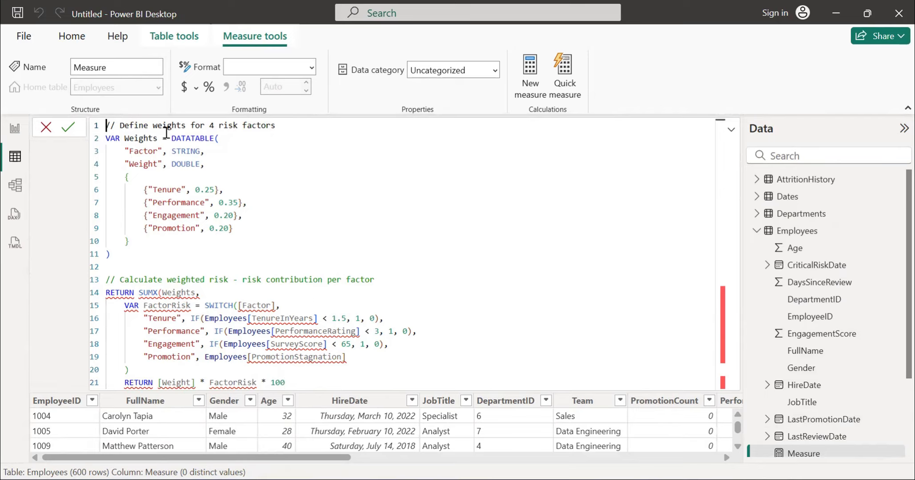
pyautogui.hotkey('shift', 'Return')
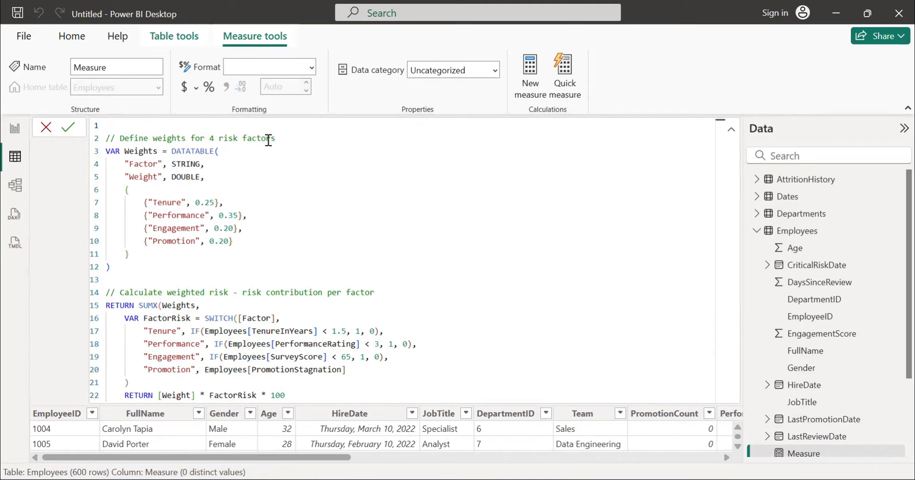
pyautogui.write('Attrition Risk Score')
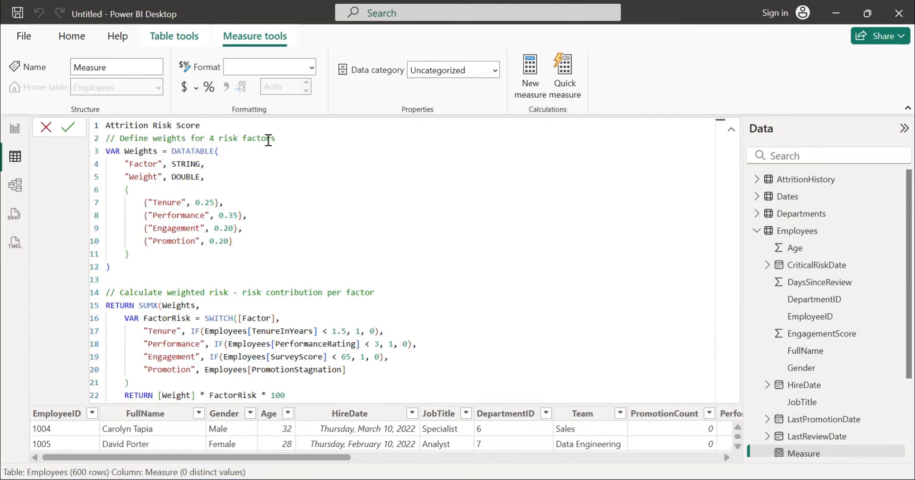
pyautogui.write('=')
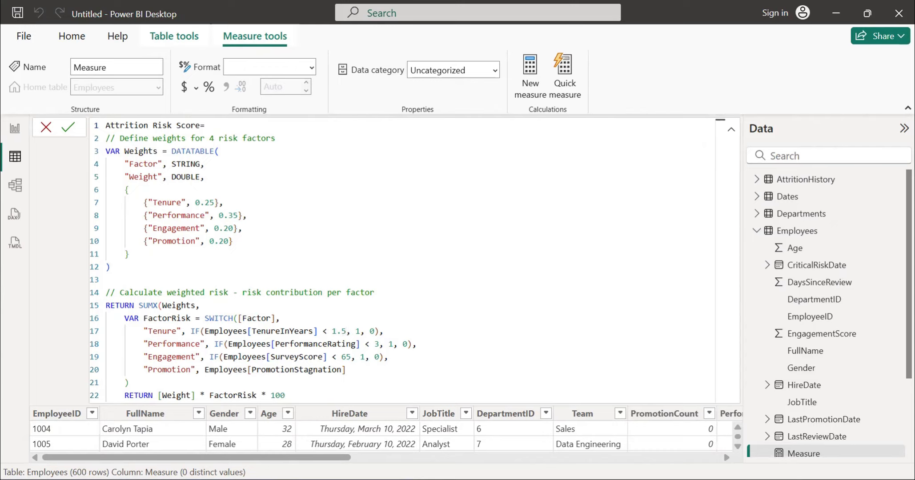
# - Check the risk-factor columns in the Employees table, and commit the measure as Attrition Risk with a closing parenthesis after 100
pyautogui.moveTo(343, 458); pyautogui.dragTo(637, 458)
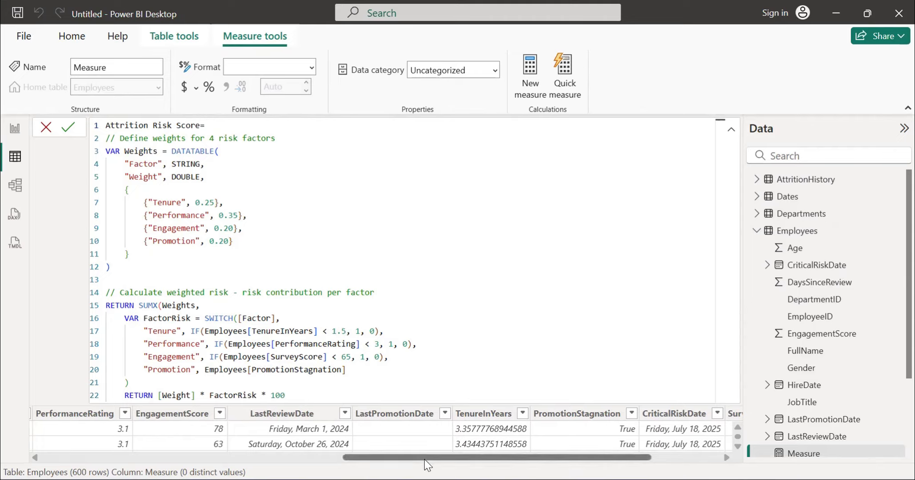
pyautogui.moveTo(423, 460); pyautogui.dragTo(356, 459)
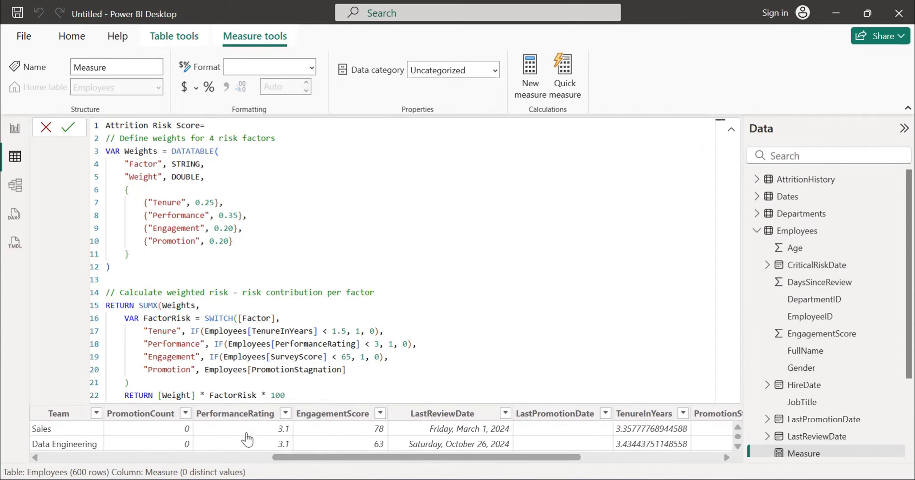
pyautogui.scroll(-3, 256, 437)
pyautogui.scroll(3, 256, 436)
pyautogui.press('Return')
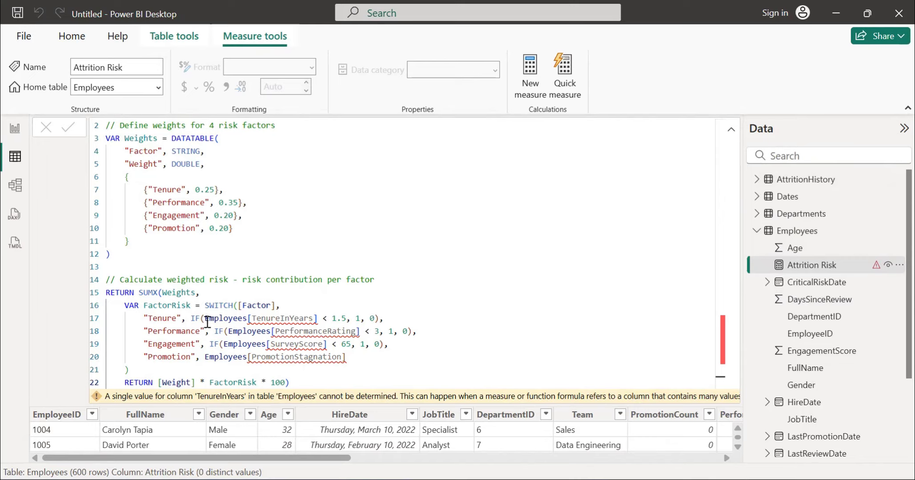
# - Move the existing SUMX expression to its own line below RETURN and open an outer SUMX( after RETURN
pyautogui.click(138, 292)
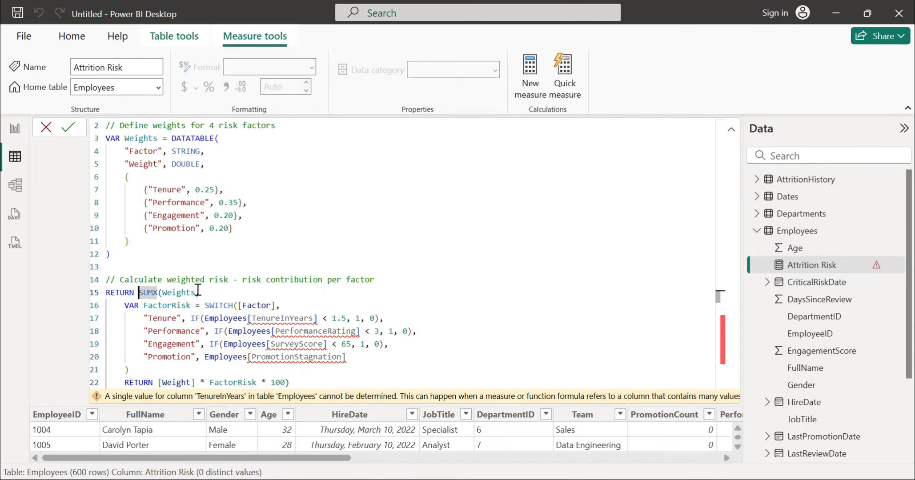
pyautogui.press('Return')
pyautogui.press('Up')
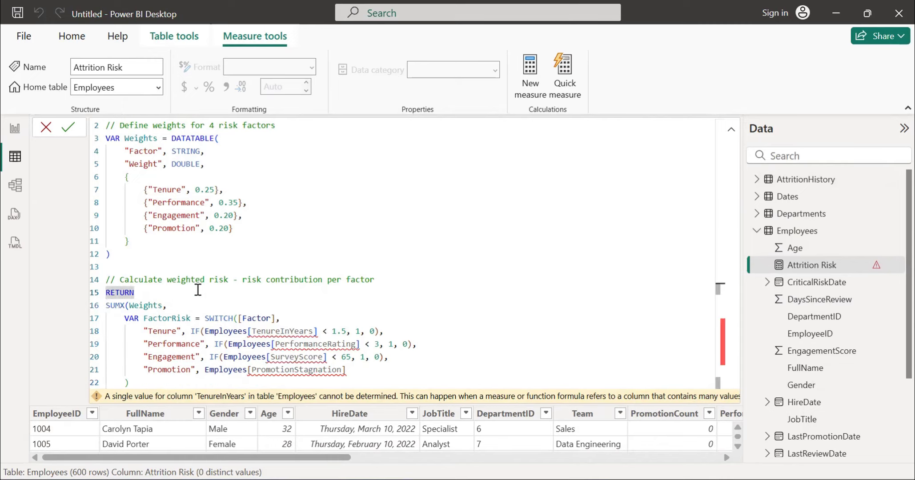
pyautogui.press('Right')
pyautogui.press('Right')
pyautogui.press('Right')
pyautogui.press('Right')
pyautogui.press('Right')
pyautogui.write('SUMX')
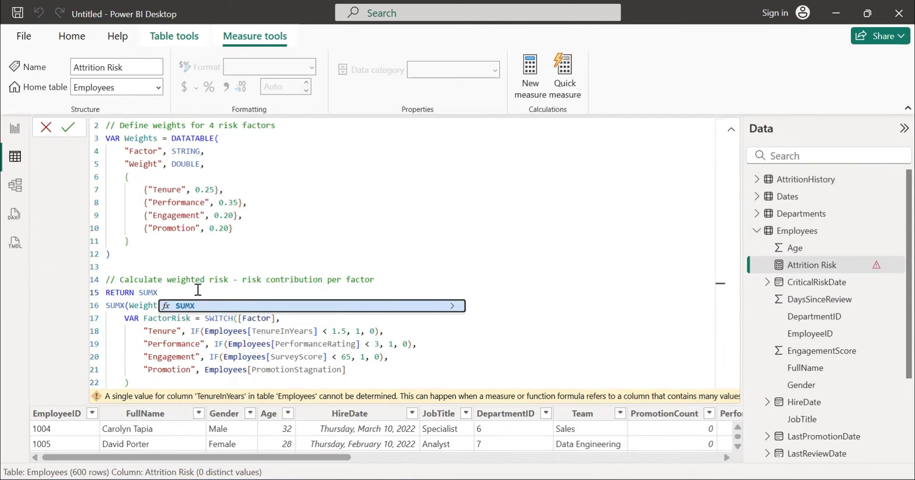
pyautogui.write('(')
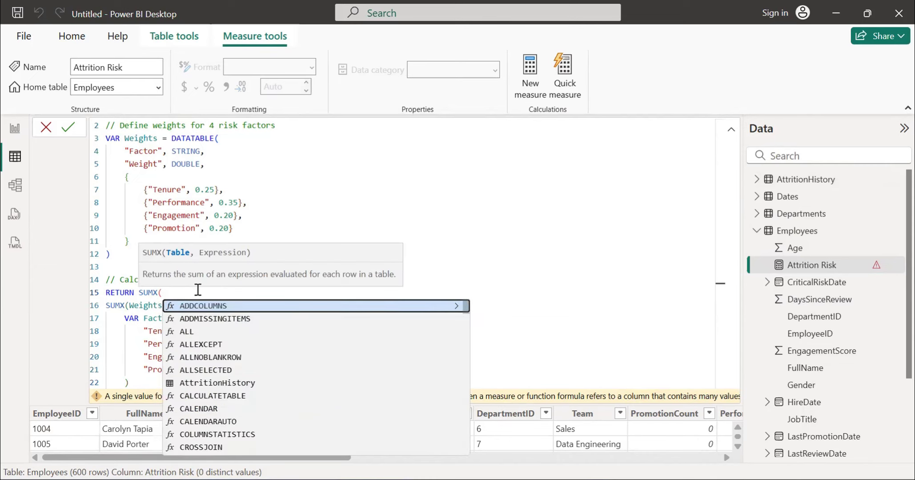
# - Indent the inner SUMX block one level, from SUMX(Weights through RETURN [Weight] * FactorRisk * 100
pyautogui.hotkey('shift', 'Down')
pyautogui.hotkey('shift', 'Down')
pyautogui.hotkey('shift', 'Down')
pyautogui.hotkey('shift', 'Down')
pyautogui.hotkey('shift', 'Down')
pyautogui.hotkey('shift', 'Down')
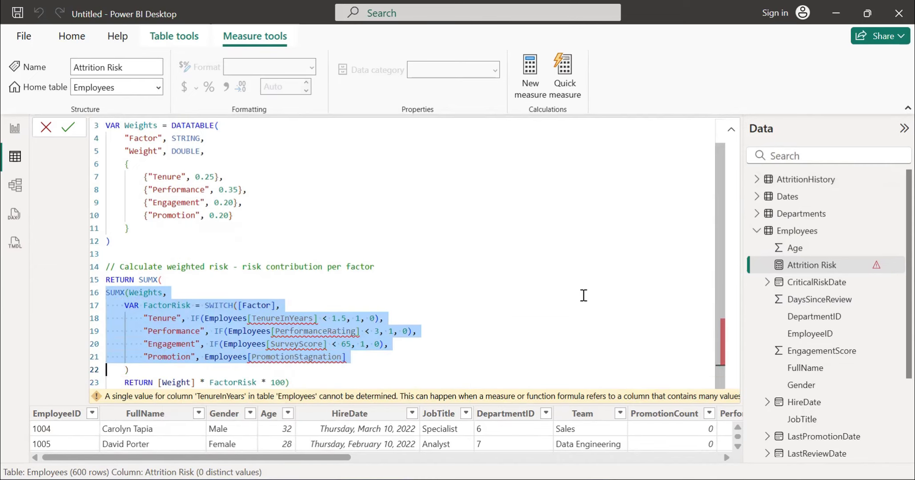
pyautogui.hotkey('shift', 'Down')
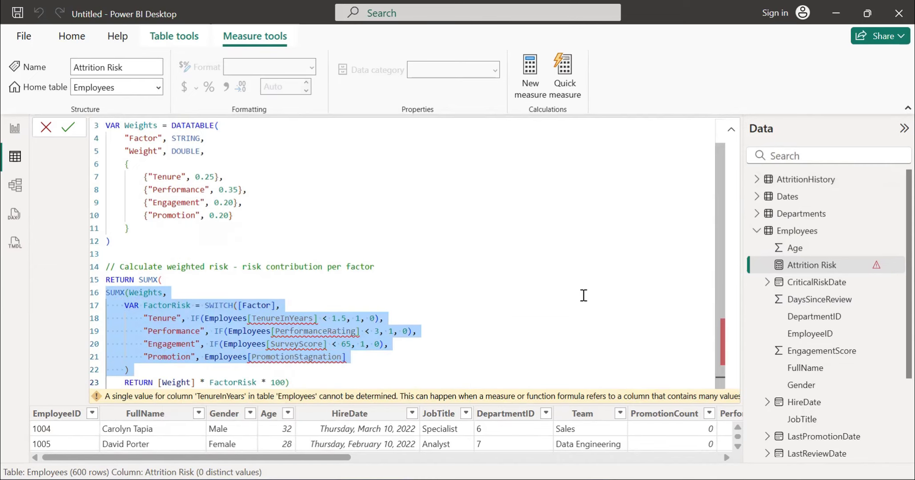
pyautogui.press('Tab')
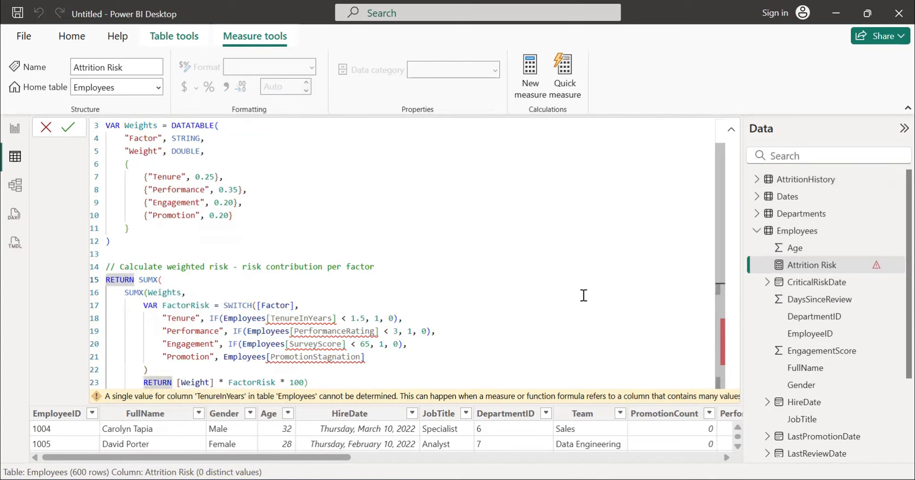
pyautogui.press('Return')
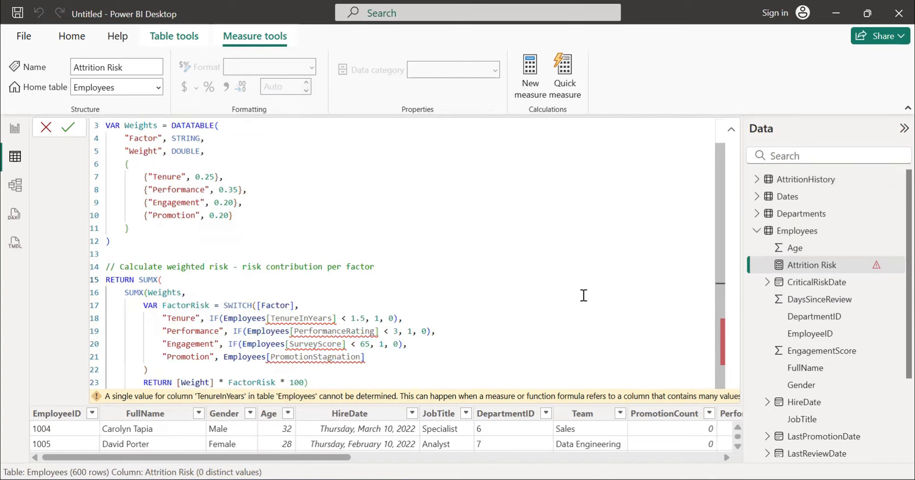
# - Enter Employees as the outer SUMX's table argument and place Weights on its own line inside the inner SUMX
pyautogui.click(179, 283)
pyautogui.press('Return')
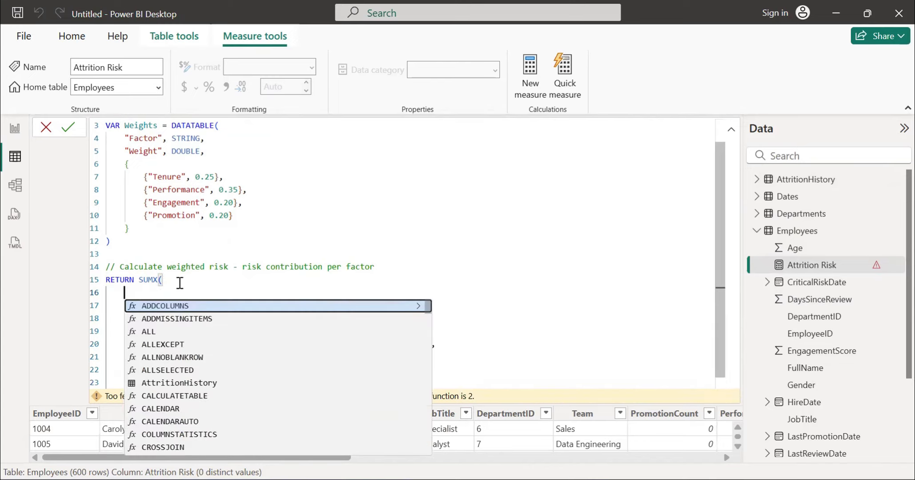
pyautogui.write('Employees,')
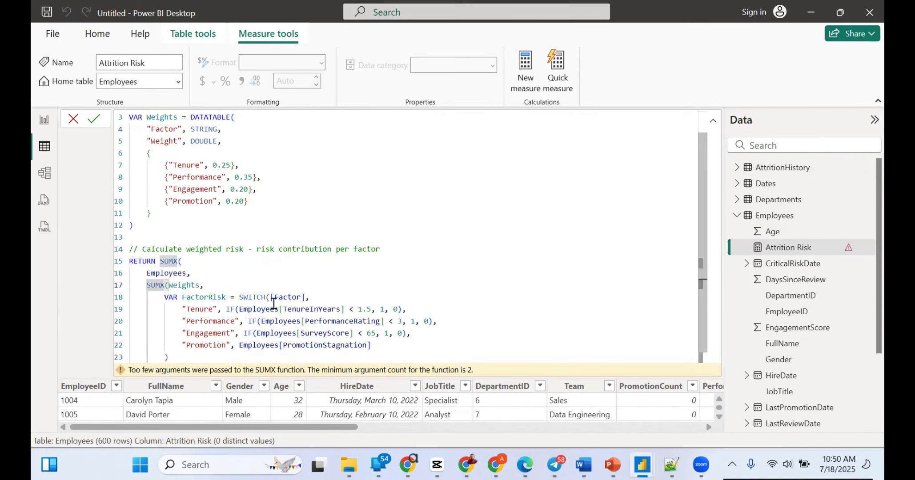
pyautogui.press('Right')
pyautogui.scroll(-1, 417, 305)
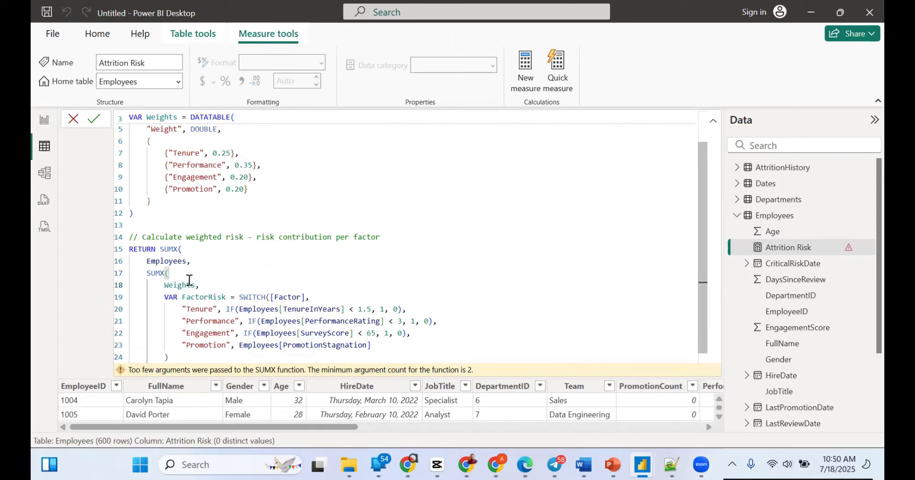
pyautogui.press('Return')
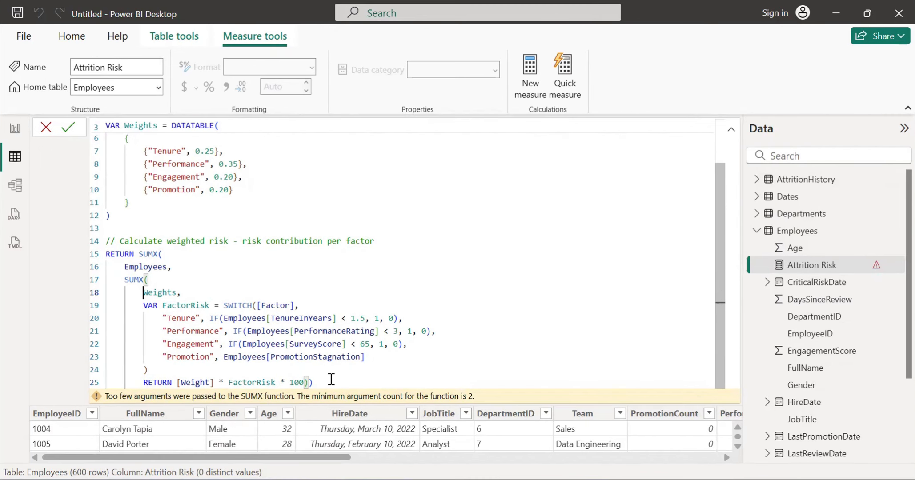
# - Close both SUMX functions with )) after FactorRisk * 100, commit the Attrition Risk measure and check its complete formula
pyautogui.click(334, 356)
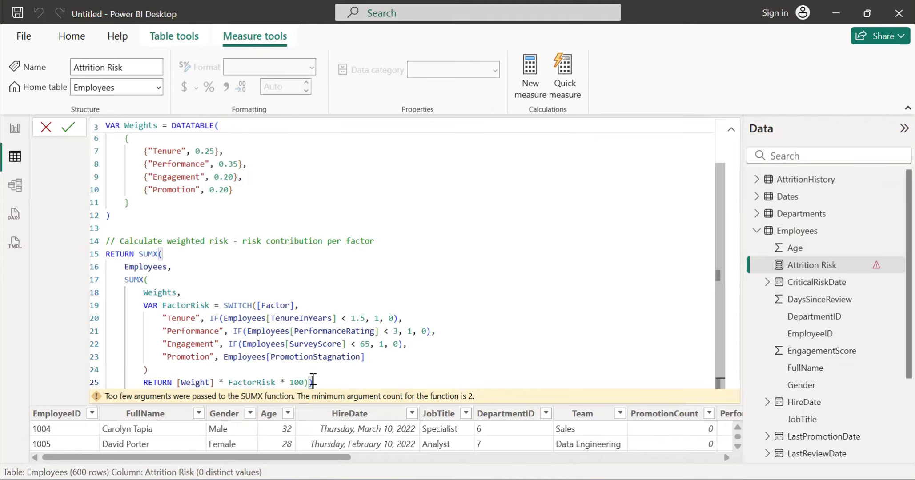
pyautogui.press('BackSpace')
pyautogui.write('))')
pyautogui.press('Return')
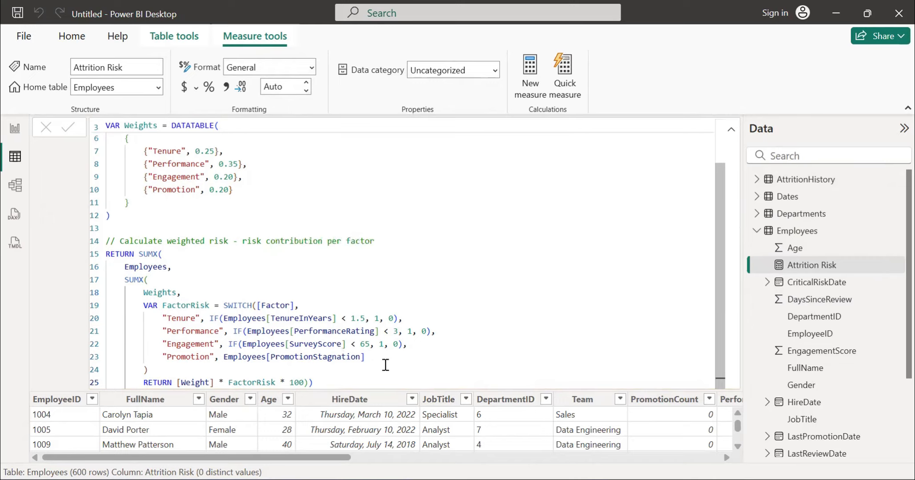
pyautogui.scroll(2, 319, 272)
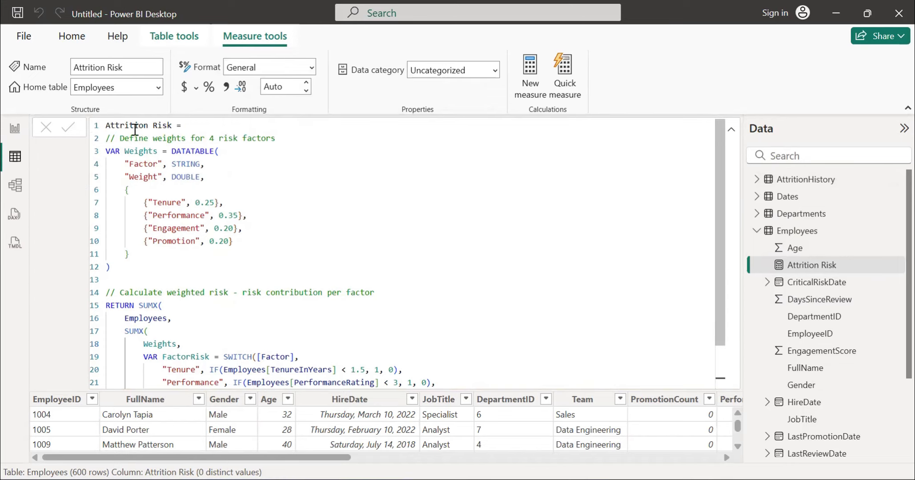
pyautogui.click(809, 268)
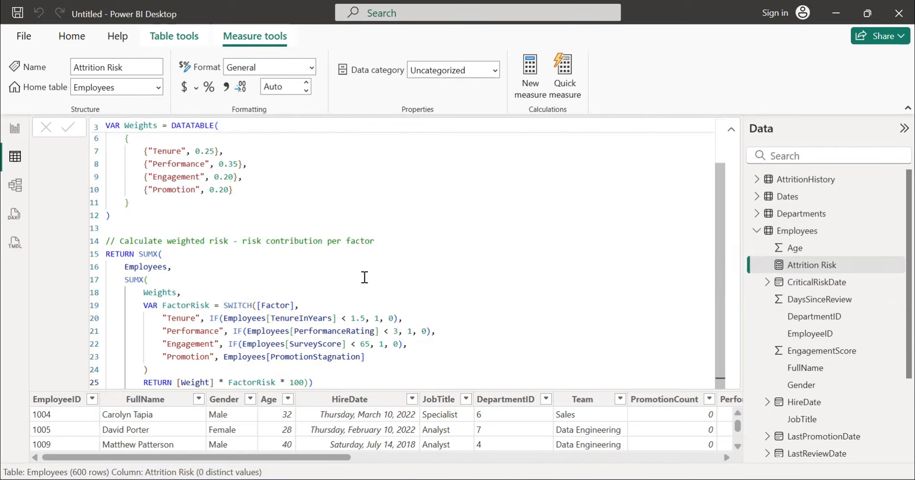
# - Start another measure in Employees, and copy the Risk Category DAX code, lines 35 to 42, from Notepad++
pyautogui.click(530, 77)
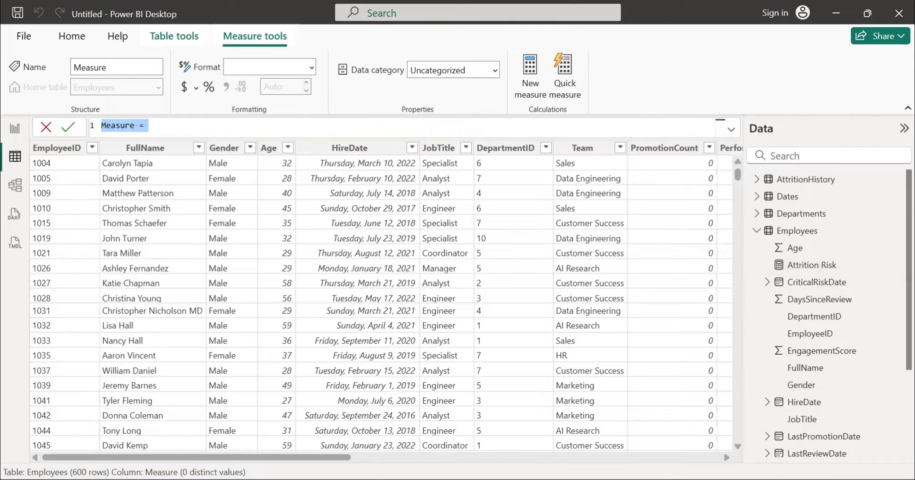
pyautogui.hotkey('alt', 'Tab')
pyautogui.scroll(-5, 293, 258)
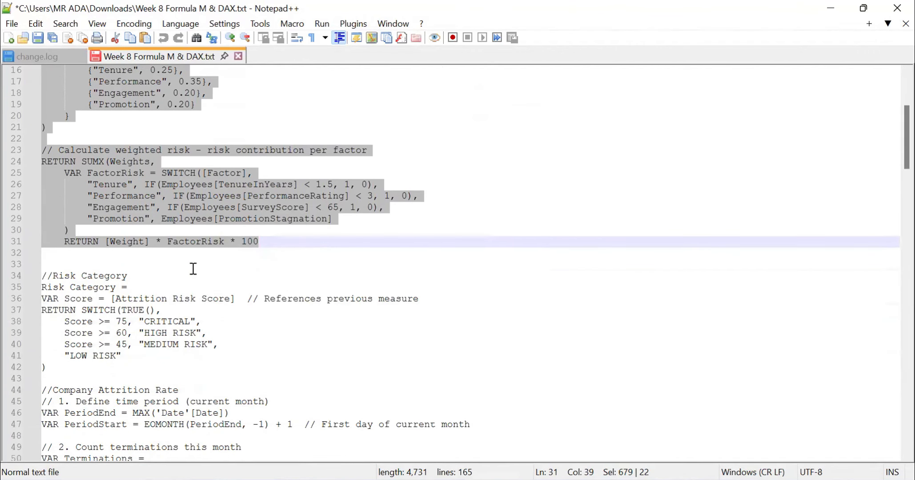
pyautogui.moveTo(71, 374); pyautogui.dragTo(27, 288)
pyautogui.hotkey('ctrl', 'c')
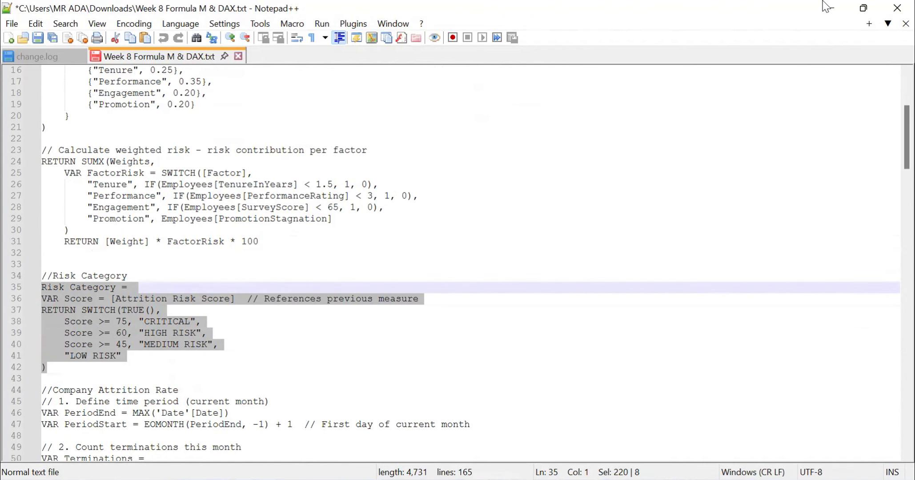
# - Return to Power BI Desktop and replace the new measure's default formula with the copied Risk Category code
pyautogui.click(864, 8)
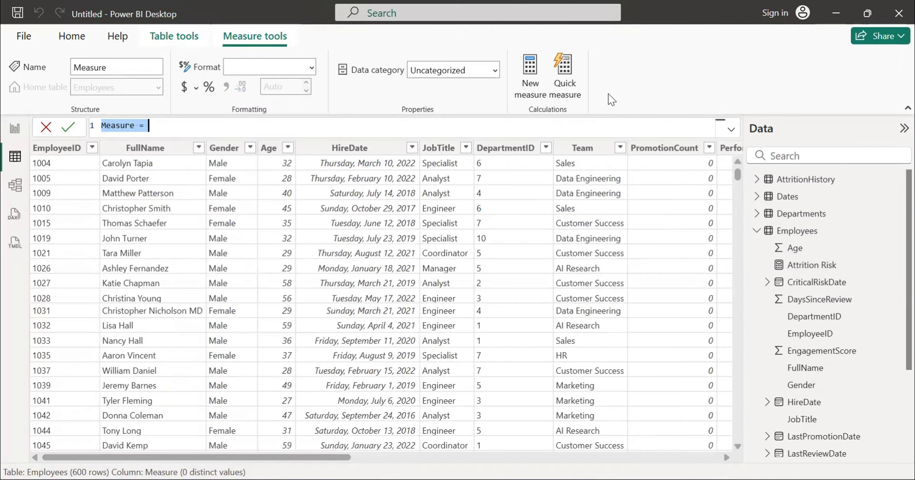
pyautogui.click(167, 125)
pyautogui.hotkey('ctrl', 'a')
pyautogui.hotkey('ctrl', 'v')
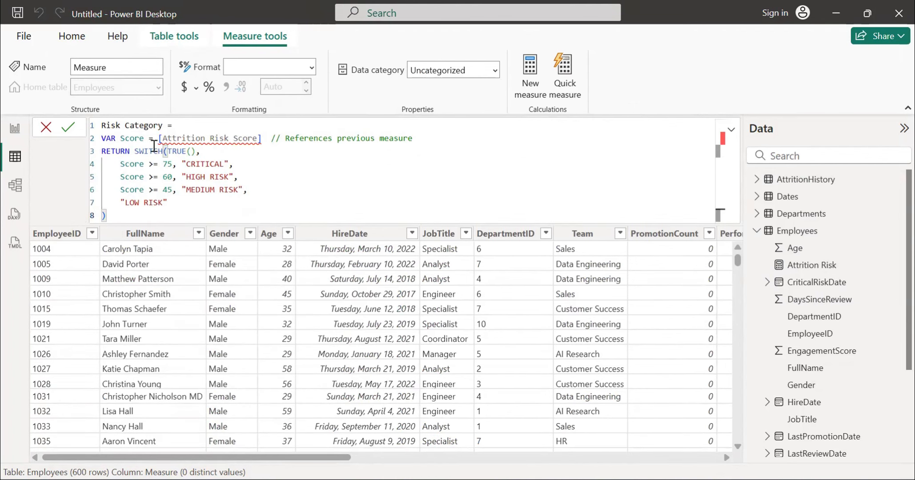
# - Change the Score variable's reference to [Attrition Risk] in the Risk Category measure and commit the formula
pyautogui.moveTo(183, 140)
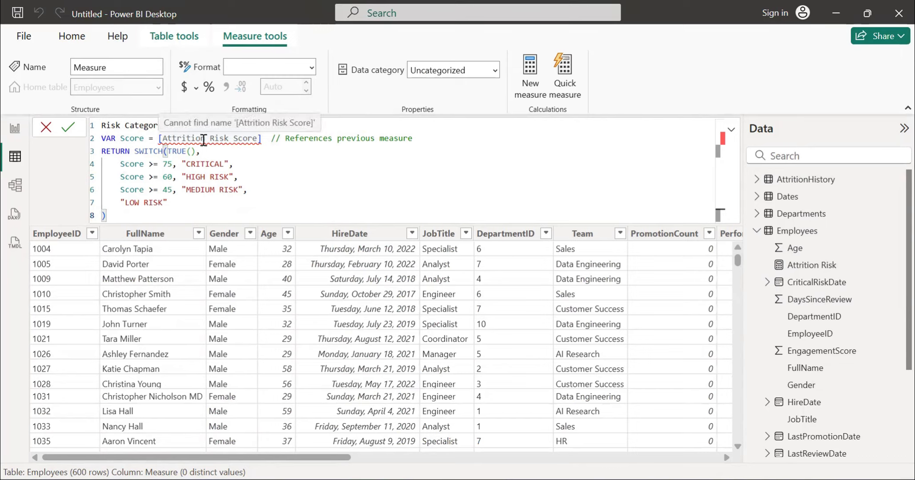
pyautogui.doubleClick(203, 140)
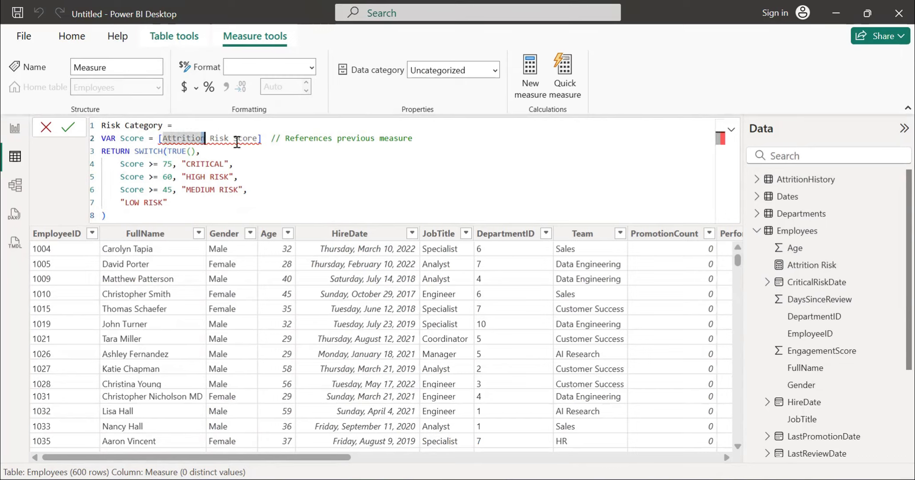
pyautogui.moveTo(235, 141)
pyautogui.click(230, 142)
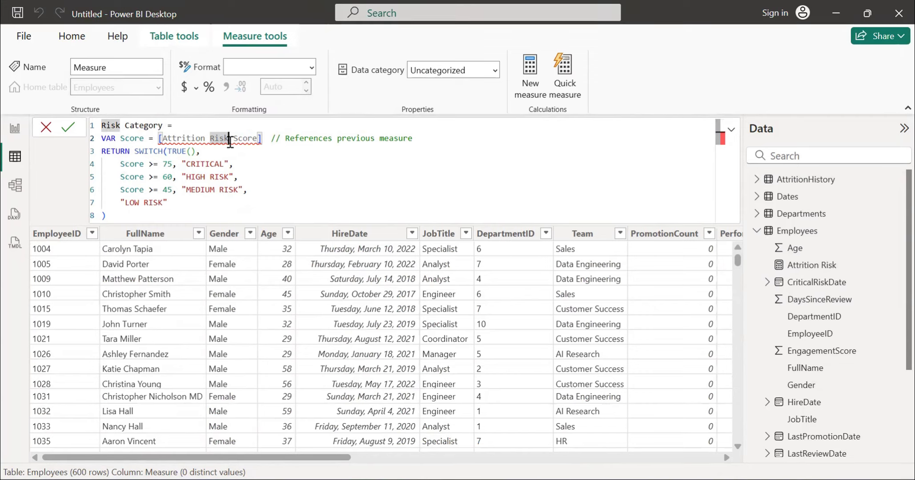
pyautogui.press('Right')
pyautogui.hotkey('ctrl', 'shift', 'Right')
pyautogui.press('BackSpace')
pyautogui.press('BackSpace')
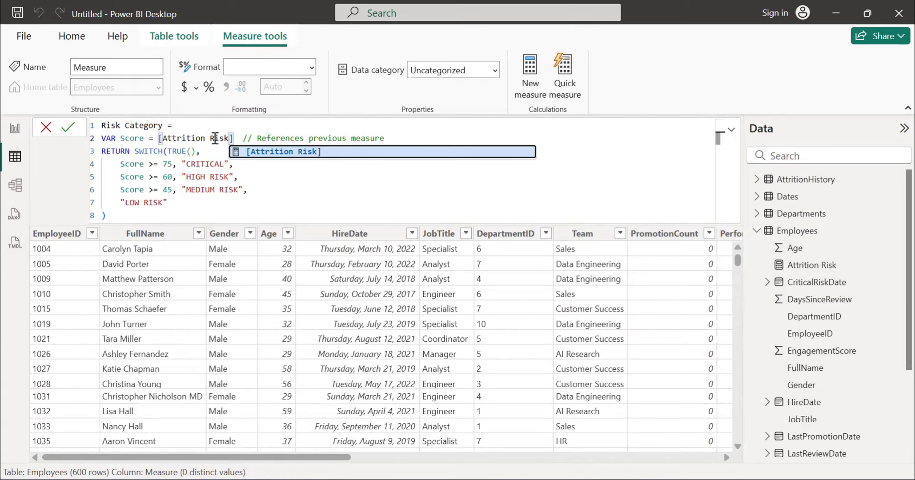
# - Rename the Attrition Risk measure in the Employees table to Attrition Risk Score
pyautogui.rightClick(810, 269)
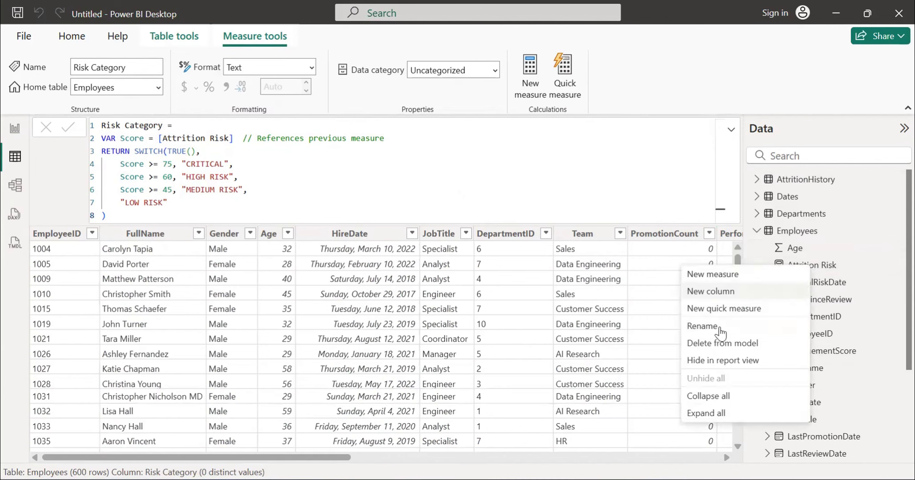
pyautogui.click(702, 326)
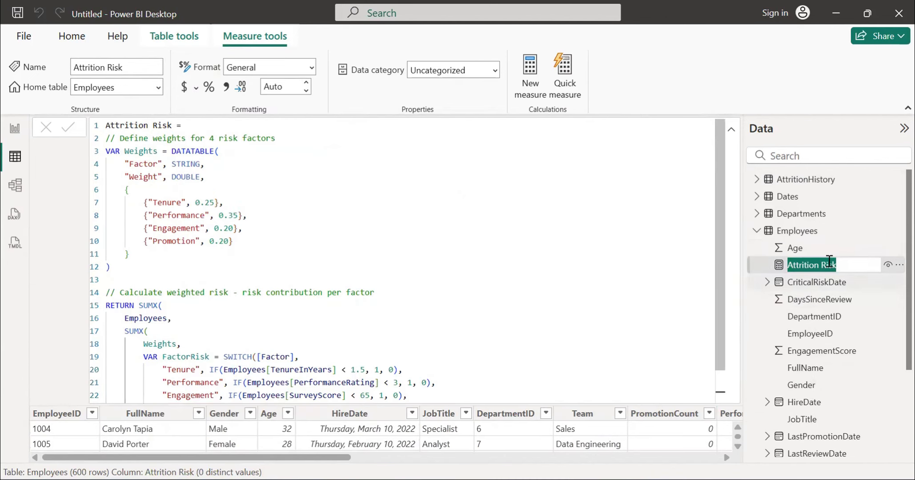
pyautogui.click(848, 270)
pyautogui.write('Score')
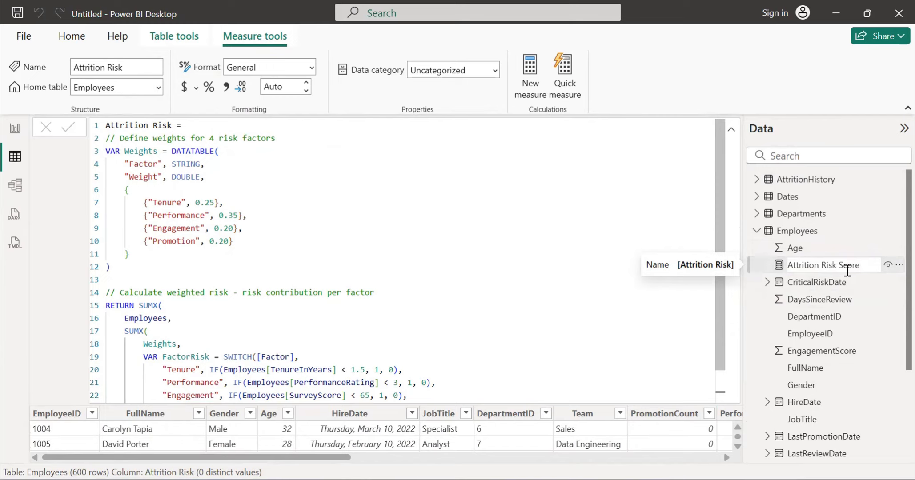
pyautogui.press('Return')
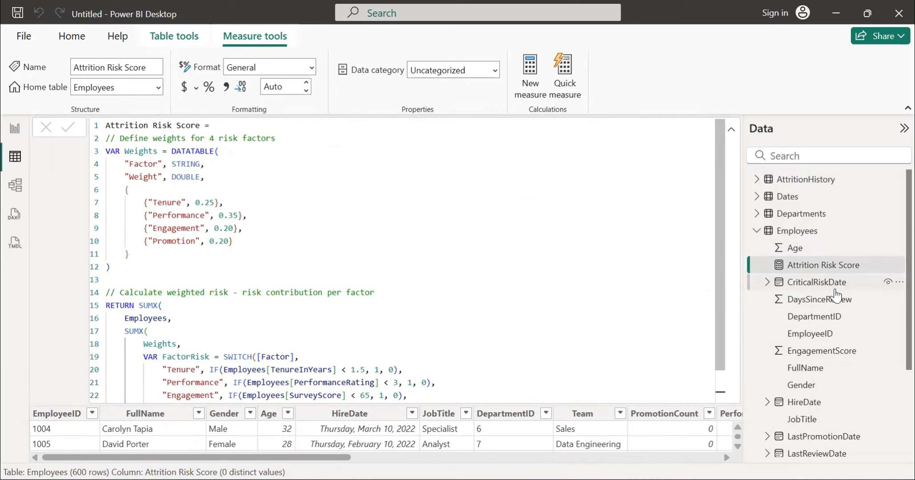
# - Review the Risk Category formula's measure reference and thresholds alongside the factor weights and SUMX logic in Attrition Risk Score
pyautogui.scroll(-5, 836, 294)
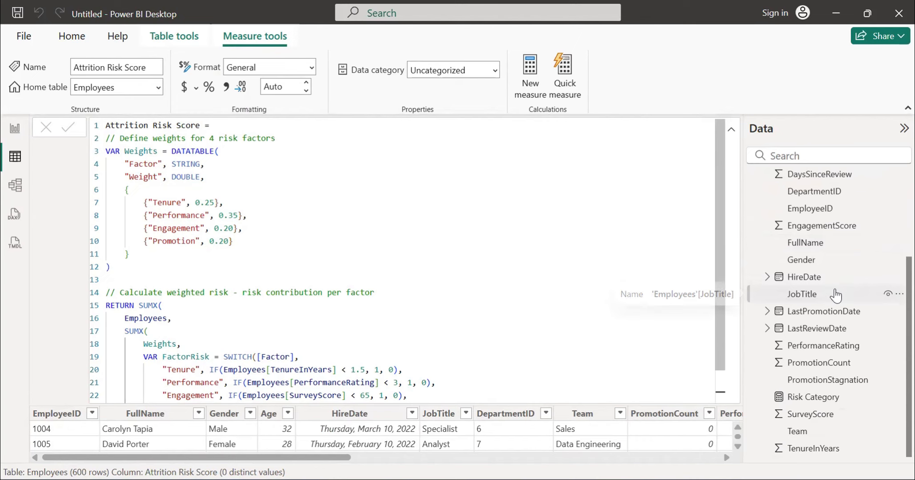
pyautogui.click(816, 398)
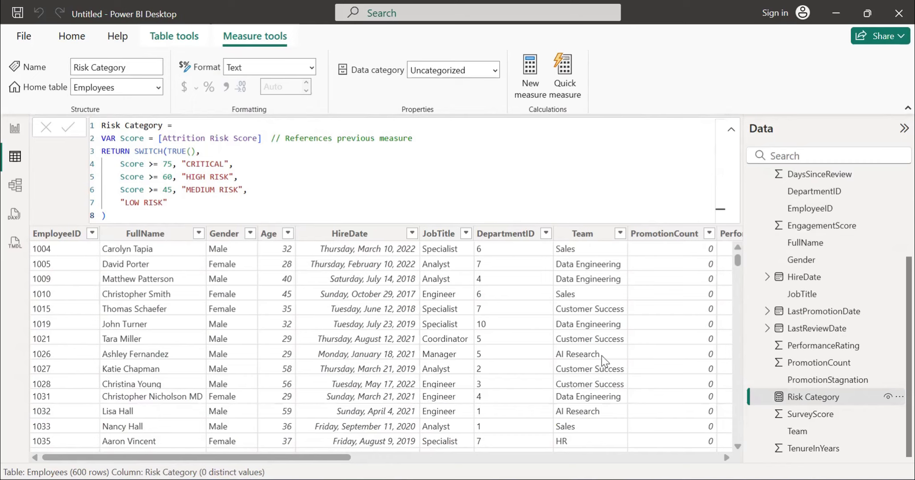
pyautogui.scroll(3, 809, 299)
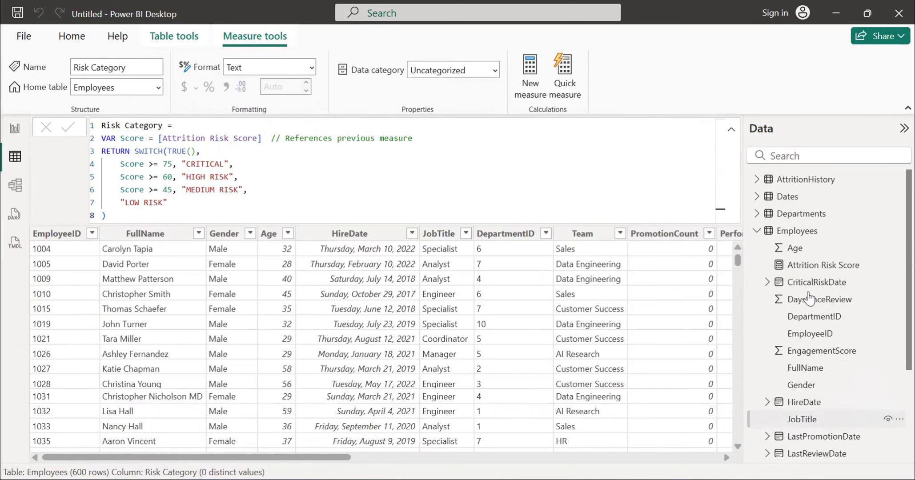
pyautogui.click(810, 267)
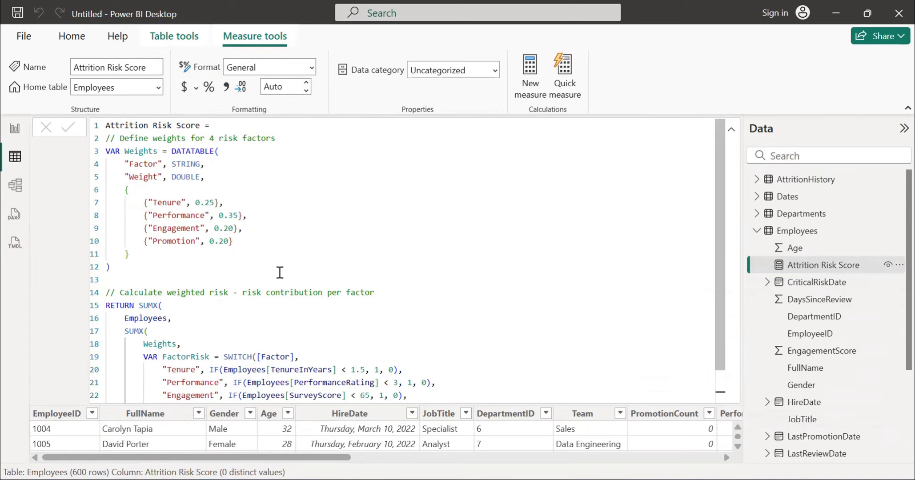
pyautogui.scroll(-1, 280, 272)
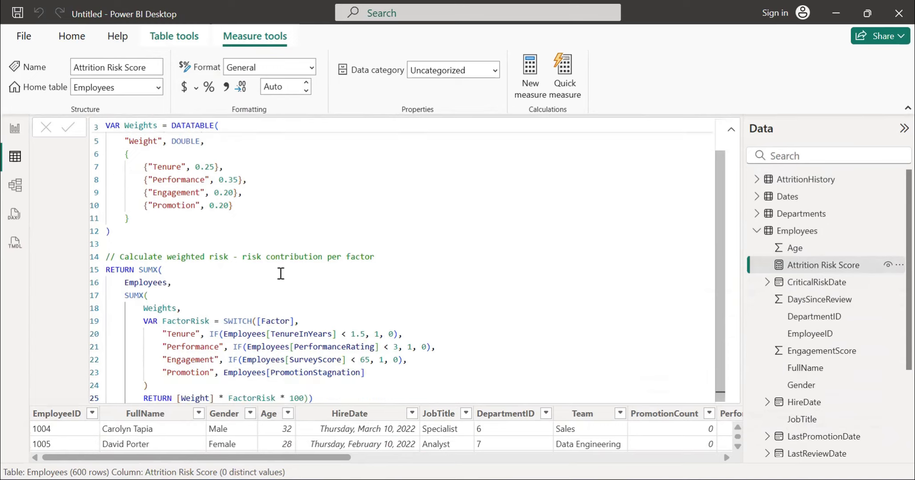
pyautogui.scroll(1, 280, 273)
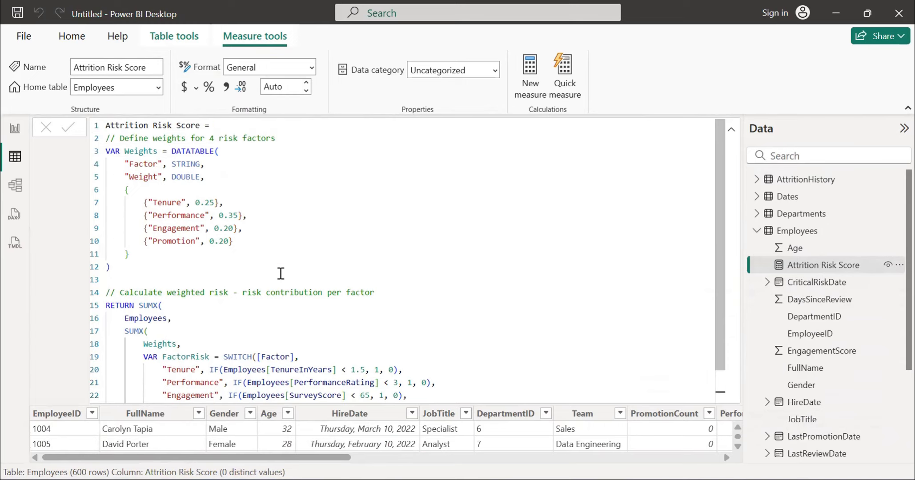
pyautogui.scroll(-1, 281, 273)
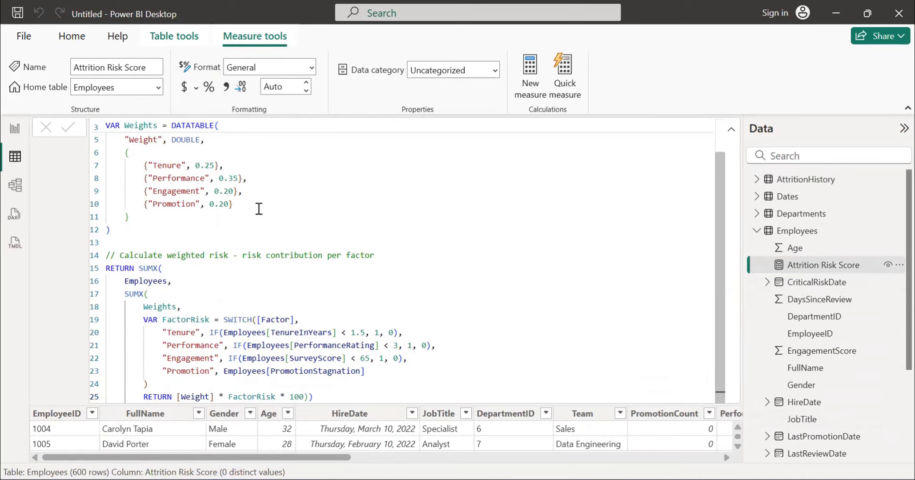
pyautogui.scroll(1, 259, 209)
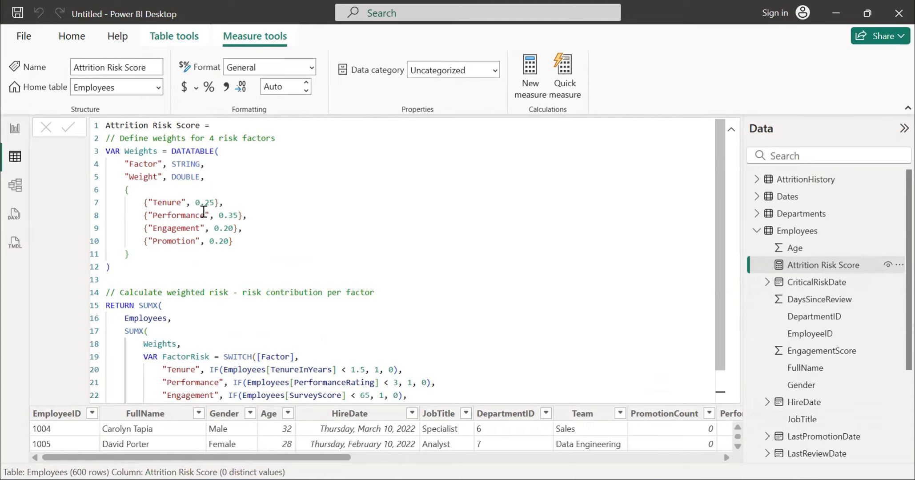
pyautogui.scroll(-2, 814, 332)
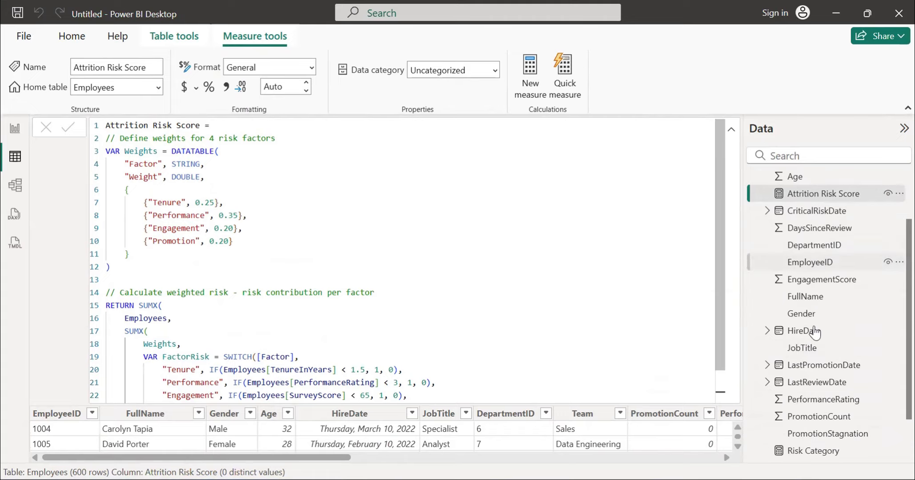
pyautogui.click(794, 452)
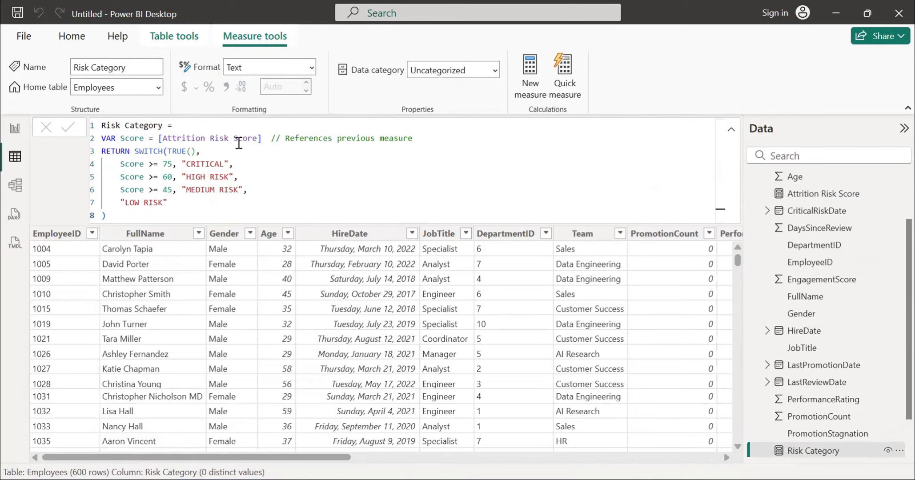
pyautogui.scroll(2, 820, 331)
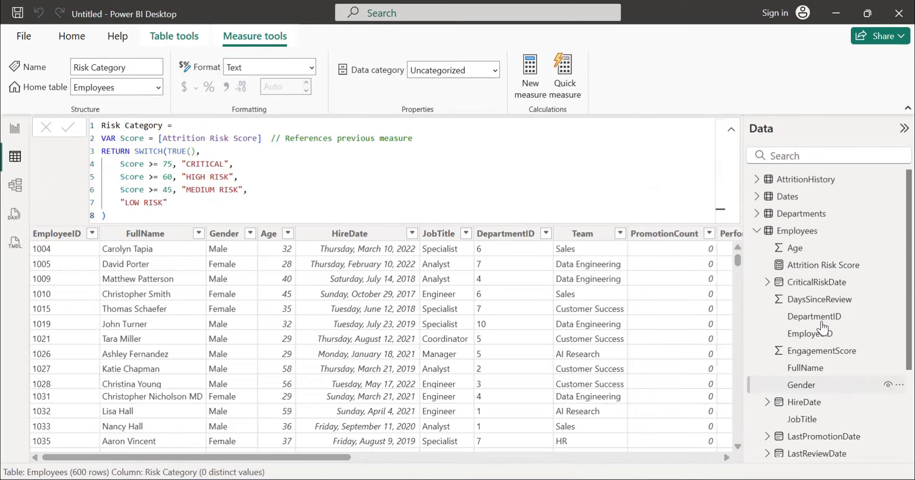
# - Collapse Employees and open the AttritionHistory table, then copy the Company Attrition Rate DAX code from line 44 onward in Notepad++
pyautogui.click(758, 231)
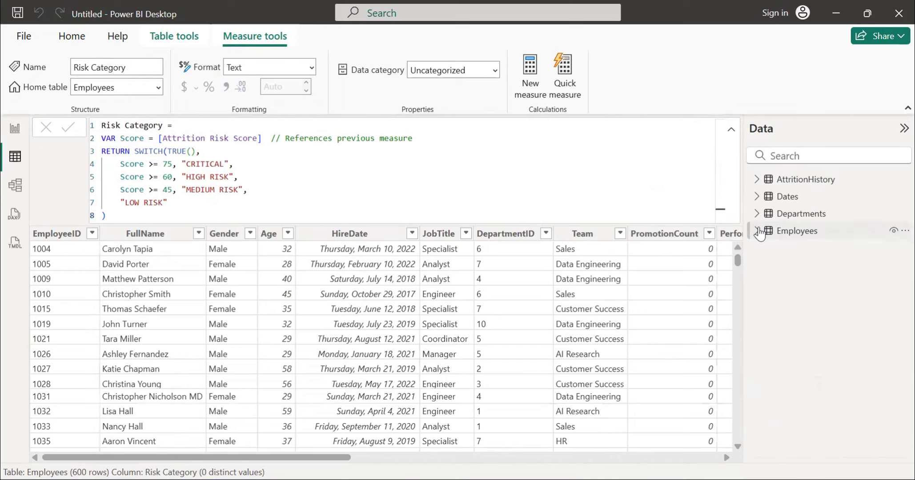
pyautogui.click(768, 187)
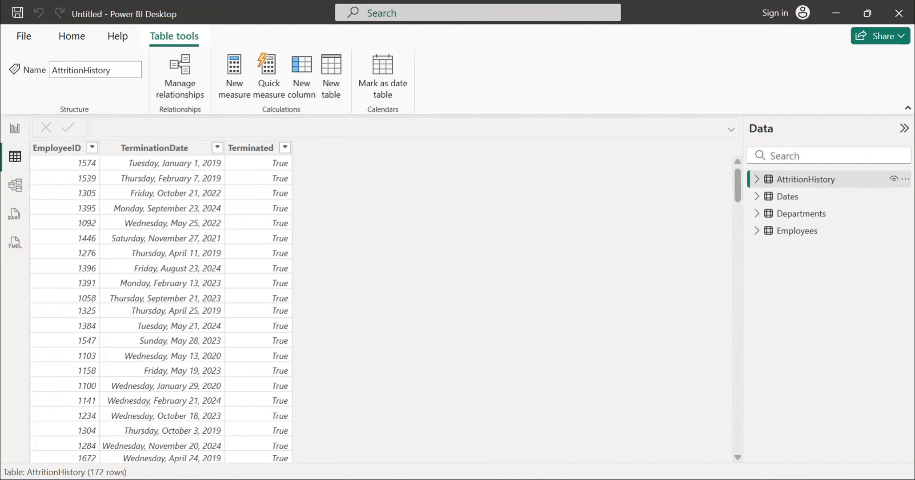
pyautogui.hotkey('alt', 'Tab')
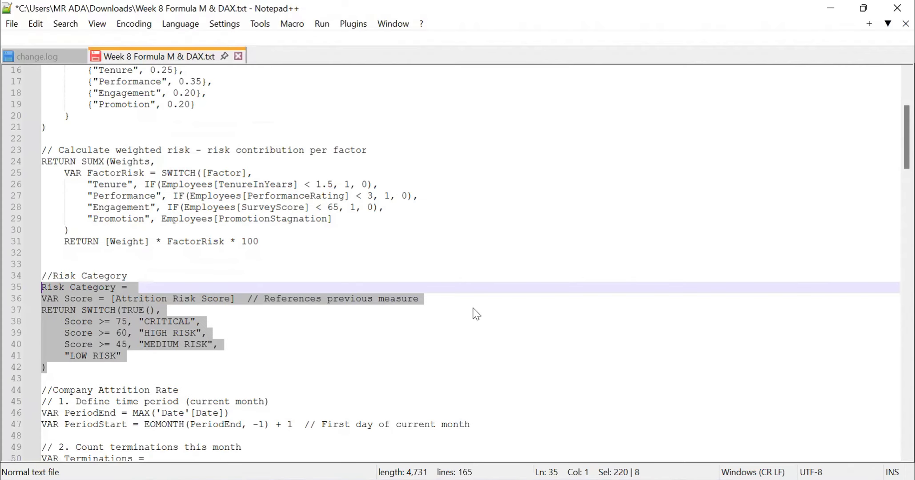
pyautogui.scroll(-4, 261, 297)
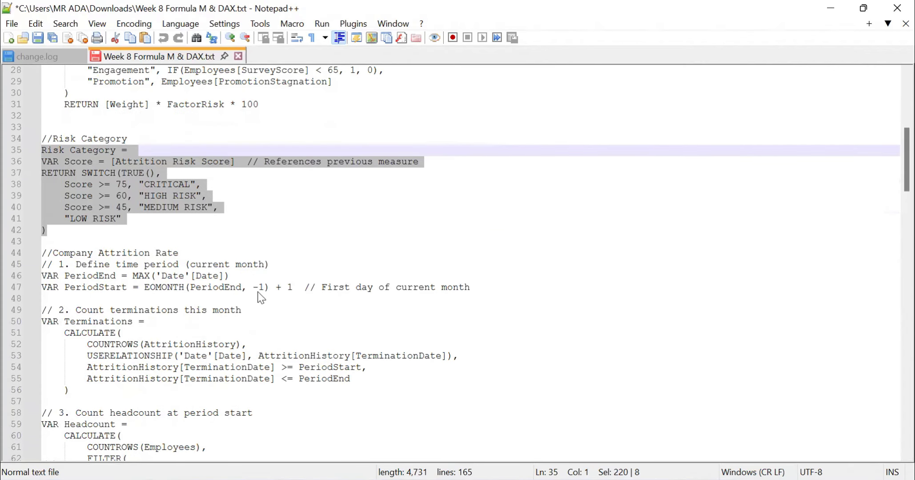
pyautogui.click(53, 253)
pyautogui.moveTo(53, 252); pyautogui.dragTo(263, 436)
pyautogui.hotkey('ctrl', 'c')
# - Return to Power BI Desktop and create an AttritionHistory measure from the copied code, adding = after the name Company Attrition Rate
pyautogui.click(831, 8)
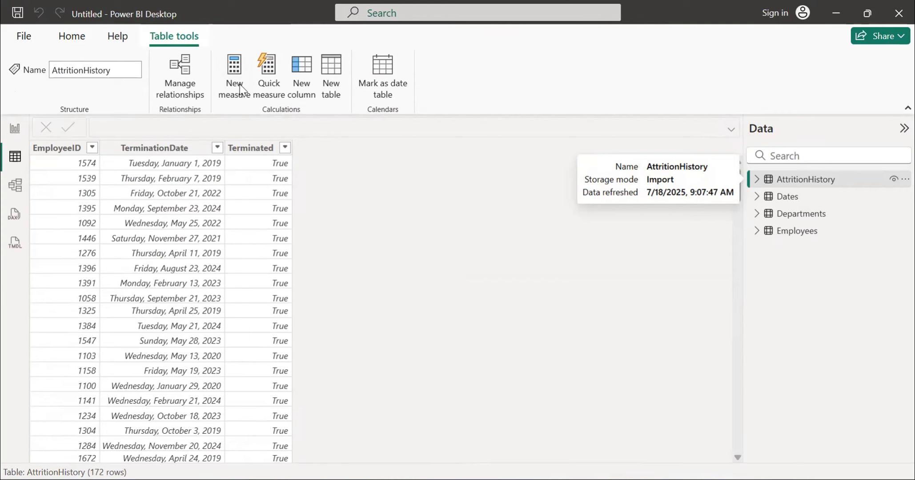
pyautogui.click(240, 89)
pyautogui.click(167, 128)
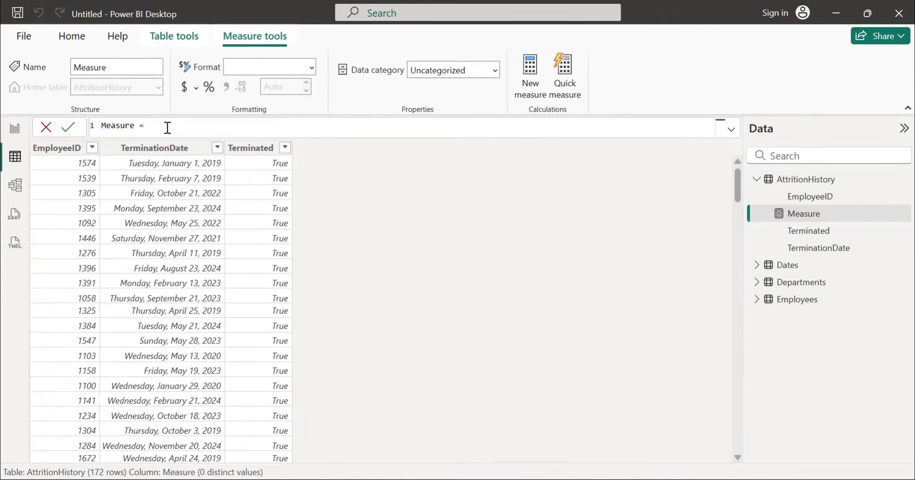
pyautogui.hotkey('ctrl', 'a')
pyautogui.hotkey('ctrl', 'v')
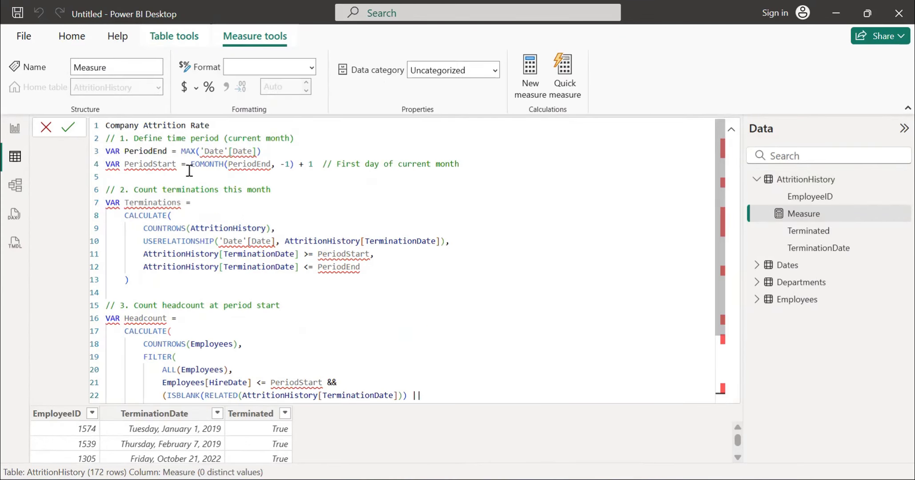
pyautogui.doubleClick(217, 128)
pyautogui.click(218, 128)
pyautogui.write('=')
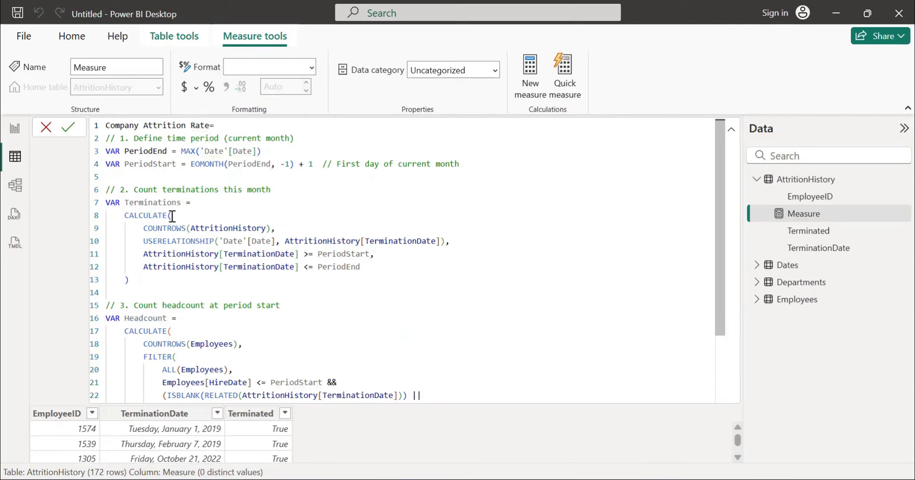
# - Examine the Company Attrition Rate formula's period, Terminations and Headcount variables, including its 'Date'[Date] references
pyautogui.scroll(-2, 169, 311)
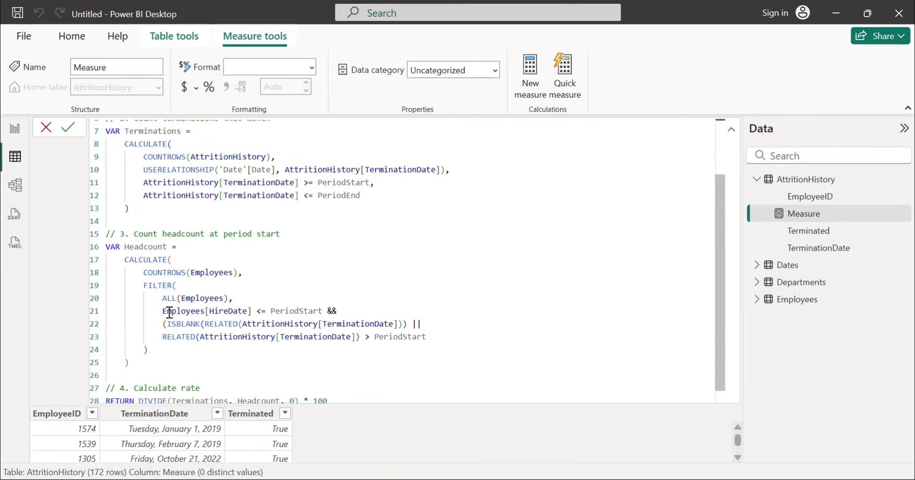
pyautogui.scroll(2, 224, 364)
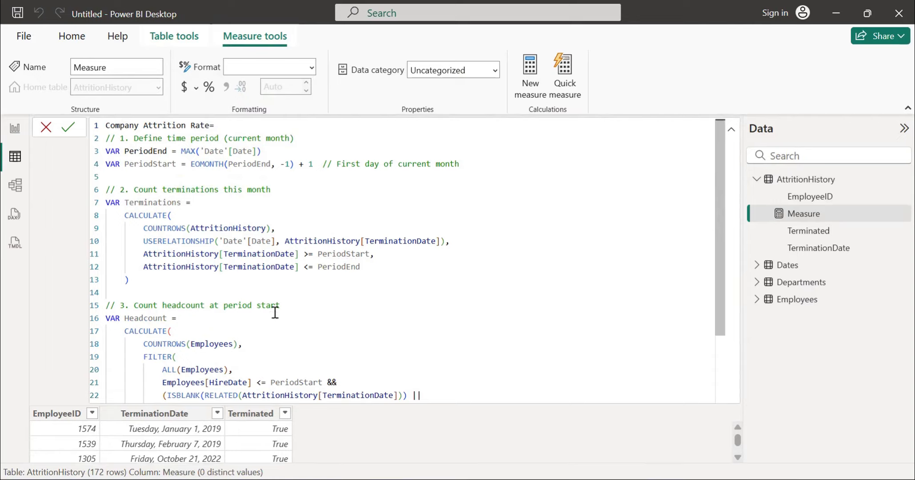
pyautogui.scroll(-1, 275, 312)
pyautogui.scroll(1, 249, 289)
pyautogui.scroll(-2, 216, 235)
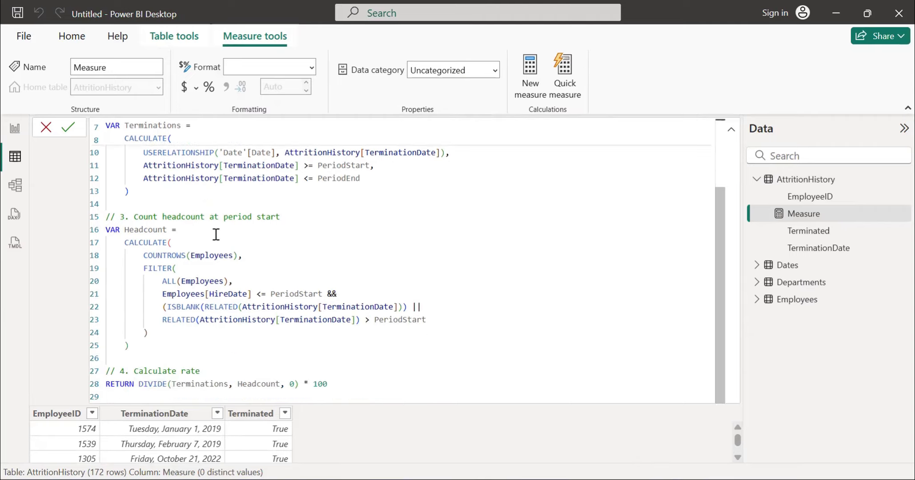
pyautogui.scroll(2, 216, 235)
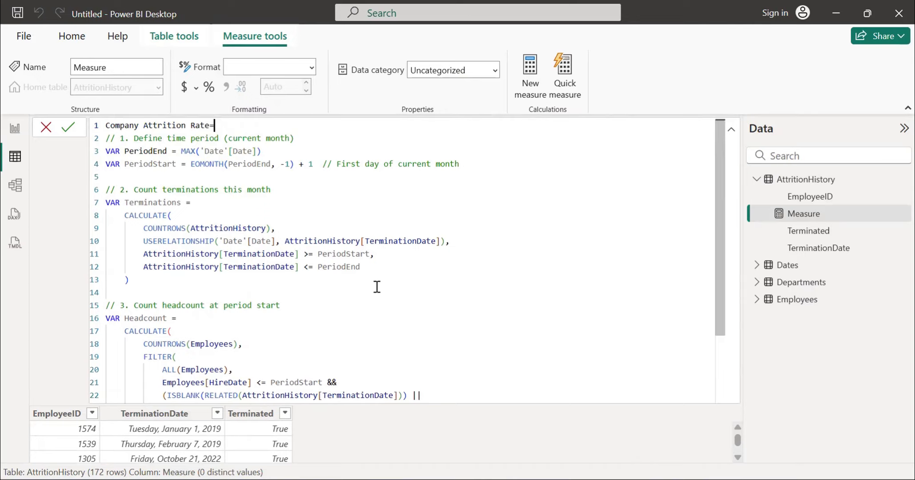
pyautogui.click(144, 148)
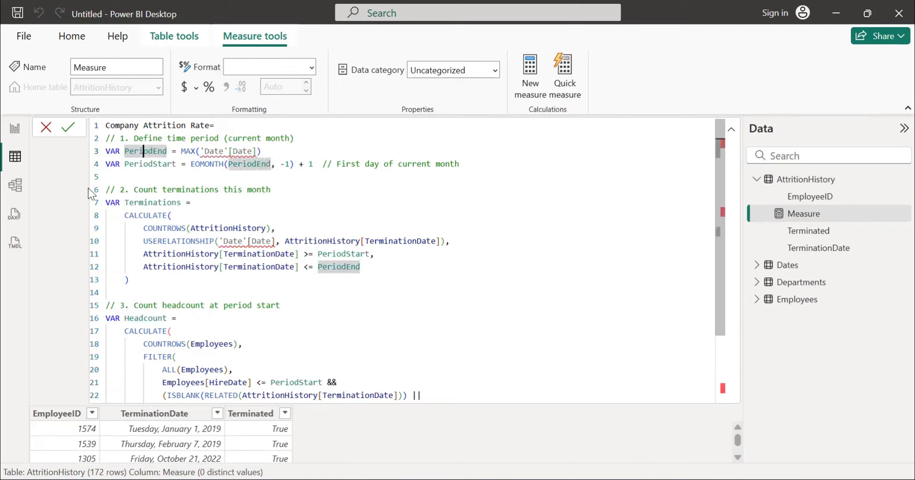
pyautogui.click(157, 164)
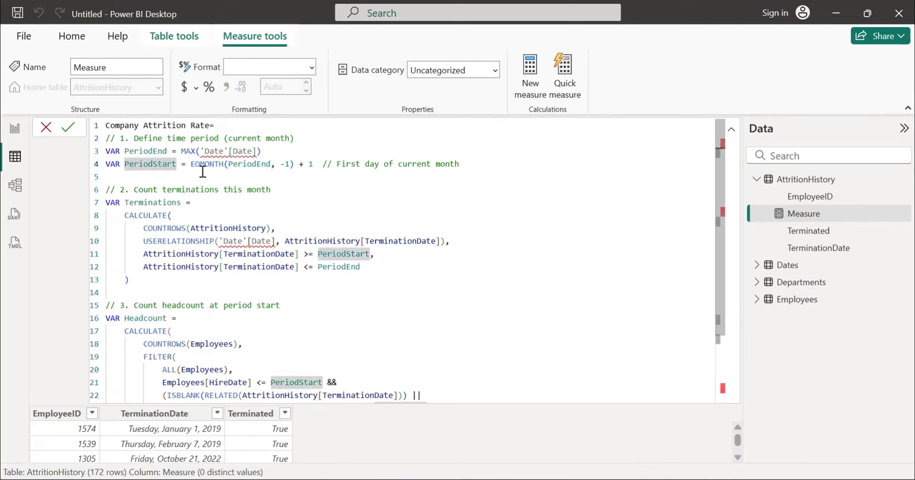
pyautogui.moveTo(216, 153)
pyautogui.click(157, 241)
pyautogui.moveTo(246, 242)
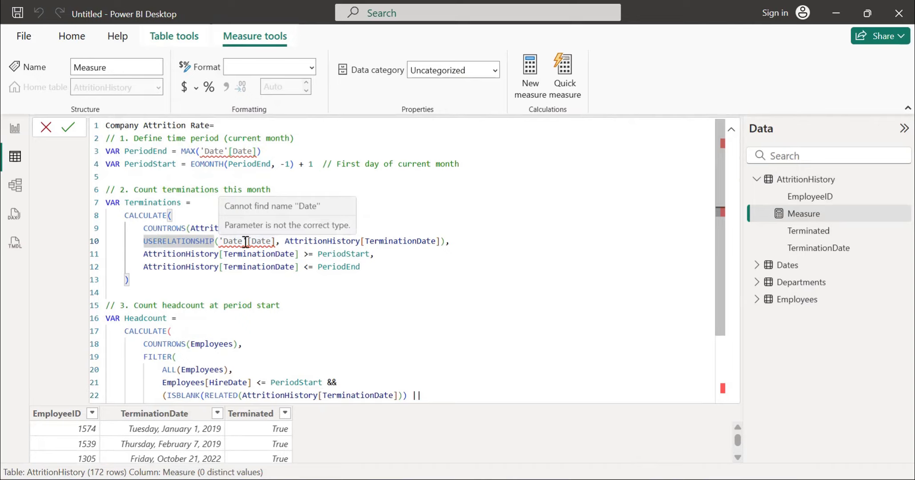
# - Commit the Company Attrition Rate formula and check its code from the USERELATIONSHIP arguments to the RETURN line
pyautogui.click(246, 241)
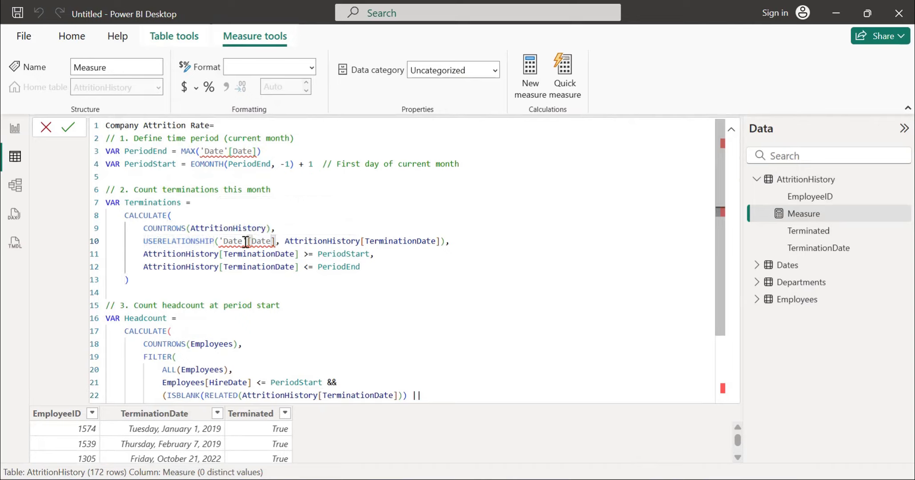
pyautogui.press('Return')
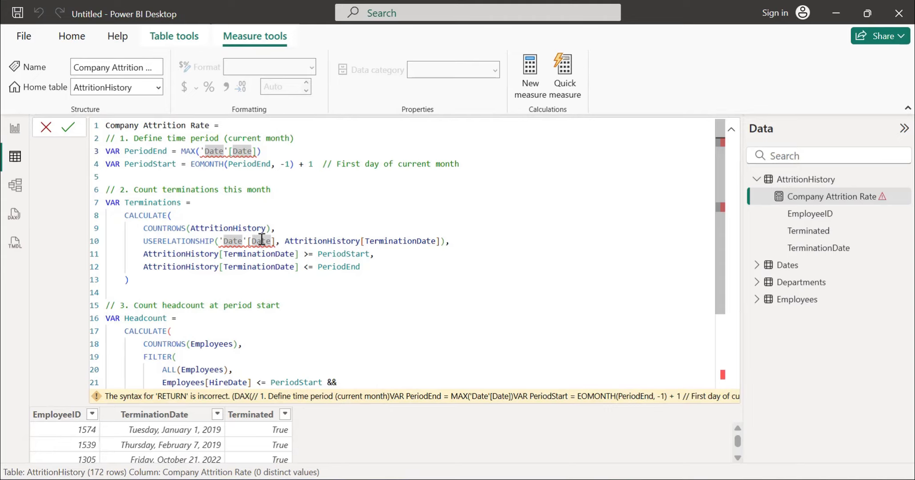
pyautogui.moveTo(262, 241)
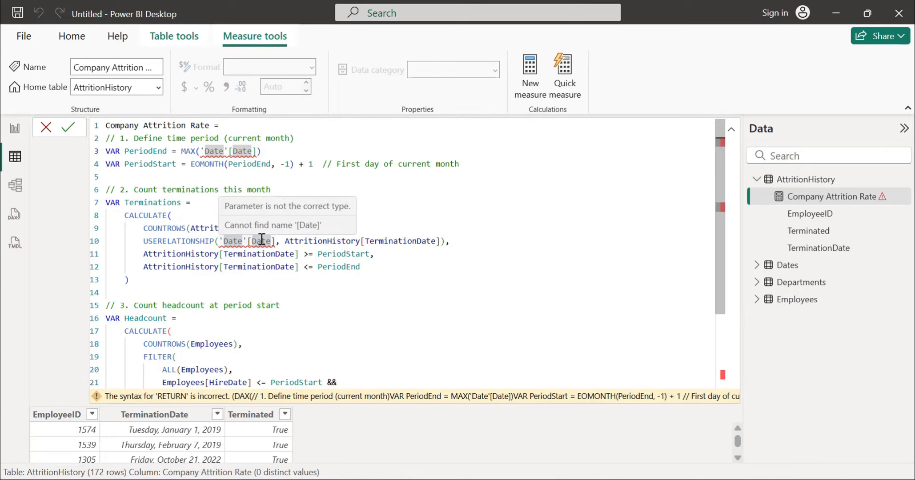
pyautogui.scroll(-1, 261, 240)
pyautogui.scroll(1, 262, 240)
pyautogui.scroll(-3, 262, 240)
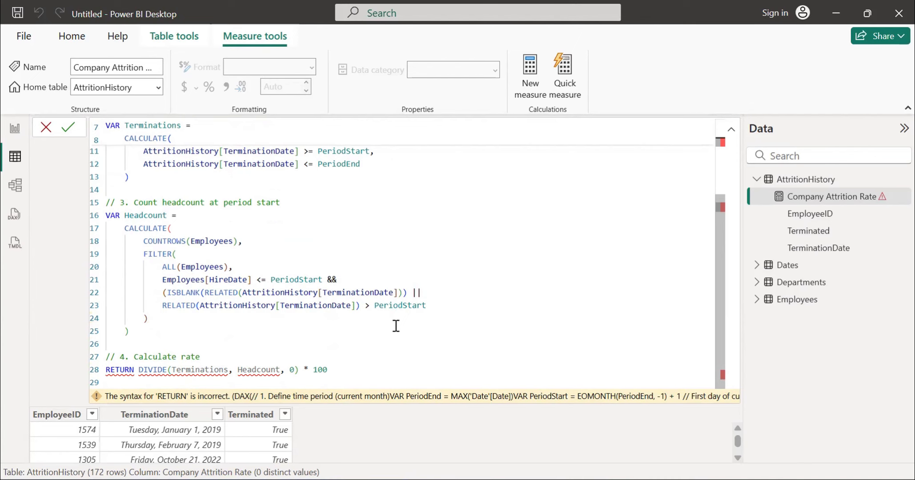
pyautogui.scroll(3, 582, 284)
# - Change 'Date' to 'Dates' in the PeriodEnd and USERELATIONSHIP references of the Company Attrition Rate formula
pyautogui.hotkey('ctrl', 'a')
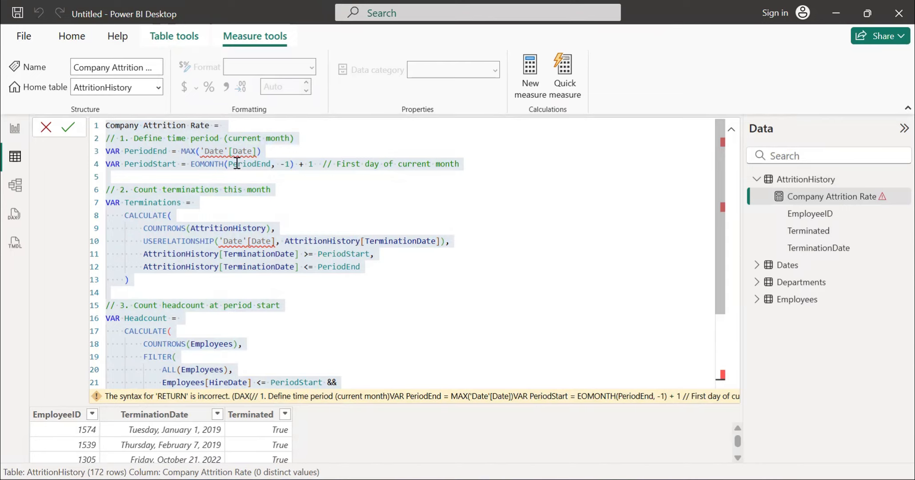
pyautogui.moveTo(222, 153)
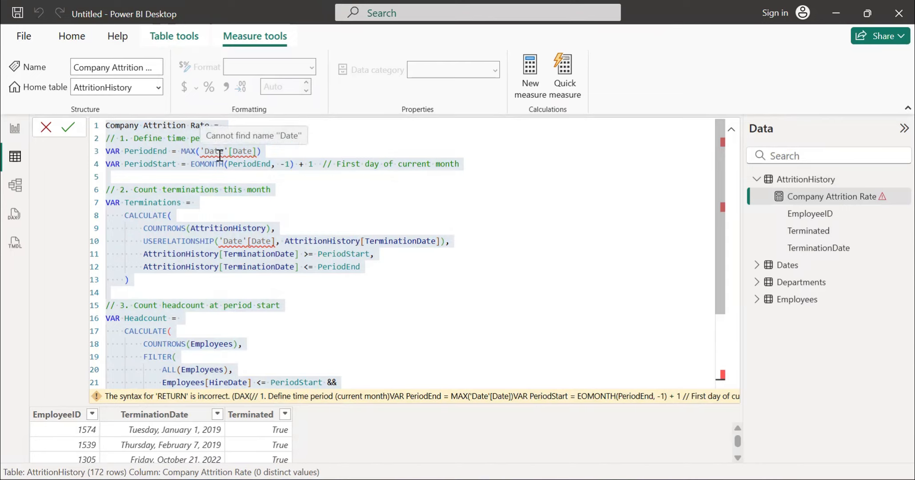
pyautogui.click(223, 154)
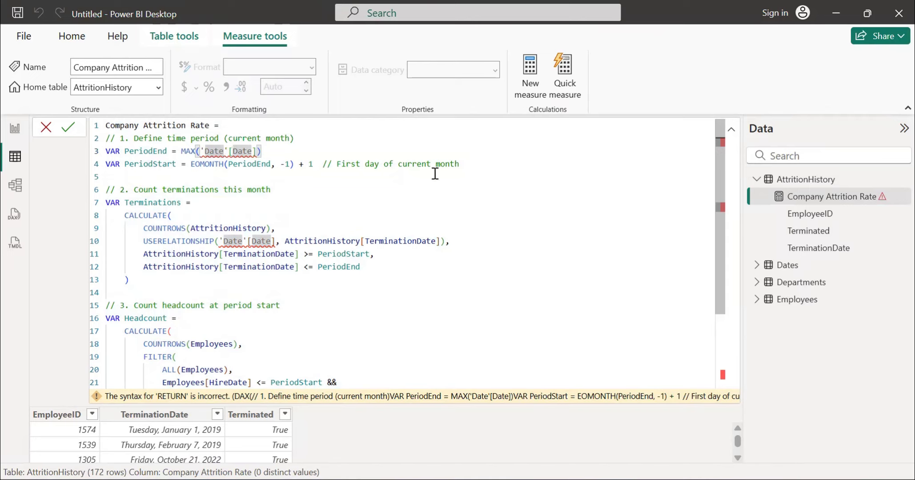
pyautogui.write('s')
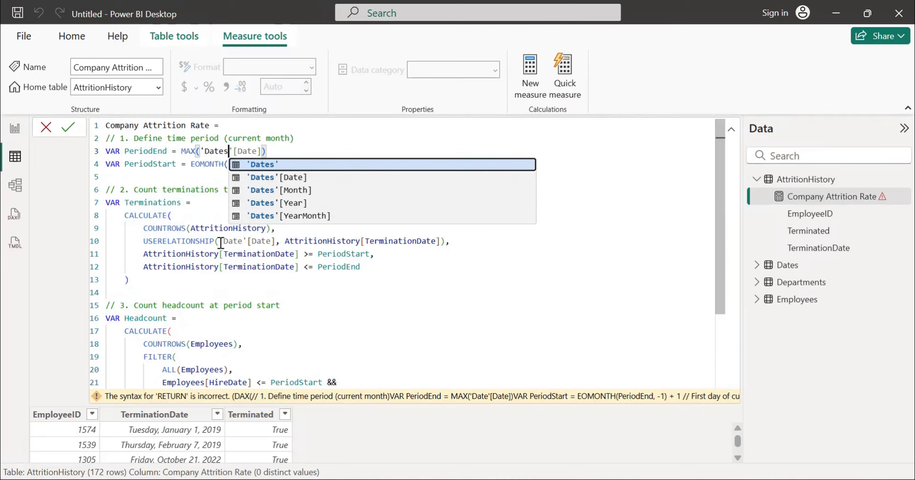
pyautogui.click(241, 241)
pyautogui.write('s')
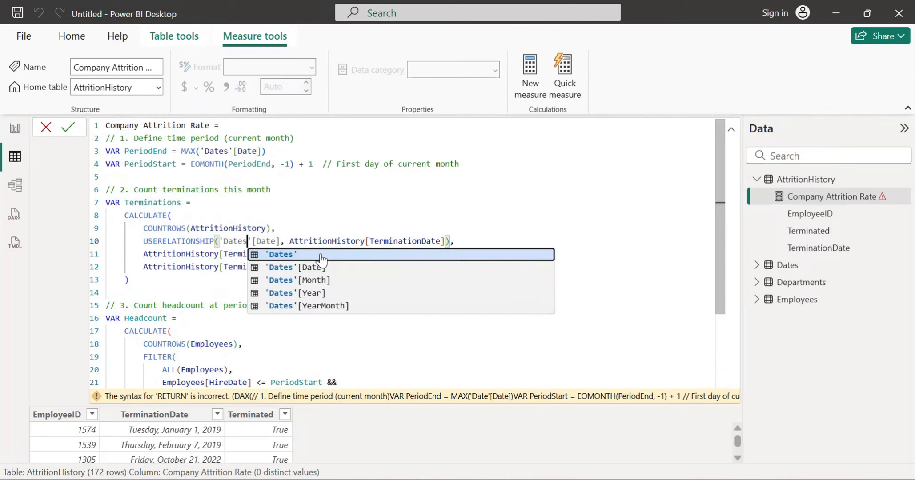
pyautogui.click(263, 214)
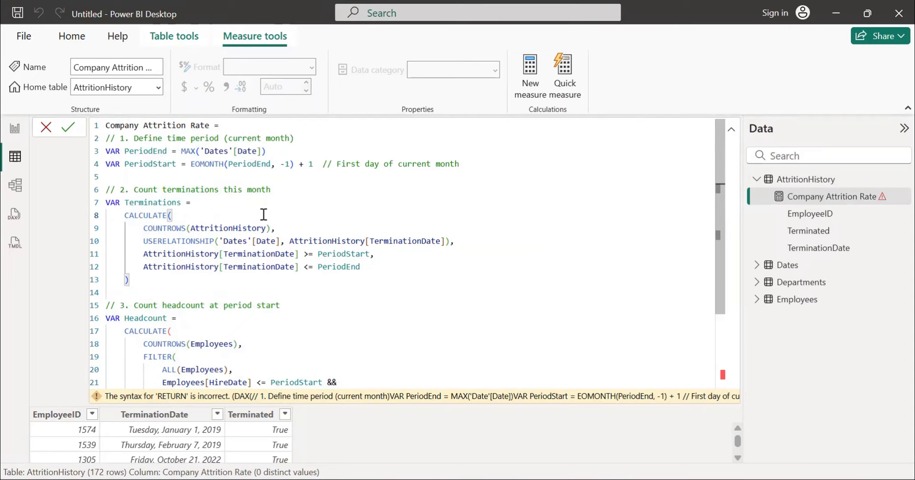
# - Add the missing closing parenthesis after PeriodStart on line 23 of the Headcount filter
pyautogui.scroll(-3, 262, 216)
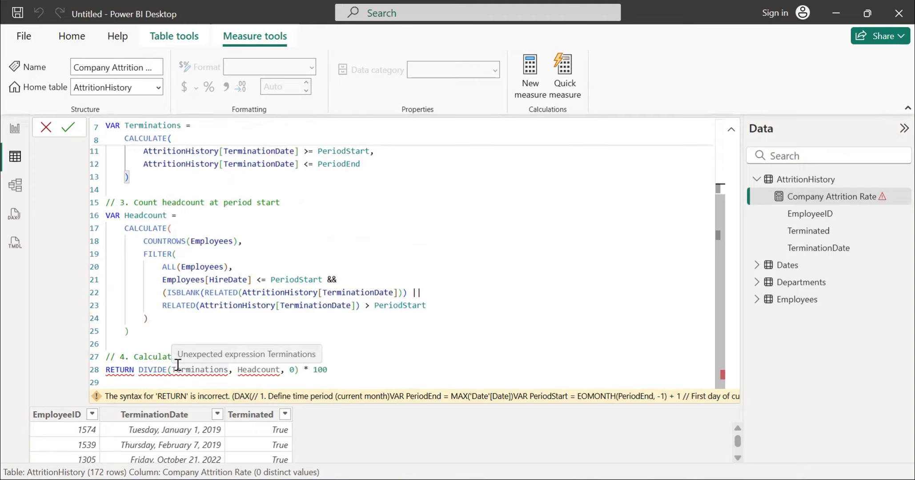
pyautogui.click(435, 307)
pyautogui.write(')')
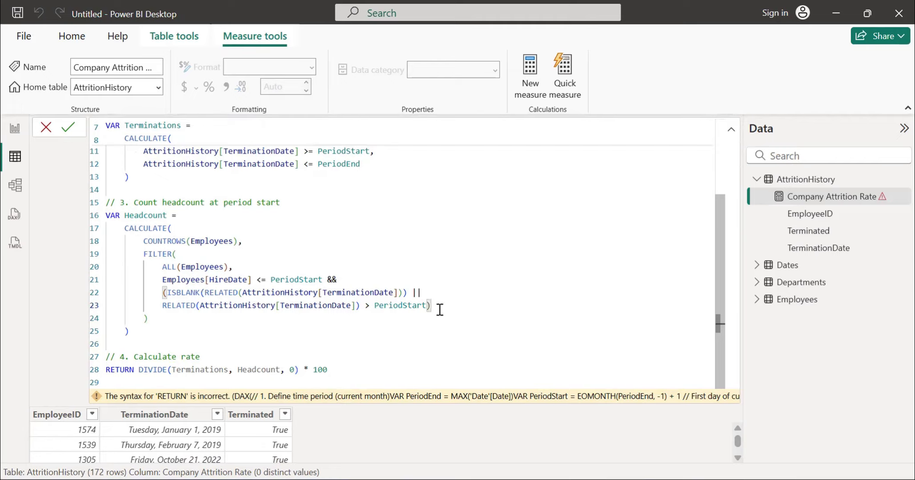
# - Check the Company Attrition Rate variables against the RETURN DIVIDE line, and commit the corrected measure
pyautogui.click(194, 370)
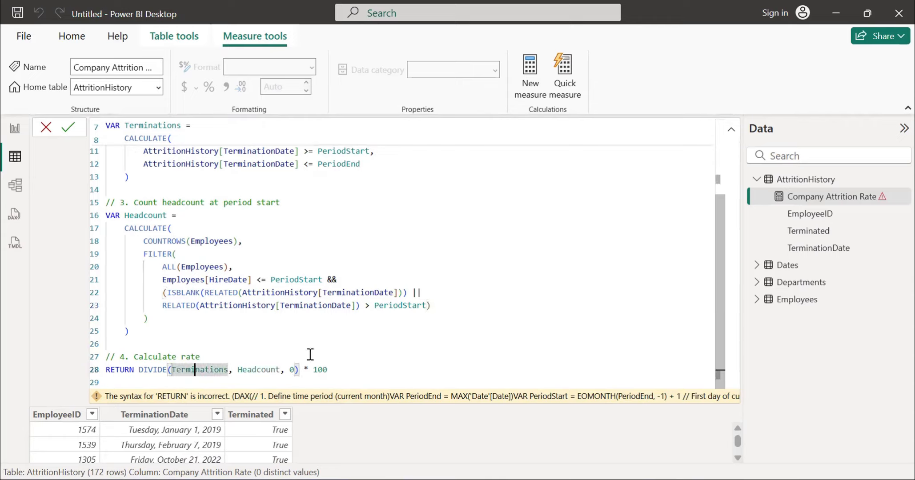
pyautogui.scroll(3, 254, 292)
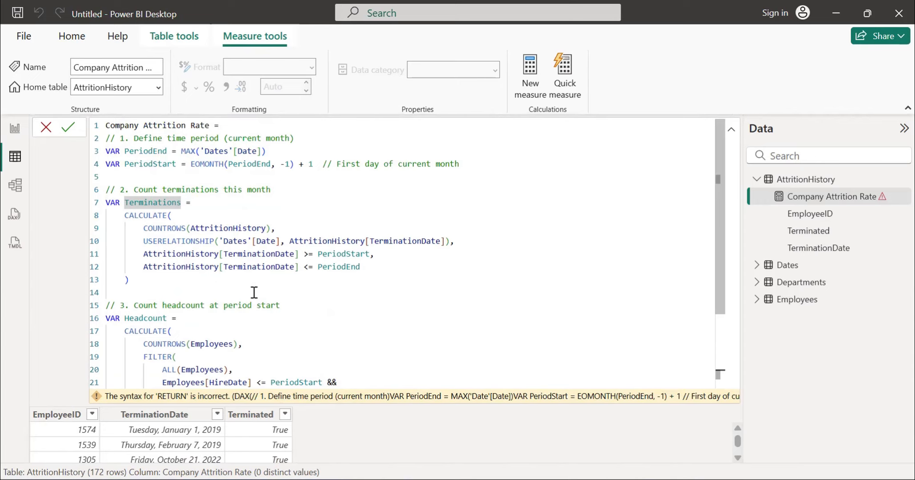
pyautogui.scroll(-3, 254, 292)
pyautogui.click(346, 354)
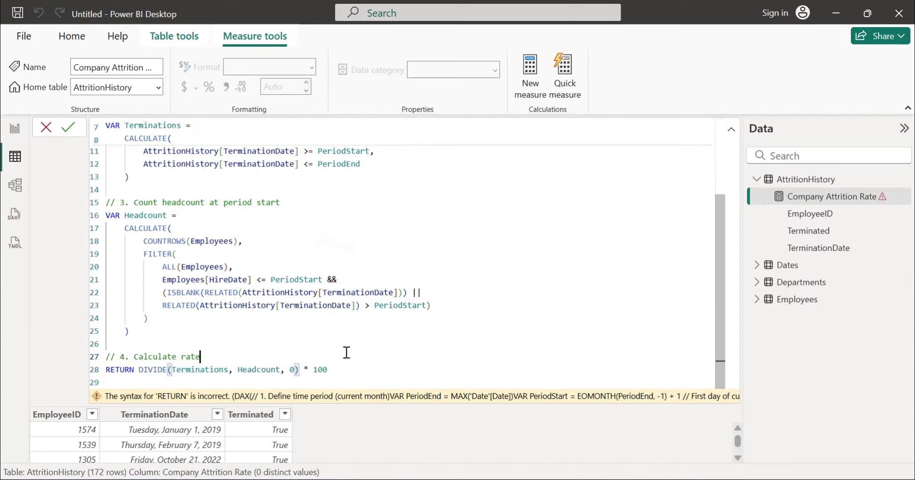
pyautogui.scroll(3, 354, 270)
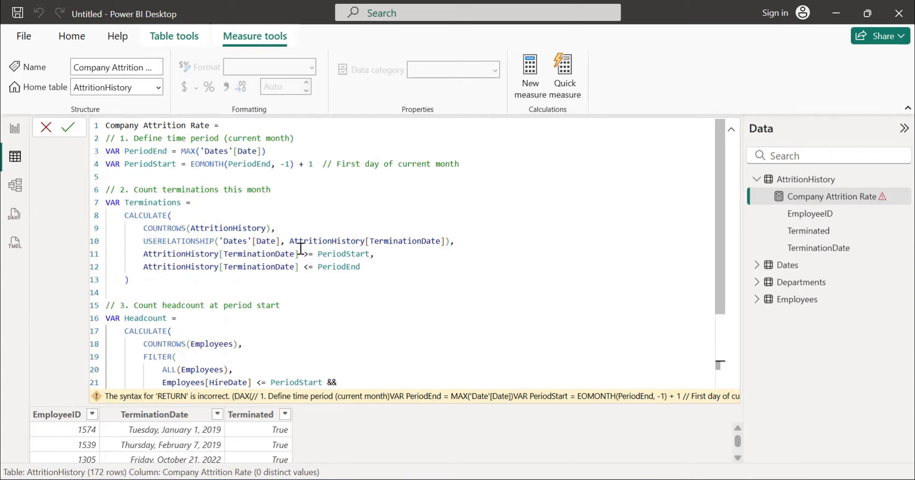
pyautogui.scroll(-3, 145, 173)
pyautogui.click(352, 365)
pyautogui.press('Return')
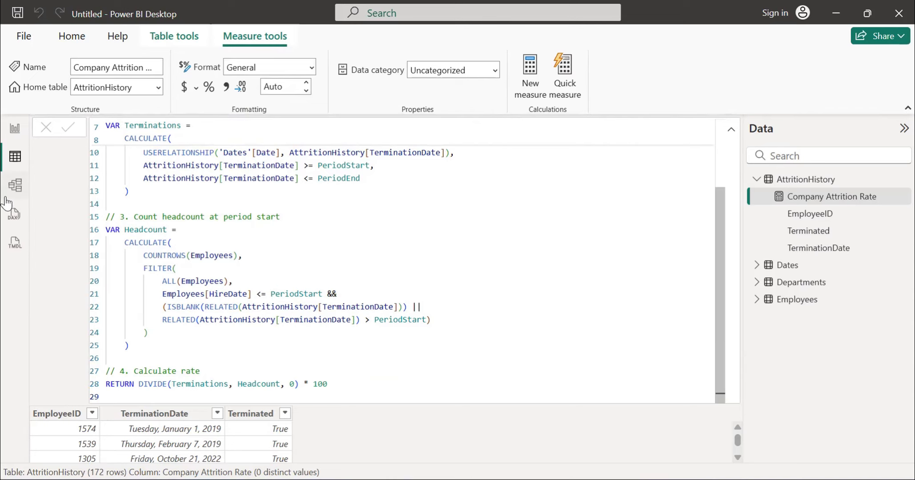
# - Check the relationship between AttritionHistory's TerminationDate and the Dates table in the data model diagram, then return to the table data
pyautogui.click(15, 186)
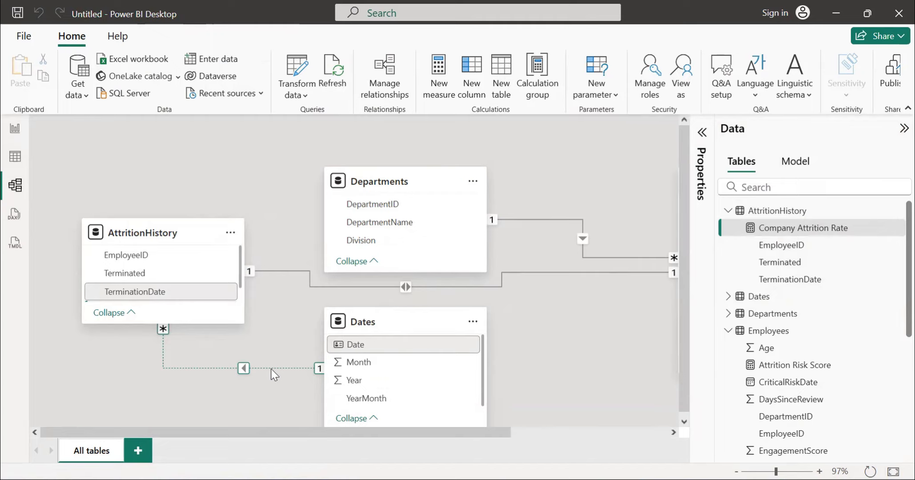
pyautogui.moveTo(368, 326)
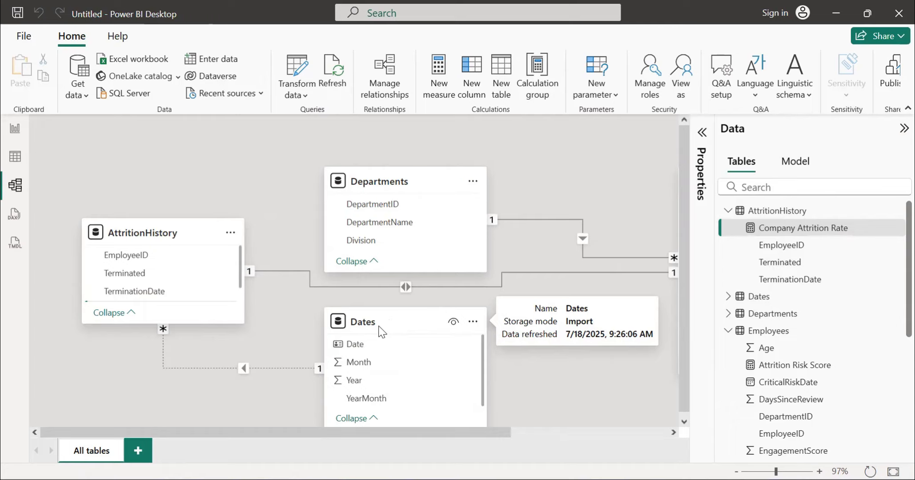
pyautogui.click(14, 156)
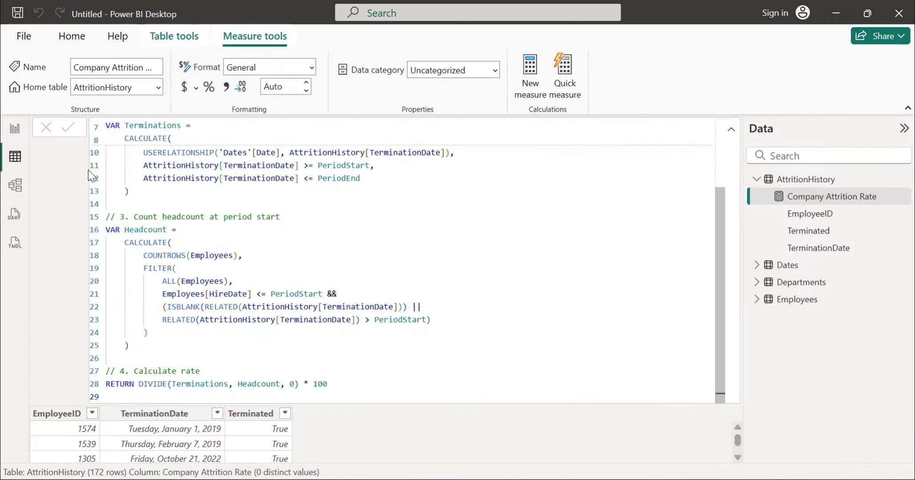
# - Collapse the formula editor and the AttritionHistory fields, open the Employees table and examine the filter values of its Team column
pyautogui.click(731, 129)
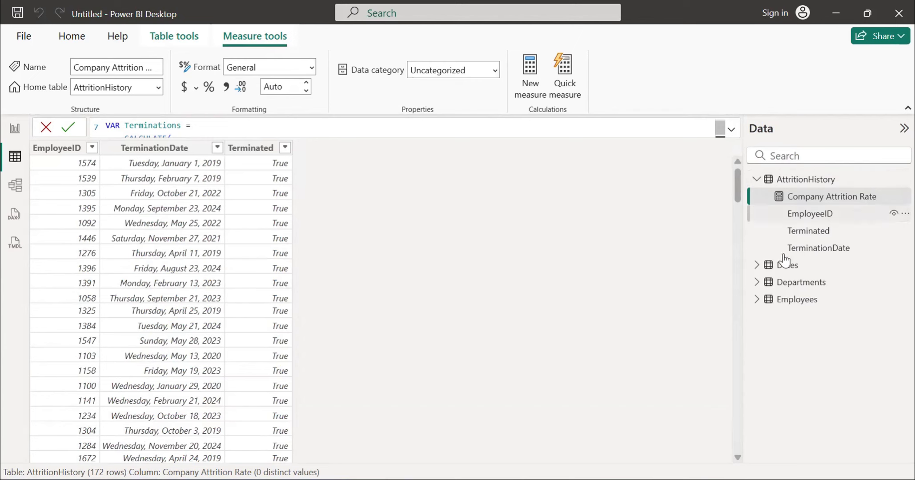
pyautogui.click(757, 179)
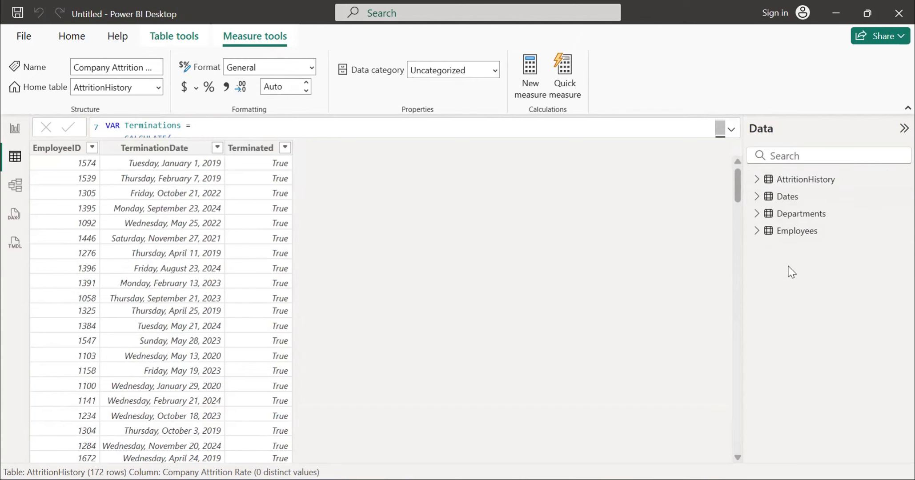
pyautogui.click(795, 231)
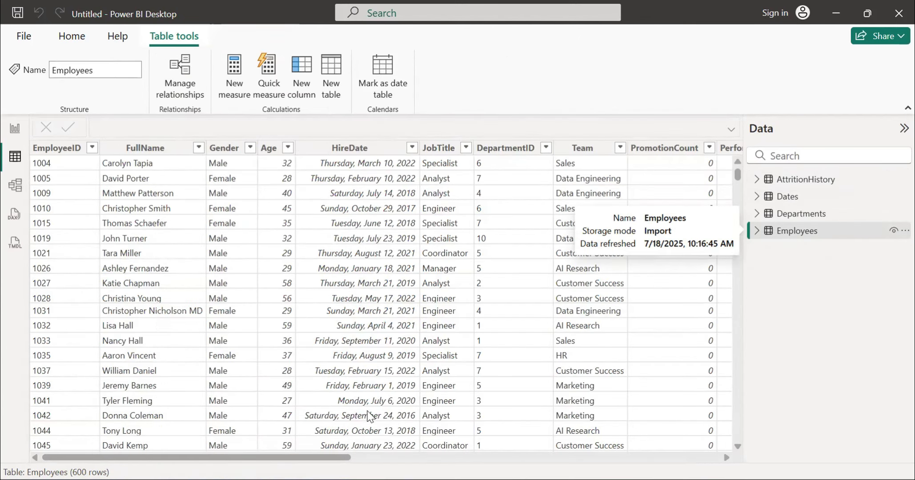
pyautogui.click(619, 148)
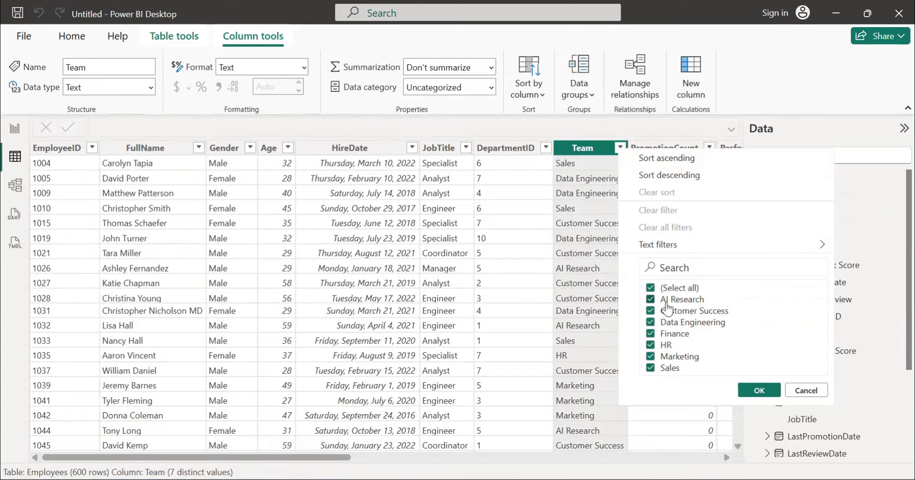
pyautogui.click(790, 393)
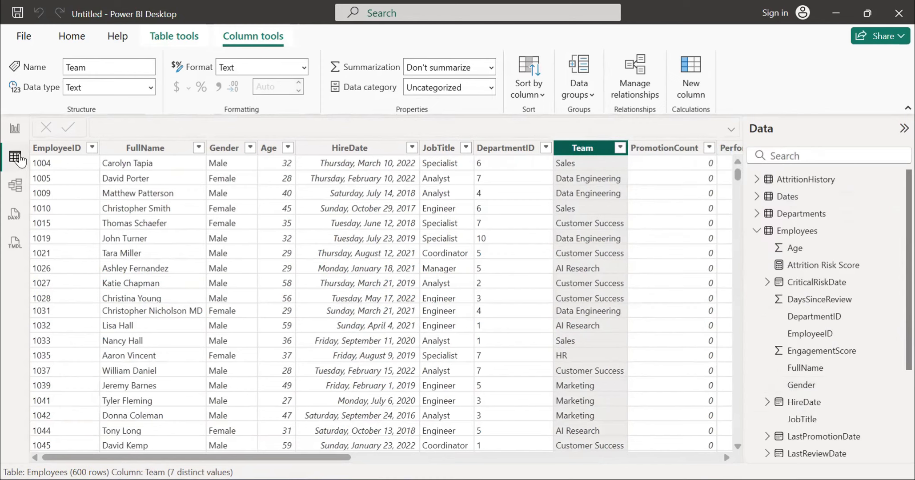
# - Create a new measure in the AttritionHistory table and name it AI Attrition Rate
pyautogui.click(803, 186)
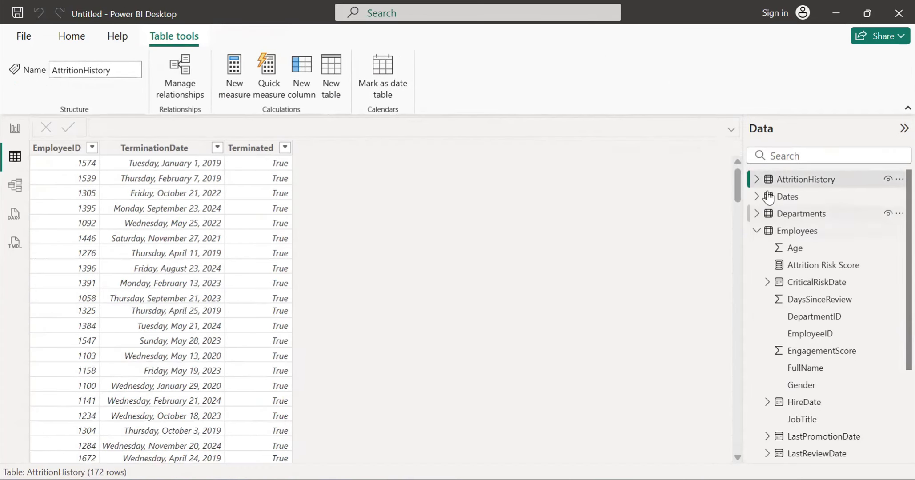
pyautogui.click(755, 180)
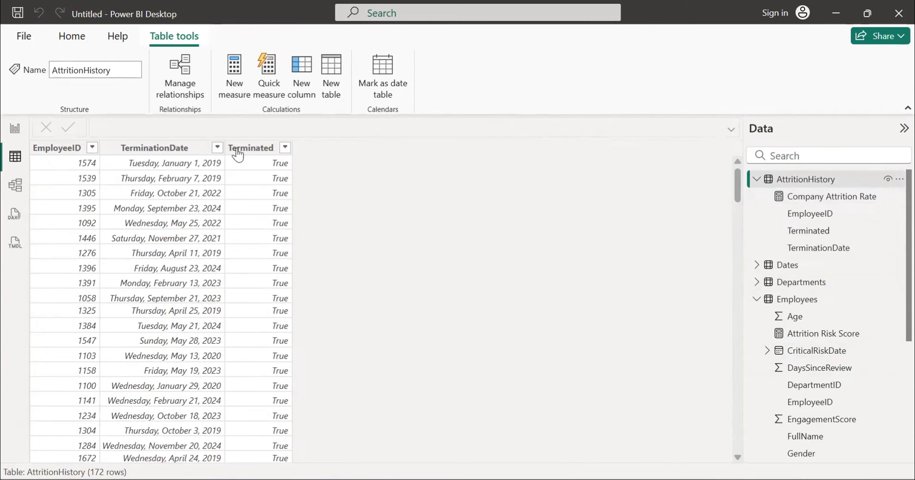
pyautogui.click(235, 84)
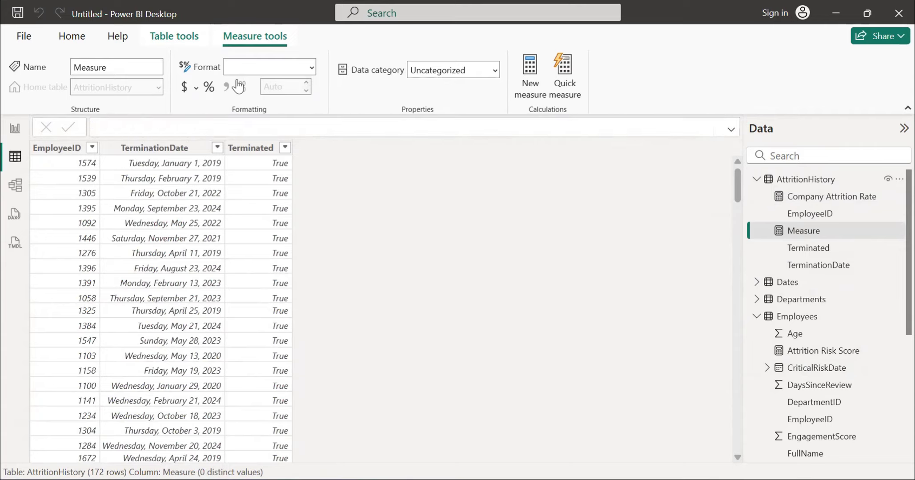
pyautogui.write('AI')
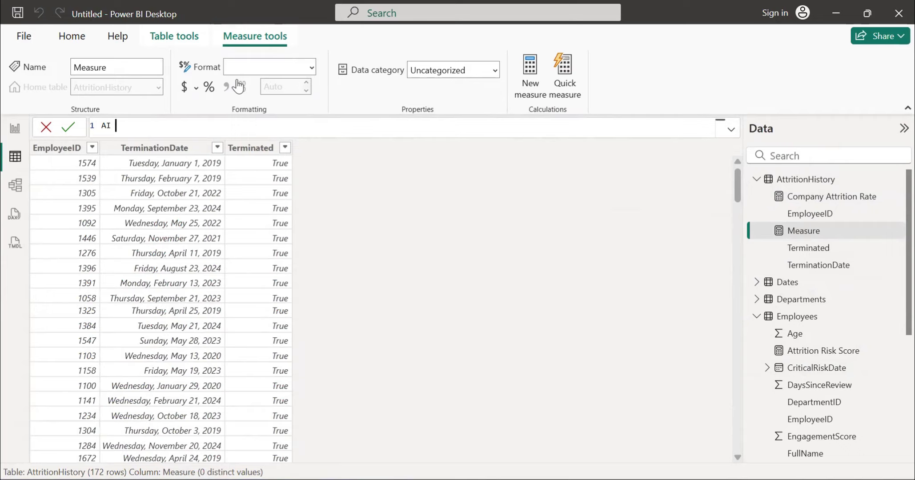
pyautogui.write(' Attrition Rate=')
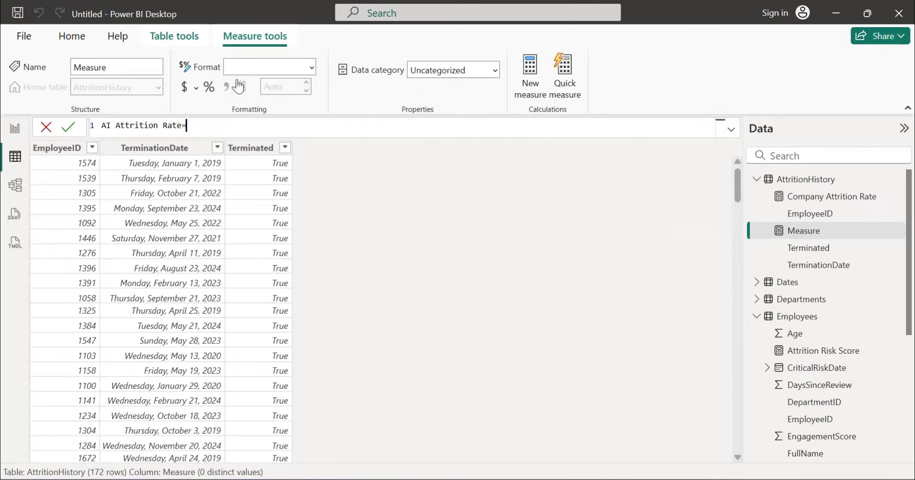
pyautogui.hotkey('shift', 'Return')
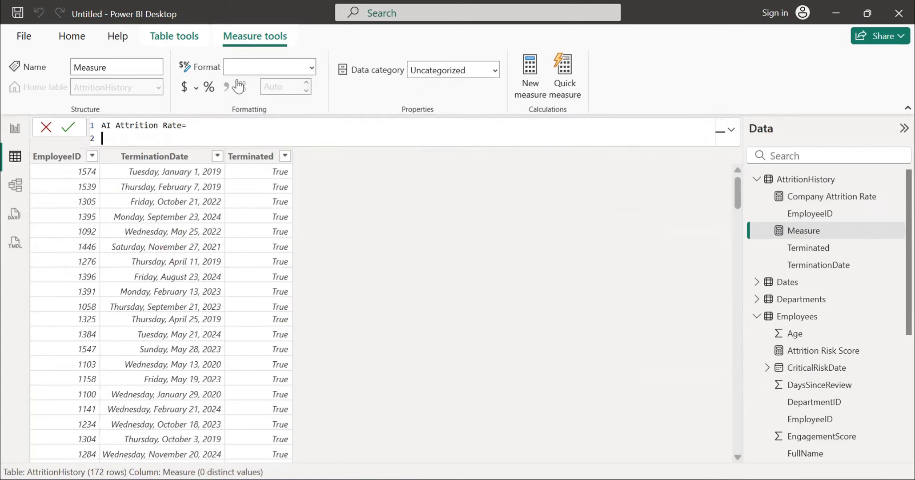
# - Begin the AI Attrition Rate formula with CALCULATE on [Company Attrition Rate], leaving a new line for the filter argument
pyautogui.write('CALCULATE')
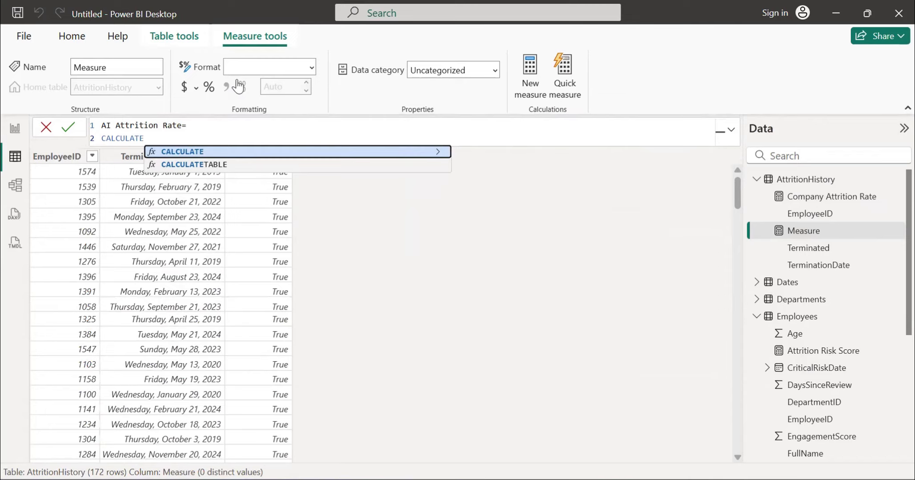
pyautogui.write('(')
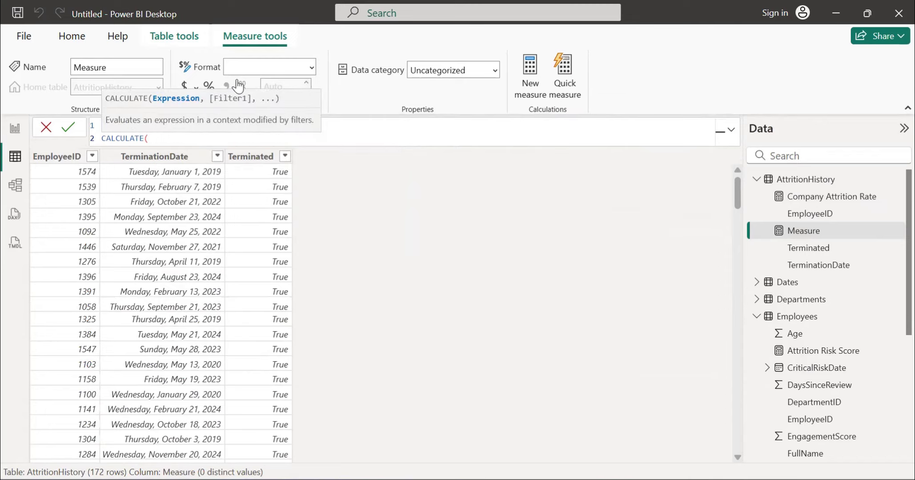
pyautogui.hotkey('shift', 'Return')
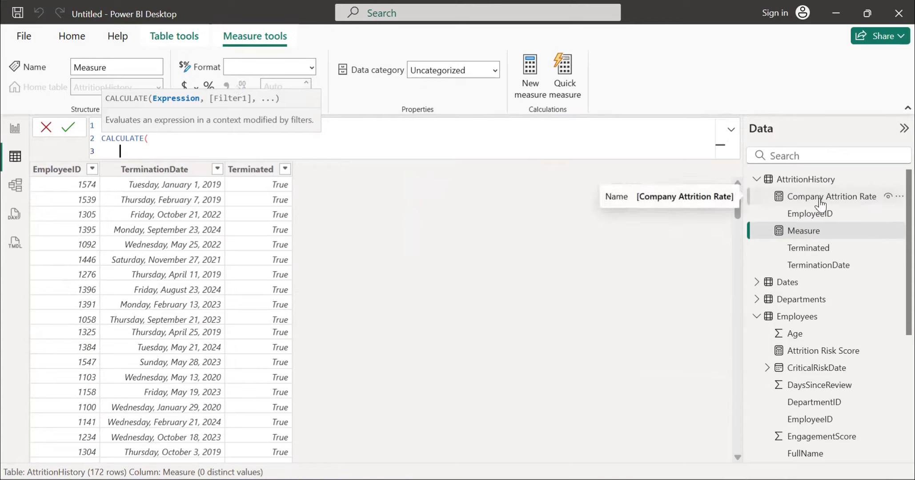
pyautogui.write('[')
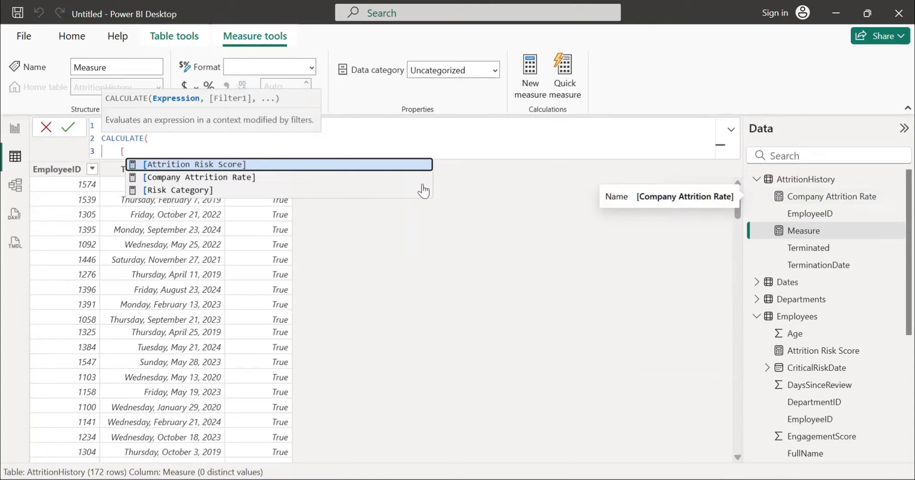
pyautogui.click(252, 179)
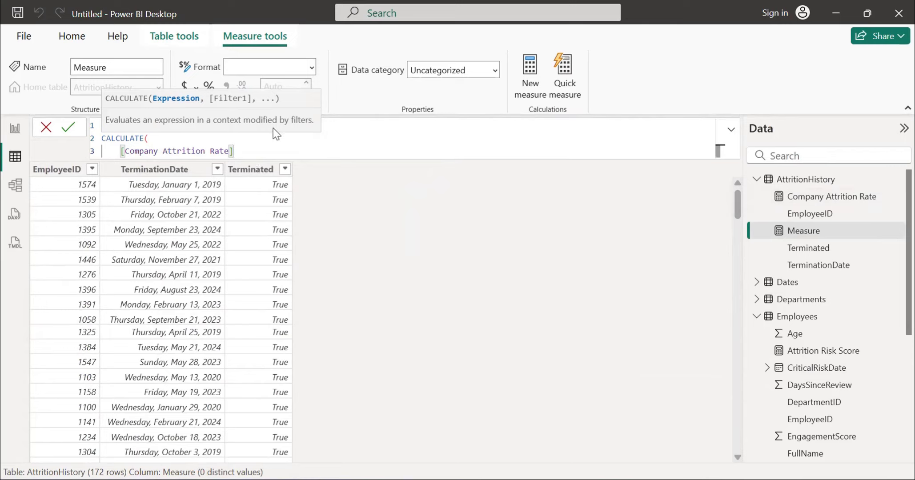
pyautogui.write(',')
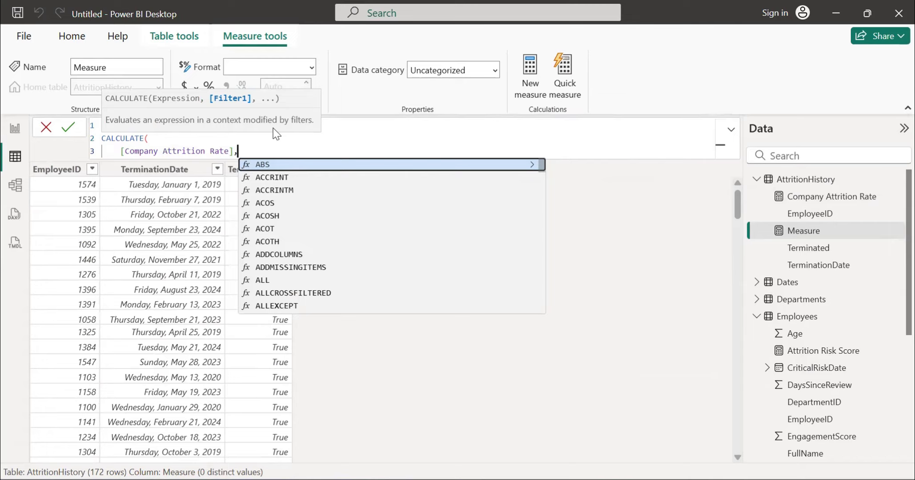
pyautogui.hotkey('shift', 'Return')
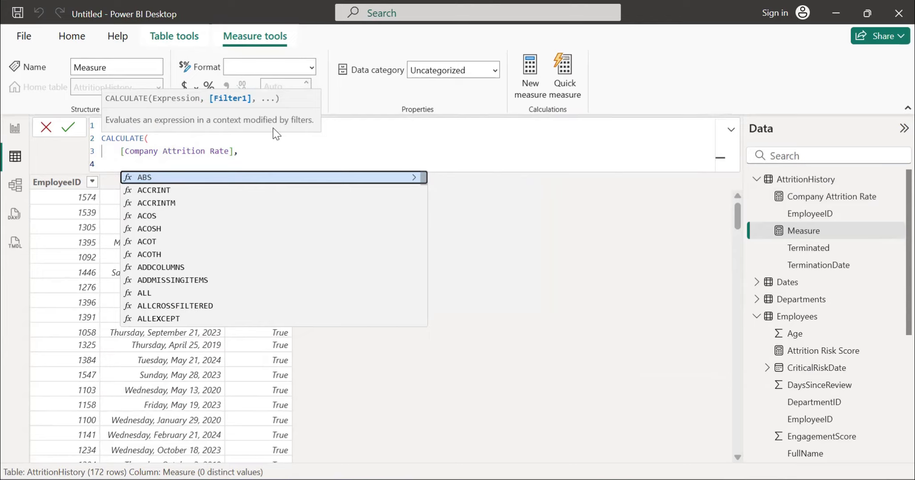
# - Add KEEPFILTERS as the filter function of the AI Attrition Rate measure, reopening its formula and removing the stray closing parenthesis
pyautogui.write('KEEP')
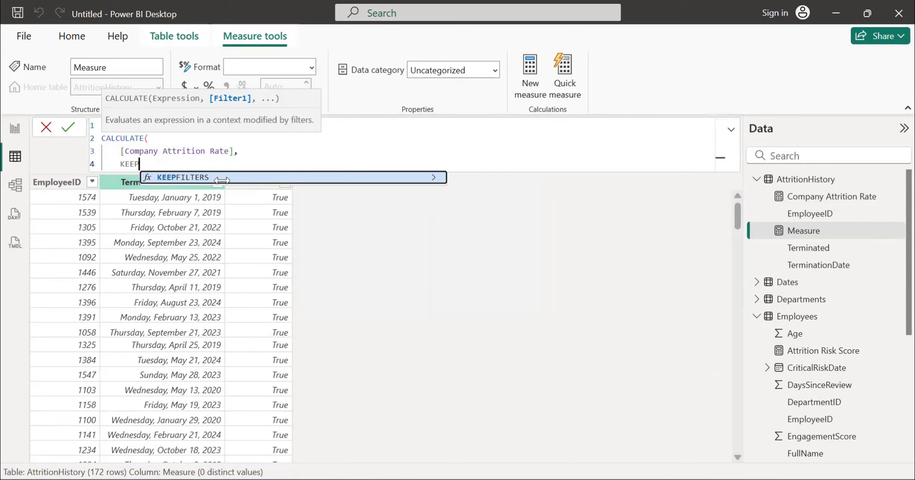
pyautogui.click(160, 181)
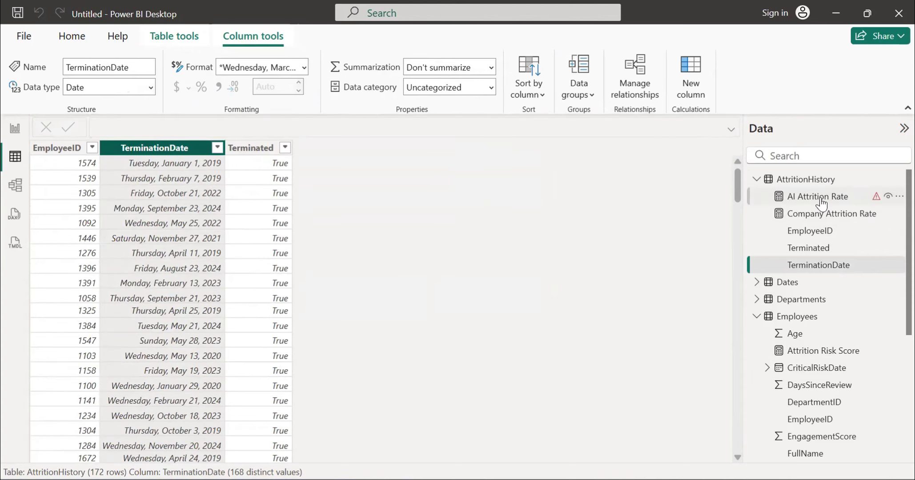
pyautogui.click(820, 198)
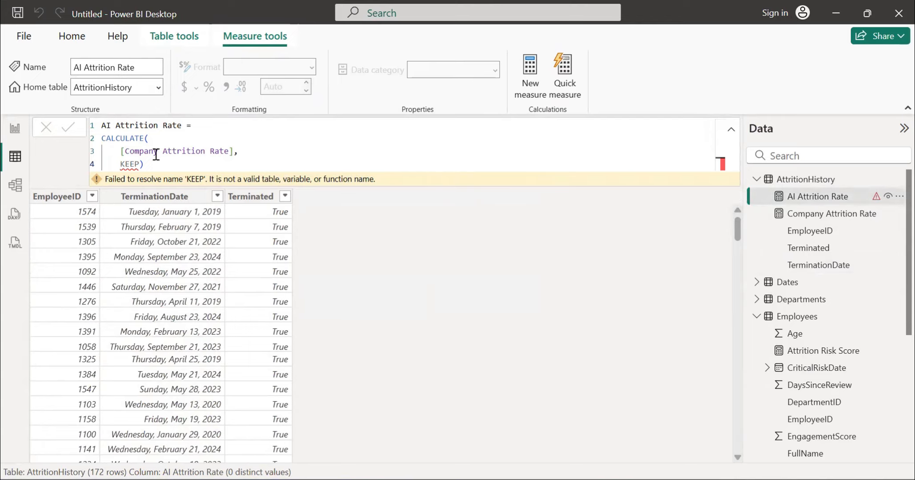
pyautogui.click(154, 158)
pyautogui.press('BackSpace')
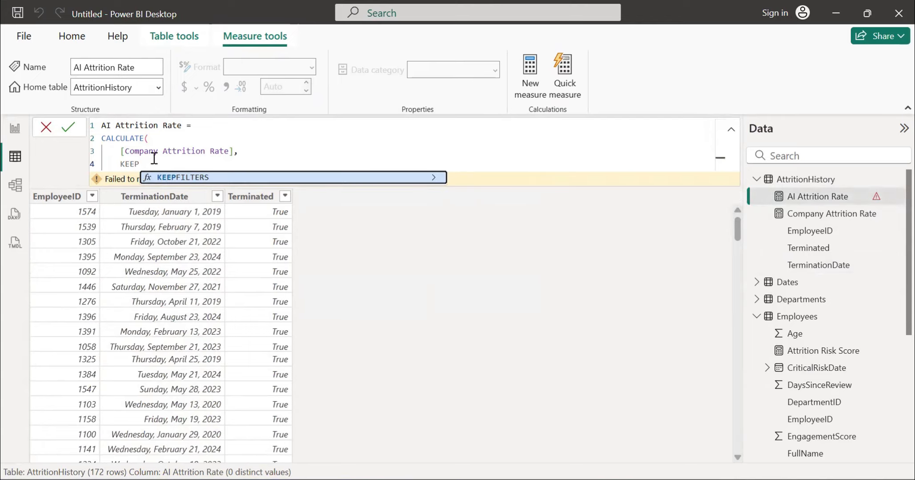
pyautogui.write('FILTER')
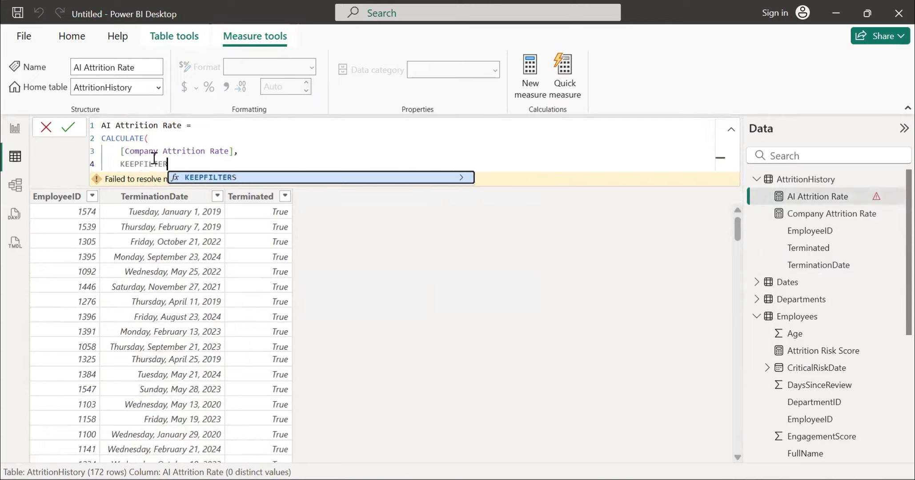
pyautogui.write('S')
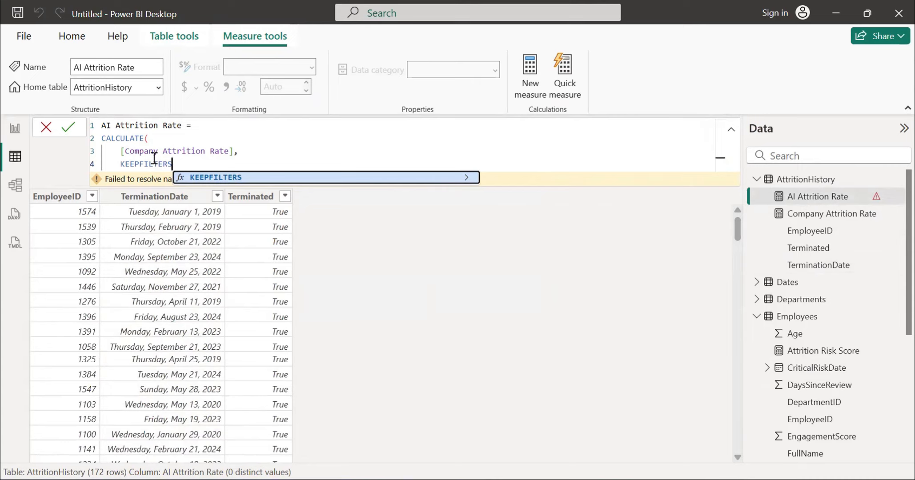
# - Complete the KEEPFILTERS condition as Employees[Team]="AI Research", close the CALCULATE function and commit the measure
pyautogui.write('(Emplo')
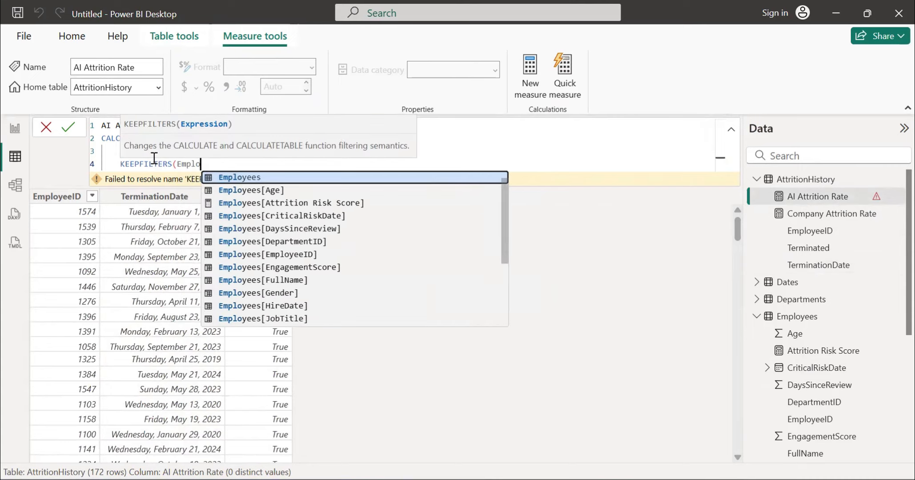
pyautogui.write('ye')
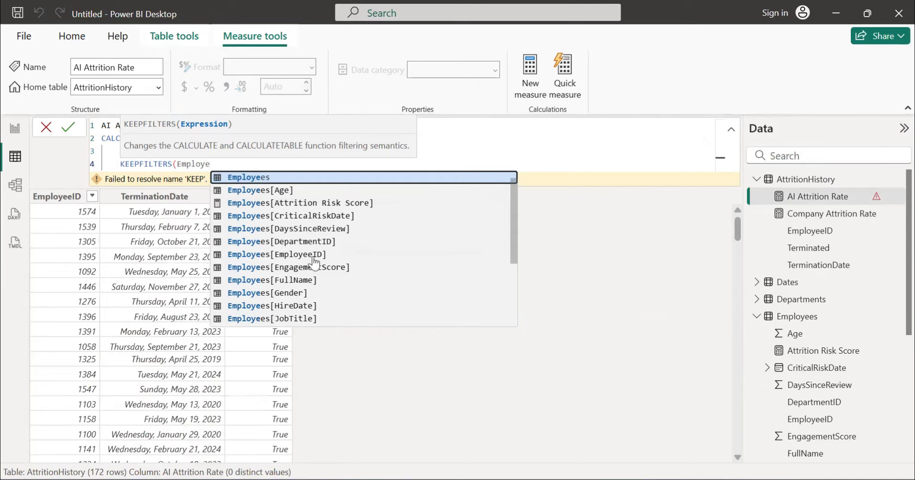
pyautogui.scroll(-3, 316, 261)
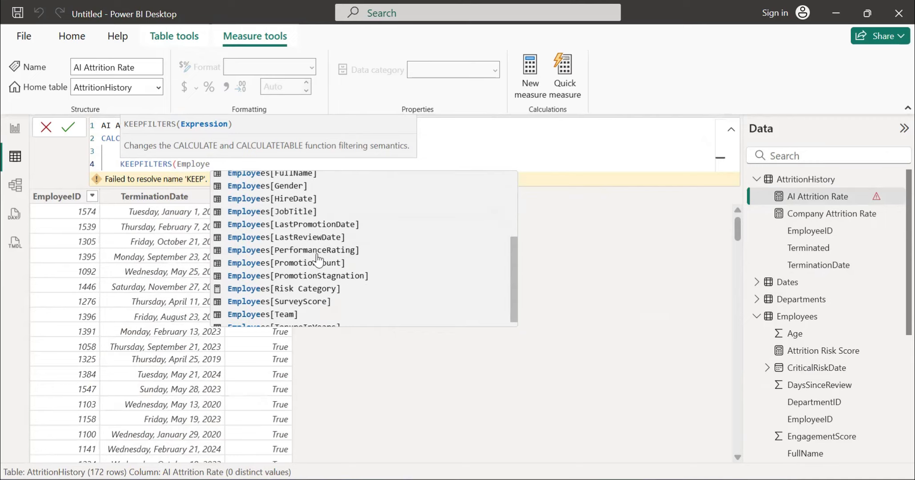
pyautogui.click(266, 315)
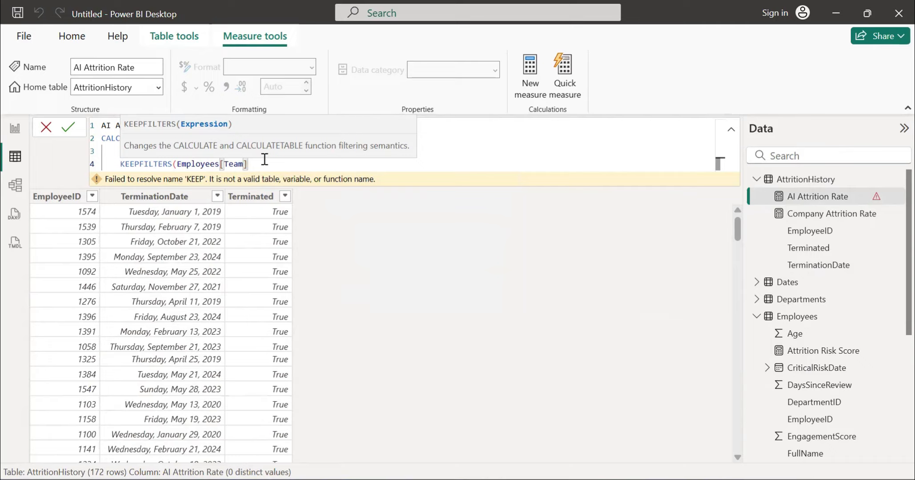
pyautogui.write('=')
pyautogui.write('"AI Research")')
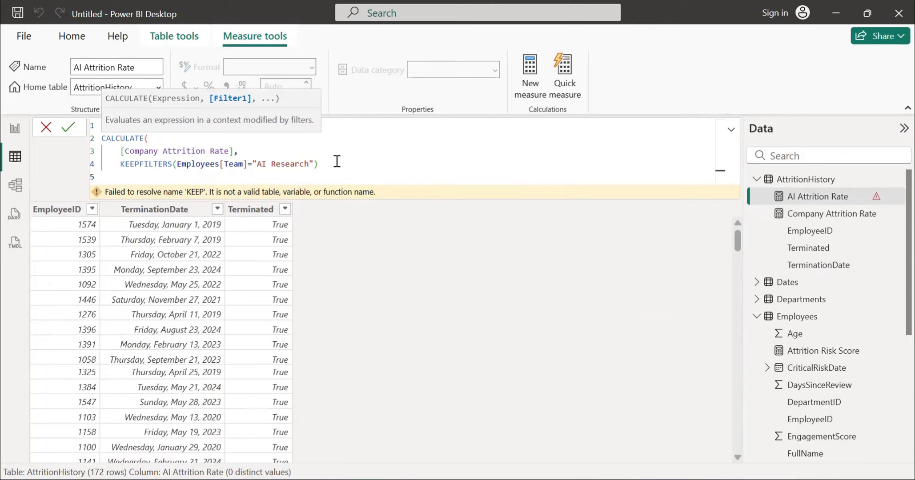
pyautogui.write(')')
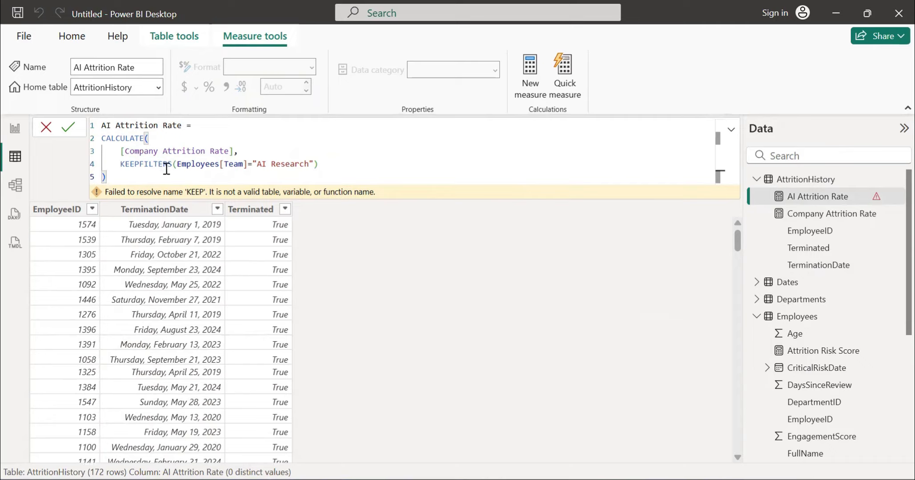
pyautogui.press('Return')
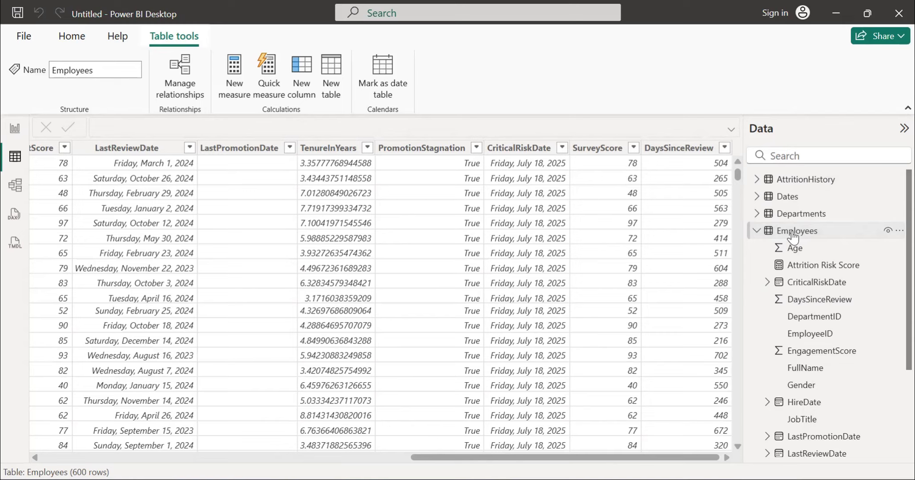
# - Examine the filter values of the PromotionStagnation and LastPromotionDate columns in the Employees table without applying a filter
pyautogui.click(756, 231)
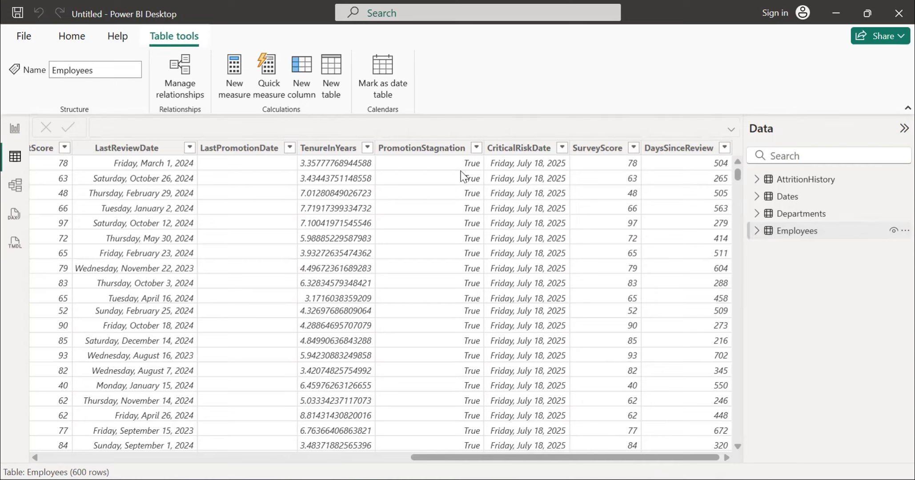
pyautogui.click(477, 148)
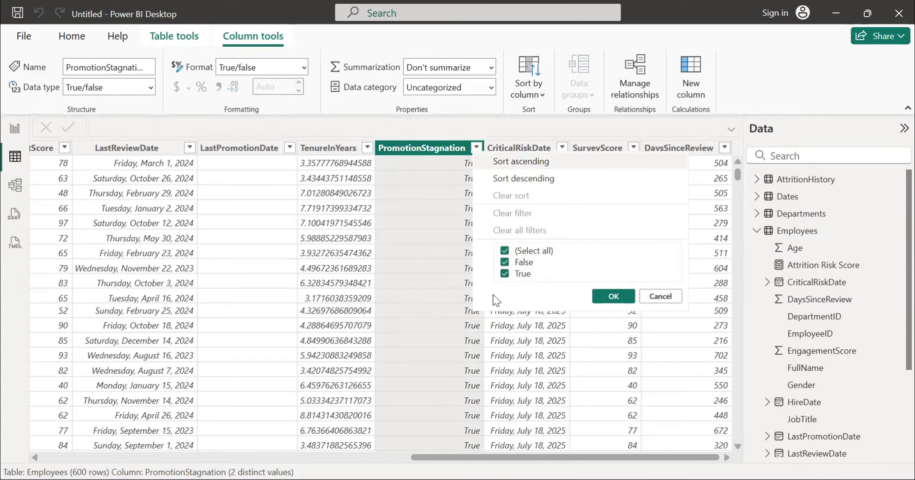
pyautogui.click(227, 151)
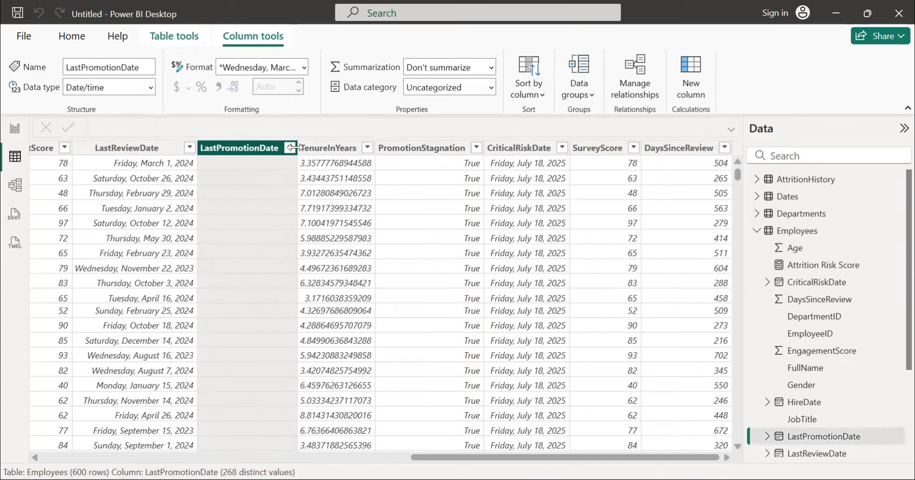
pyautogui.click(290, 148)
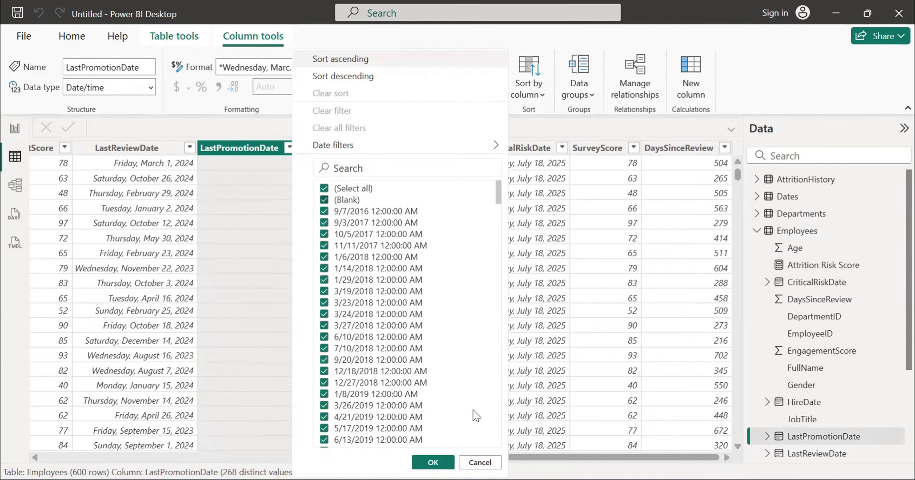
pyautogui.click(477, 463)
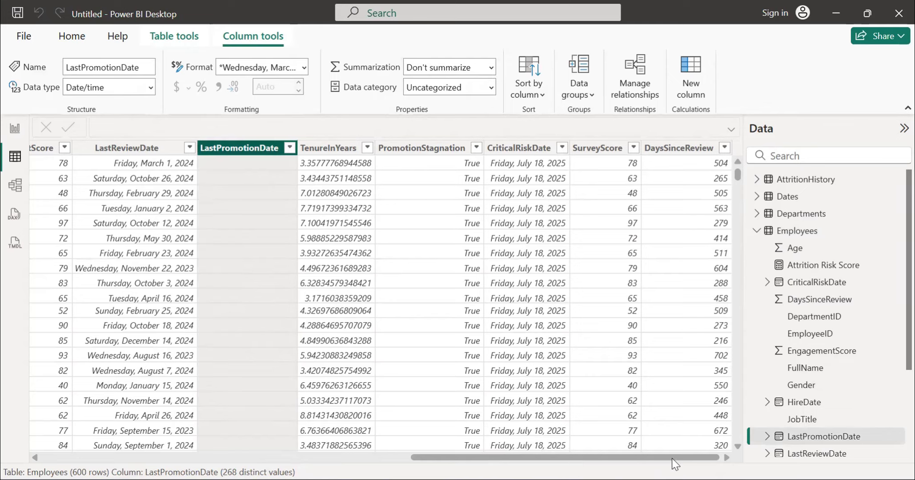
# - Add an Action Item column to Employees with SWITCH: DaysSinceReview>540 "Performance Review", PromotionStagnation "Career Path Meeting", nonblank SurveyScore<65 "Engagement Plan", Risk Category="CRITICAL" "Retention Bonus", else BLANK()
pyautogui.click(169, 44)
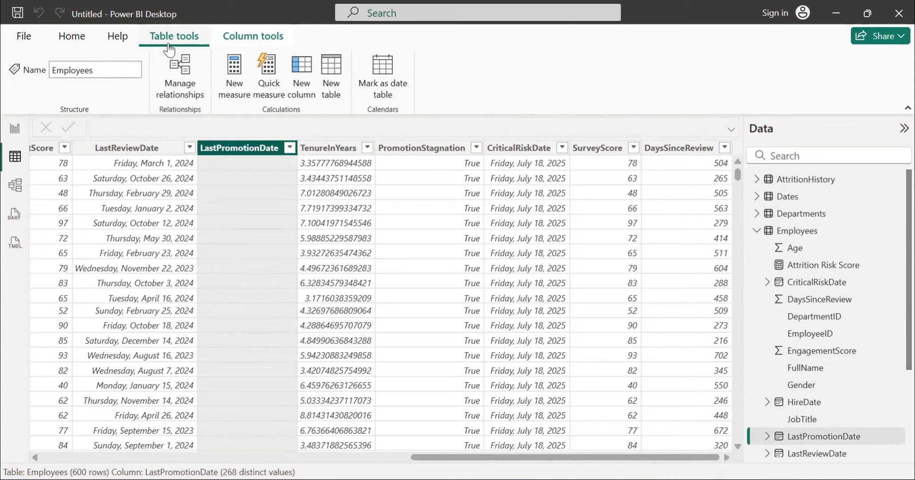
pyautogui.click(306, 95)
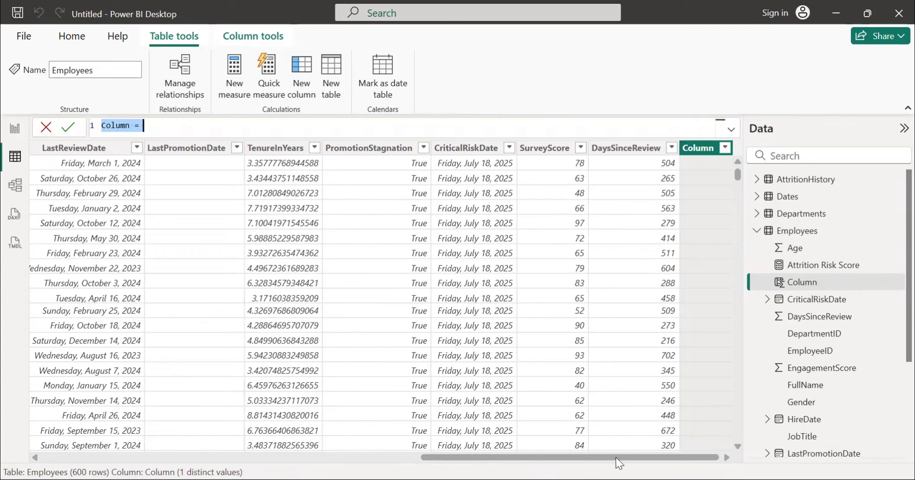
pyautogui.write('Act')
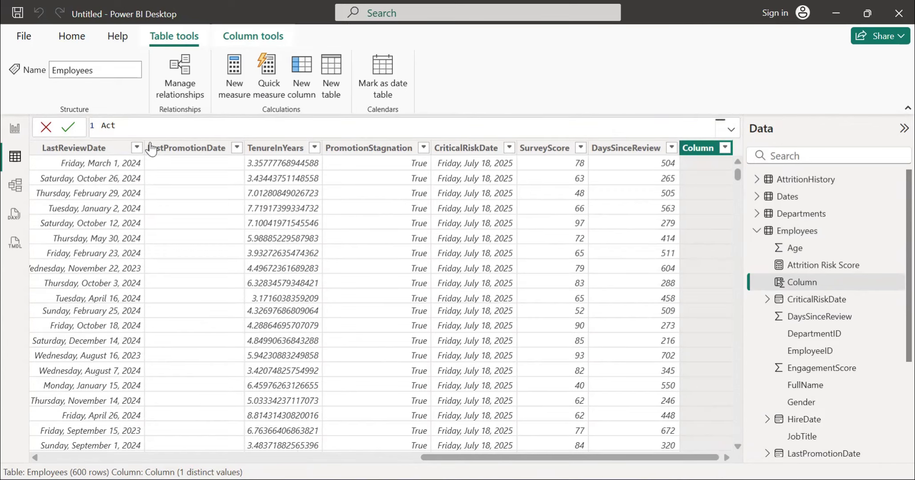
pyautogui.write('ion Item=')
pyautogui.write('SWITCH(TRUE(), Action Items = SWITCH(TRUE(),     Employees[DaysSinceReview] > 540, "Performance Review",     Employees[PromotionStagnation], "Career Path Meeting",  // No =TRUE() needed for booleans     NOT(ISBLANK(Employees[SurveyScore])) && Employees[SurveyScore] < 65, "Engagement Plan",     Employees[Risk Category] = "CRITICAL", "Retention Bonus",     BLANK() )')
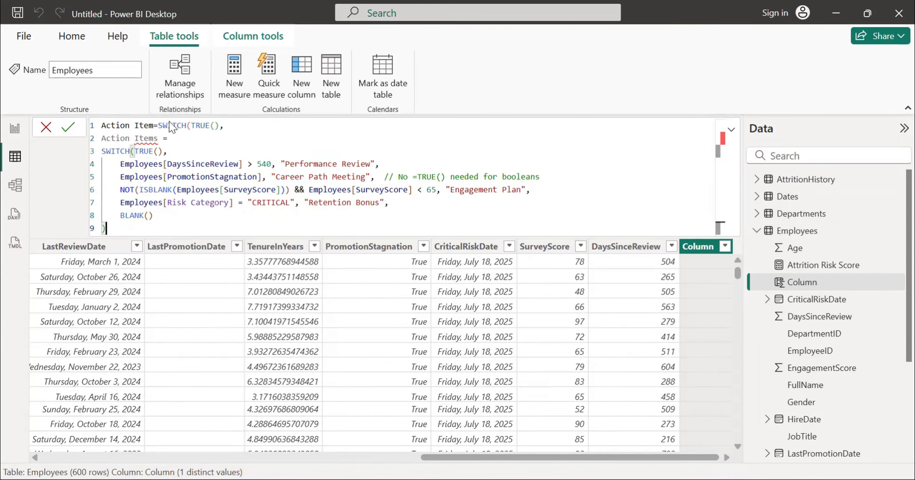
# - Remove the duplicate "Action Items =" line and the extra SWITCH(TRUE(), after "Action Item=" from the column formula
pyautogui.click(167, 138)
pyautogui.hotkey('shift', 'Home')
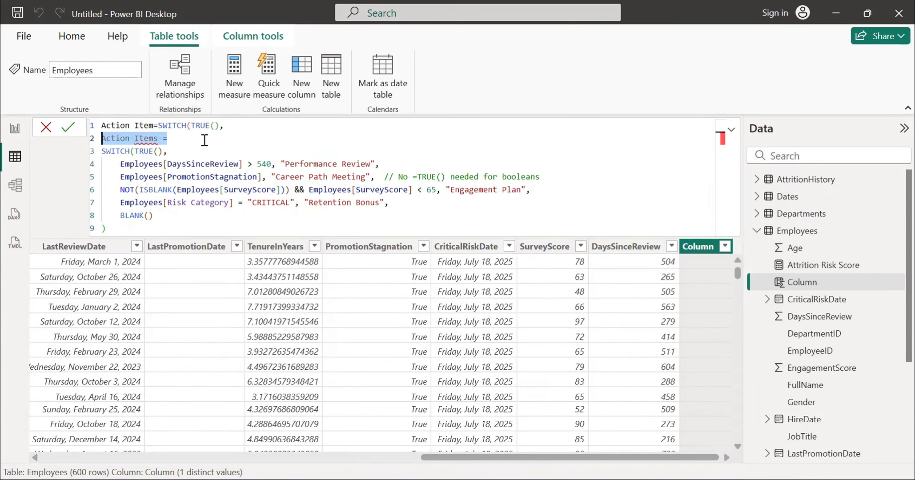
pyautogui.press('BackSpace')
pyautogui.press('BackSpace')
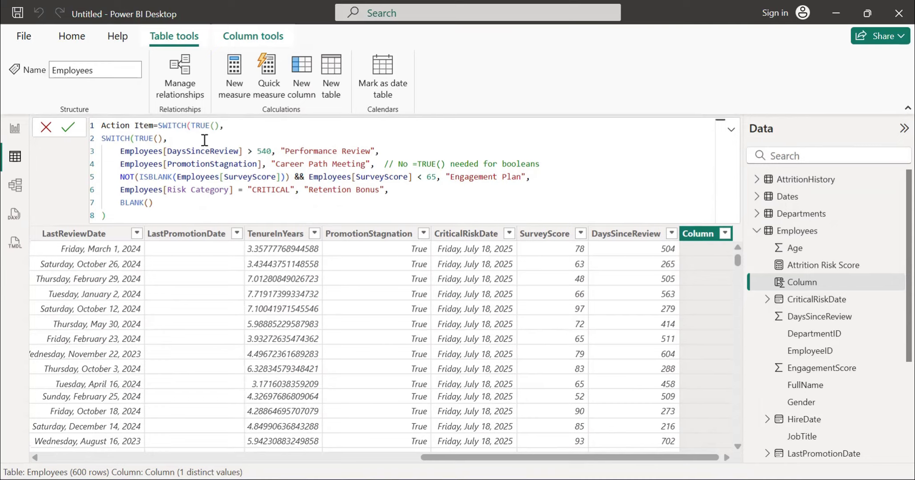
pyautogui.press('Left')
pyautogui.press('Left')
pyautogui.press('Left')
pyautogui.press('Left')
pyautogui.press('Left')
pyautogui.press('Left')
pyautogui.press('Left')
pyautogui.press('Left')
pyautogui.hotkey('ctrl', 'Left')
pyautogui.hotkey('shift', 'End')
pyautogui.press('Delete')
pyautogui.press('Down')
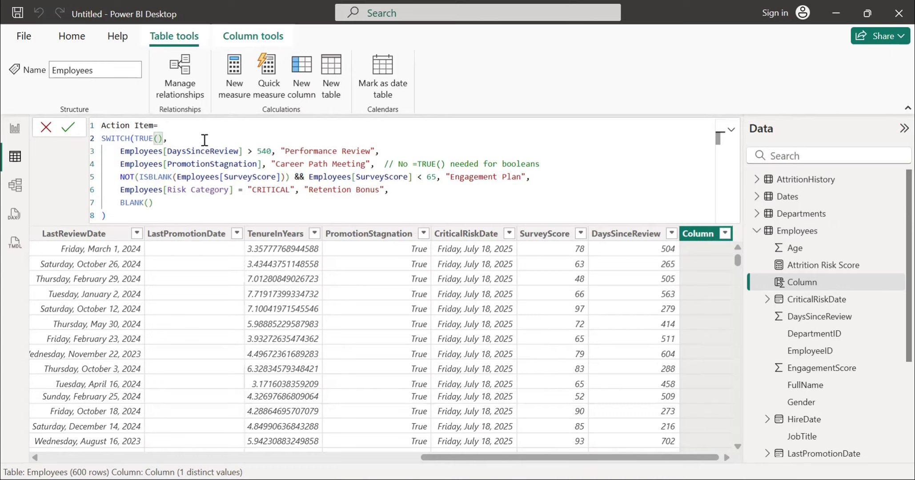
# - Delete the "// No =TRUE() needed for booleans" comment after "Career Path Meeting" and keep the NOT(ISBLANK(Employees[SurveyScore])) condition on its own line
pyautogui.moveTo(540, 164); pyautogui.dragTo(386, 167)
pyautogui.click(386, 167)
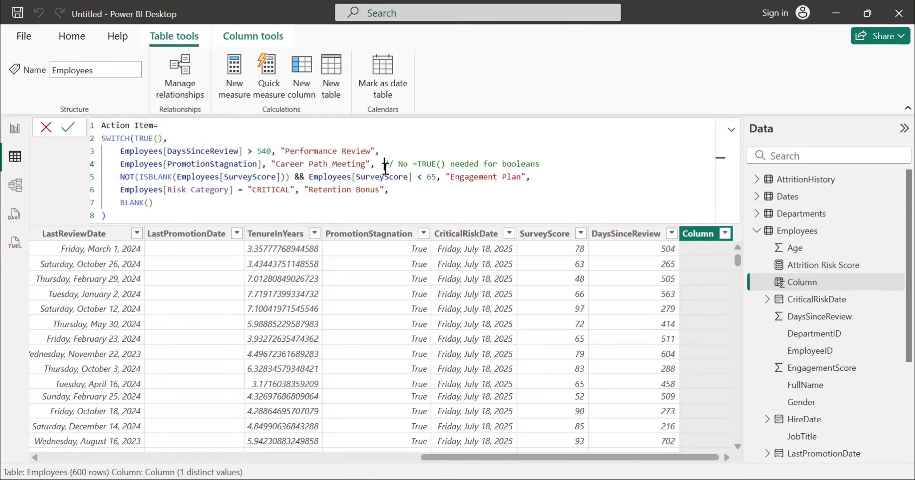
pyautogui.press('BackSpace')
pyautogui.hotkey('ctrl', 'shift', 'Right')
pyautogui.hotkey('ctrl', 'shift', 'Right')
pyautogui.hotkey('ctrl', 'shift', 'Right')
pyautogui.hotkey('ctrl', 'shift', 'Right')
pyautogui.hotkey('ctrl', 'shift', 'Right')
pyautogui.hotkey('ctrl', 'shift', 'Right')
pyautogui.hotkey('ctrl', 'shift', 'Right')
pyautogui.hotkey('ctrl', 'shift', 'Right')
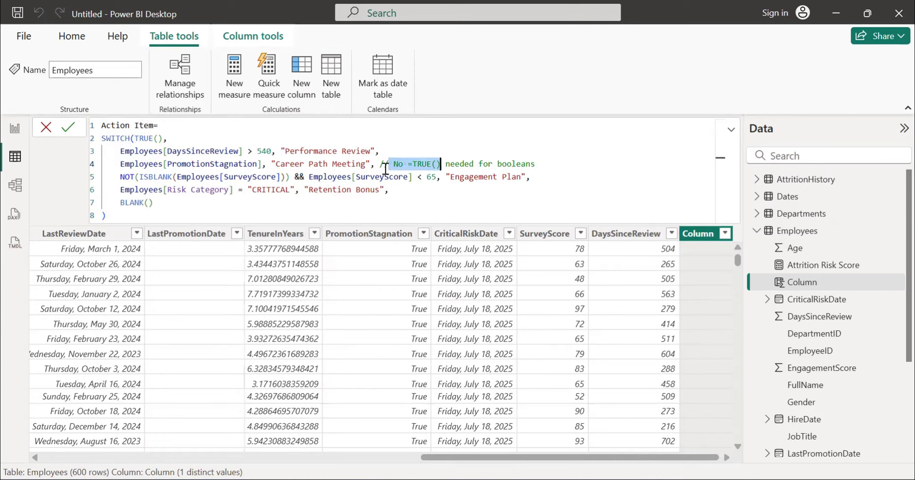
pyautogui.hotkey('ctrl', 'shift', 'Left')
pyautogui.press('Delete')
pyautogui.press('Delete')
pyautogui.press('Delete')
pyautogui.press('Delete')
pyautogui.press('Delete')
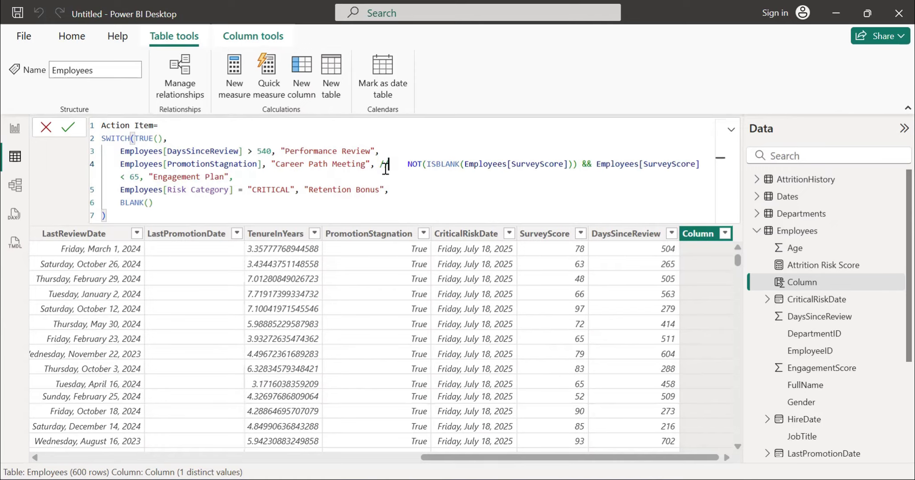
pyautogui.press('Return')
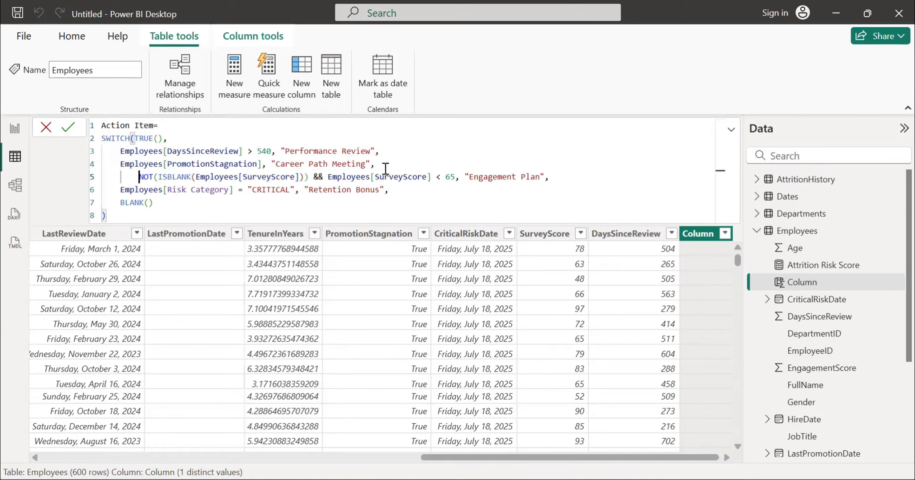
# - Remove the extra indentation before the NOT(ISBLANK(Employees[SurveyScore])) condition and commit the Action Item column
pyautogui.press('Delete')
pyautogui.press('Delete')
pyautogui.press('Delete')
pyautogui.press('Delete')
pyautogui.press('Delete')
pyautogui.press('Delete')
pyautogui.press('Delete')
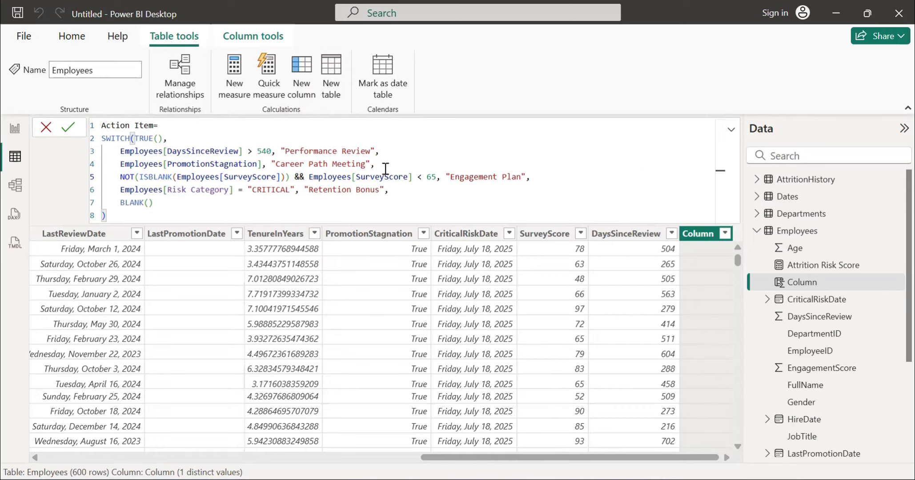
pyautogui.click(161, 215)
pyautogui.press('Return')
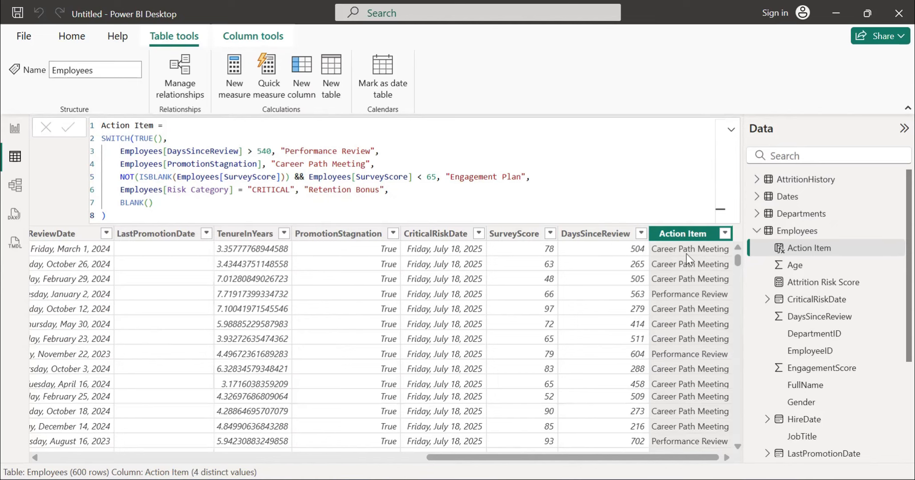
# - Examine the values of the Action Item column in the Employees rows and review its formula
pyautogui.scroll(-10, 688, 301)
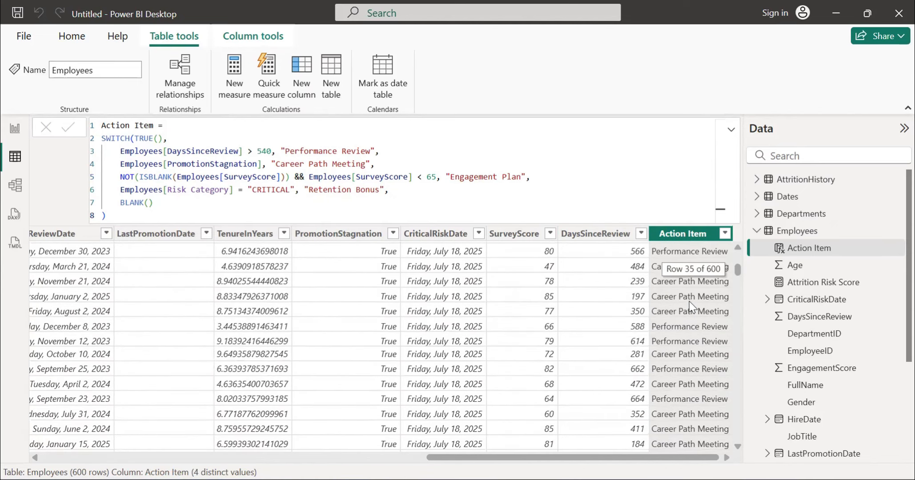
pyautogui.click(725, 233)
pyautogui.click(726, 236)
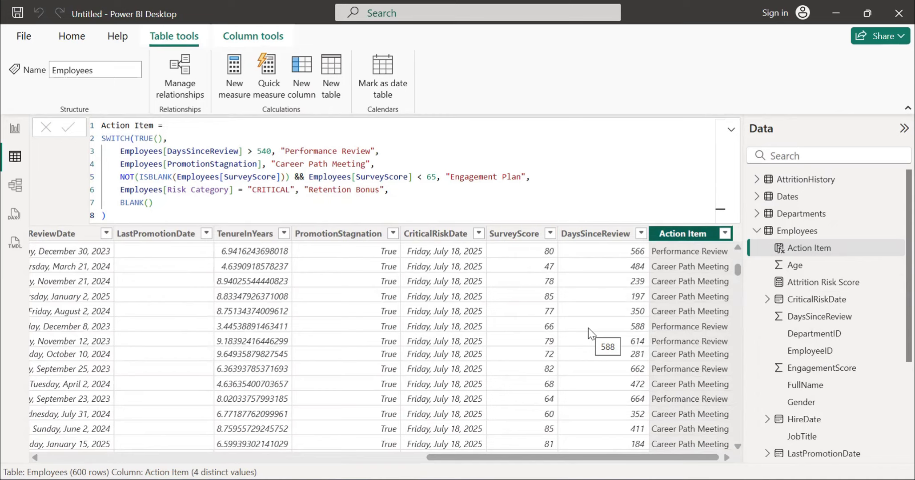
pyautogui.click(574, 217)
pyautogui.hotkey('ctrl', 'a')
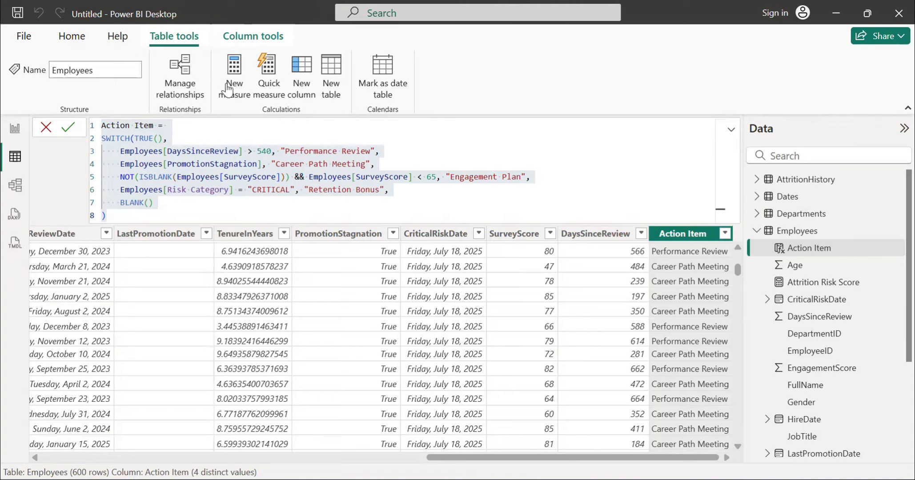
# - Add a Due Date column to Employees: Performance Review LastReviewDate+30, Career Path Meeting COALESCE(LastPromotionDate, HireDate)+90, Engagement Plan LastReviewDate+21, Retention Bonus CriticalRiskDate+3, else BLANK()
pyautogui.click(302, 84)
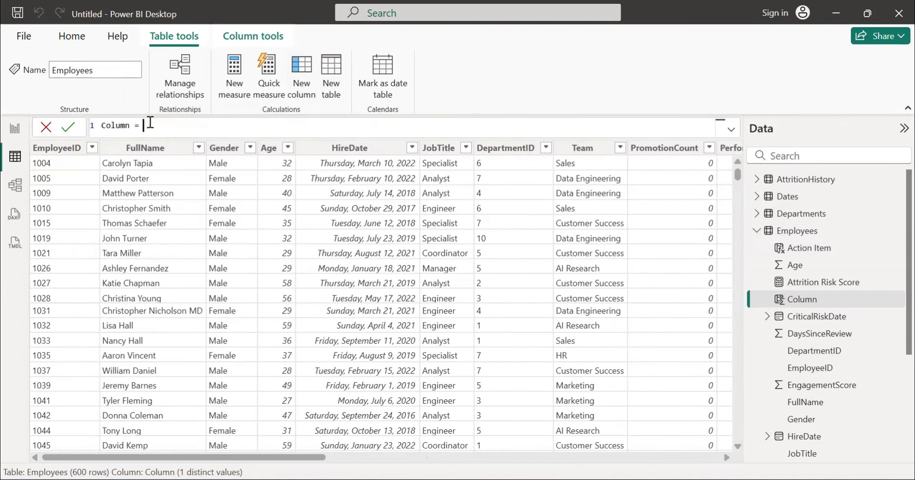
pyautogui.moveTo(150, 123); pyautogui.dragTo(104, 125)
pyautogui.write('Due Date = VAR BaseDate =     SWITCH(TRUE(),         Employees[Action Item] = "Performance Review", Employees[LastReviewDate],         Employees[Action Item] = "Career Path Meeting",             COALESCE(Employees[LastPromotionDate], Employees[HireDate]),         Employees[Action Item] = "Engagement Plan", Employees[LastReviewDate],         Employees[Action Item] = "Retention Bonus", Employees[CriticalRiskDate],         BLANK()     ) VAR DaysToAdd =     SWITCH(Employees[Action Item],         "Performance Review", 30,         "Career Path Meeting", 90,         "Engagement Plan", 21,         "Retention Bonus", 3,         0     ) RETURN IF(NOT(ISBLANK(BaseDate)), BaseDate + DaysToAdd, BLANK())')
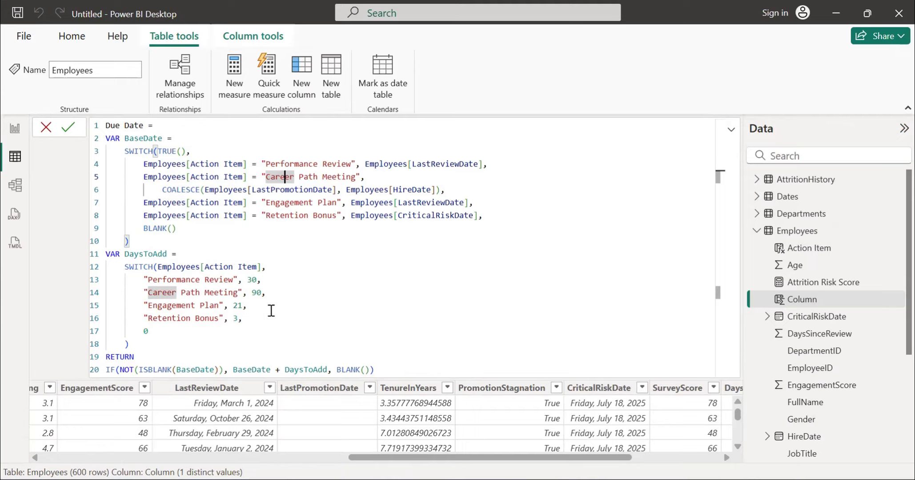
pyautogui.click(400, 343)
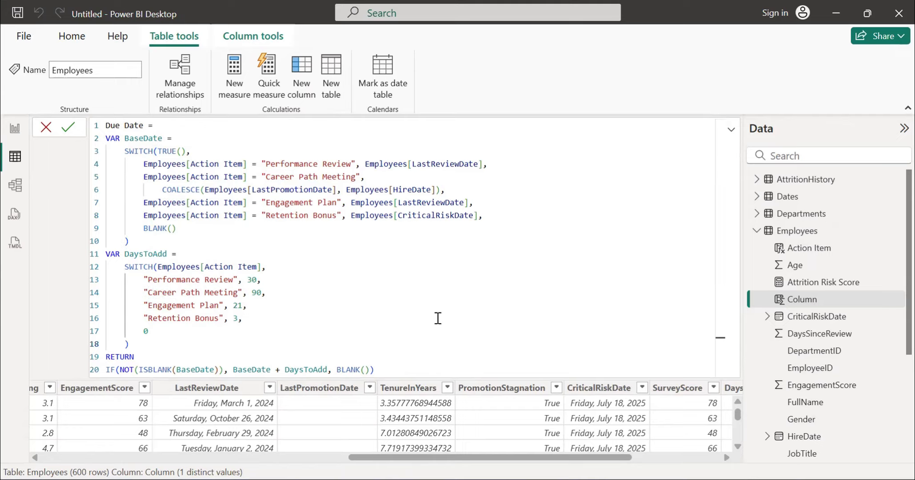
pyautogui.click(399, 369)
pyautogui.press('Return')
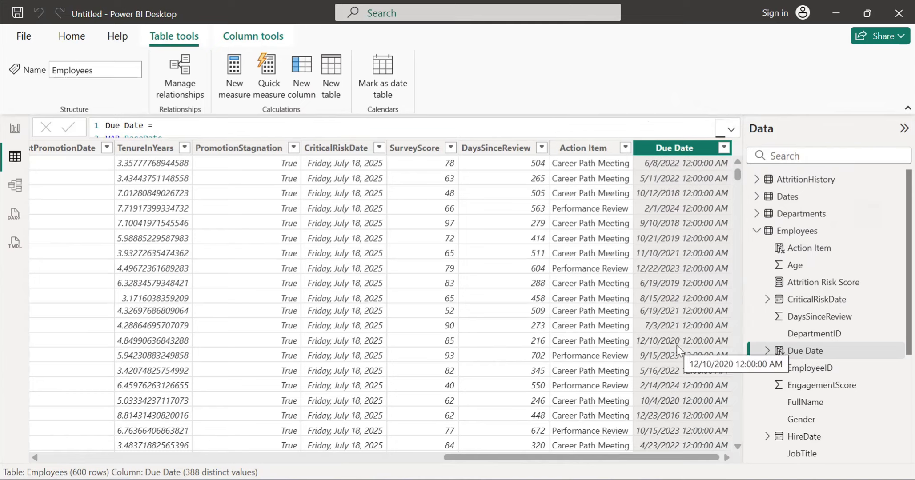
# - Add a Days Until Due column to Employees using variables DueDate and Today=TODAY(), returning DATEDIFF(Today, DueDate, DAY) for nonblank due dates, else BLANK()
pyautogui.click(297, 81)
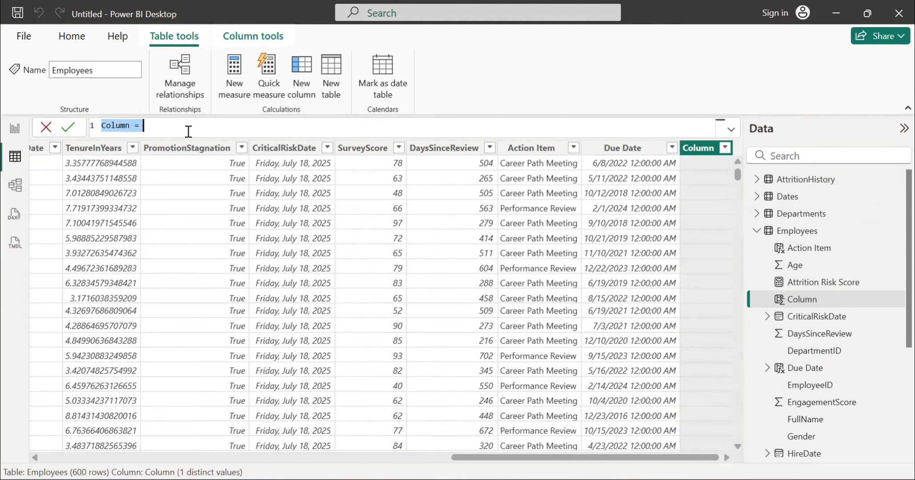
pyautogui.hotkey('ctrl', 'a')
pyautogui.write('Days Until Due = VAR DueDate = Employees[Due Date]  // Reference your existing Due Date column VAR Today = TODAY()  // Gets current date RETURN IF(     NOT(ISBLANK(DueDate)),     DATEDIFF(Today, DueDate, DAY),  // Days remaining (negative = overdue)     BLANK()  // Blank if no due date exists )')
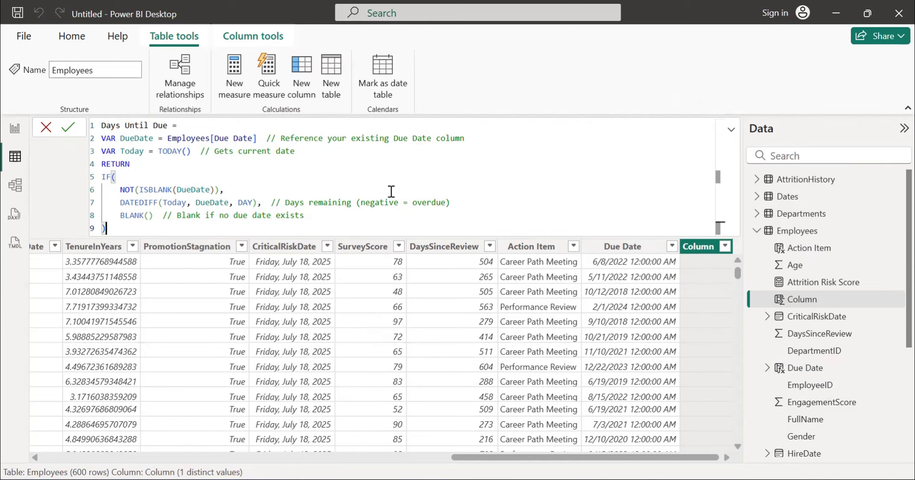
pyautogui.press('Return')
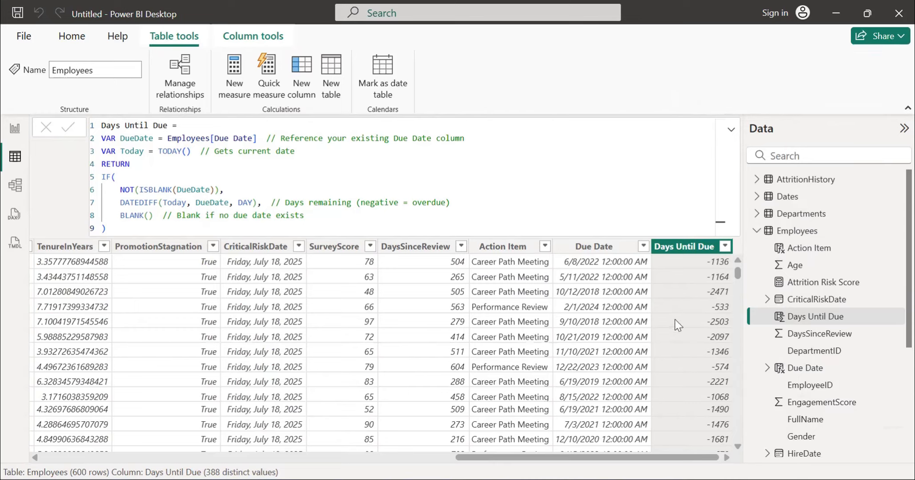
# - Review the Due Date column's formula and compare its dates with the Action Item values across the rows
pyautogui.click(582, 250)
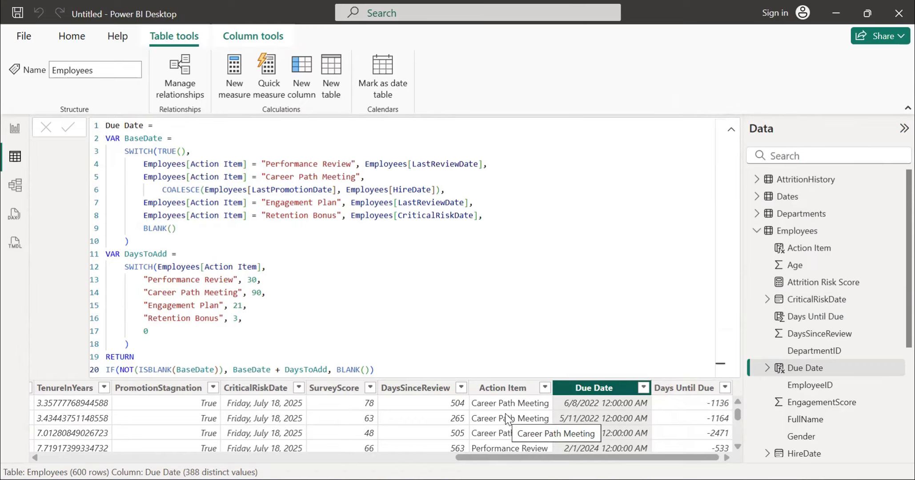
pyautogui.scroll(-3, 507, 418)
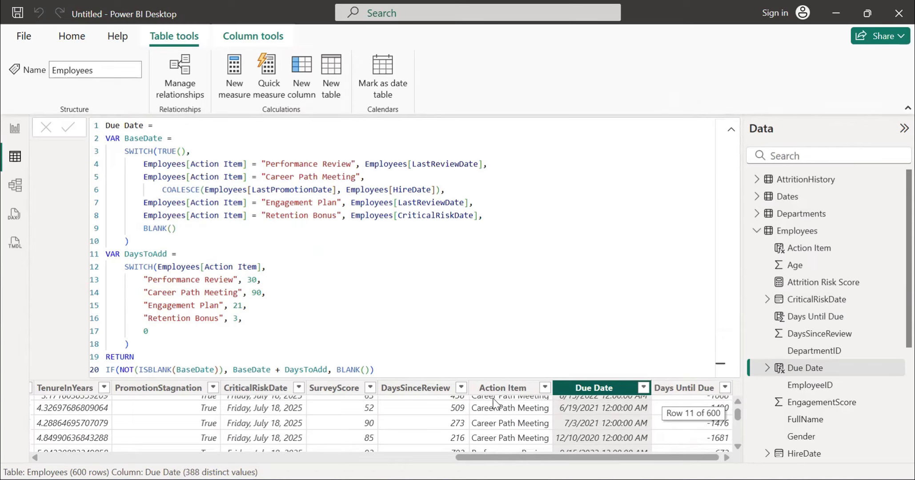